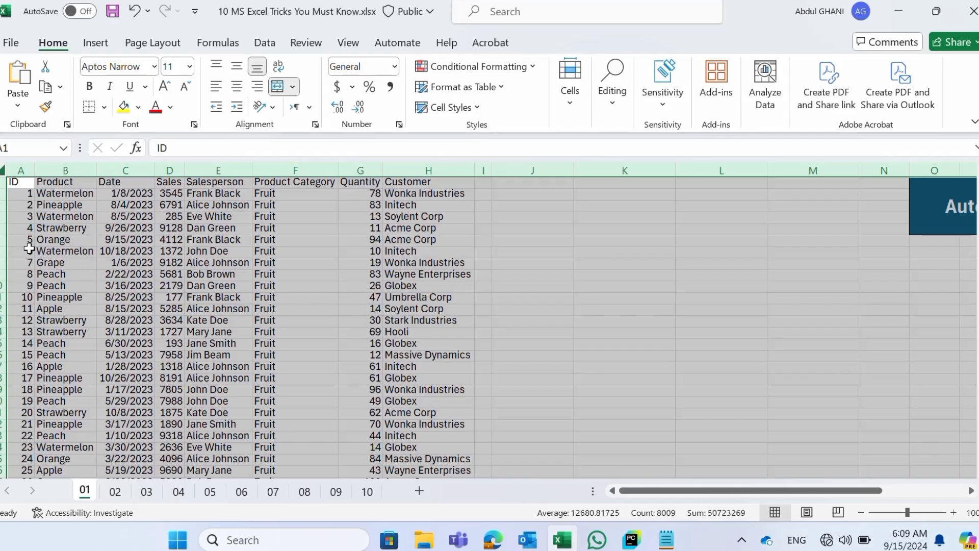
# AutoFit the row heights of the entire sheet 01 and clear the full-sheet selection.
pyautogui.hotkey('alt', 'h')
pyautogui.press('o')
pyautogui.press('a')
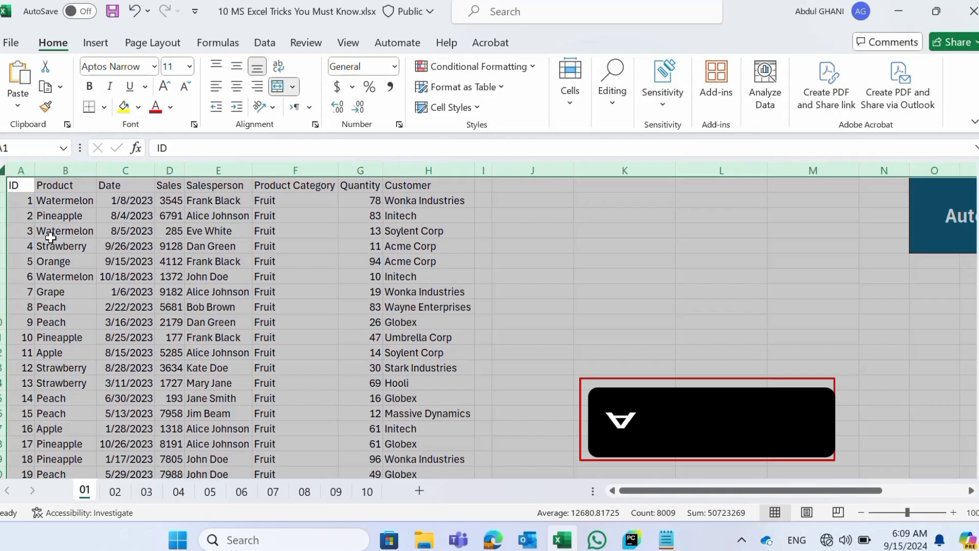
pyautogui.click(63, 239)
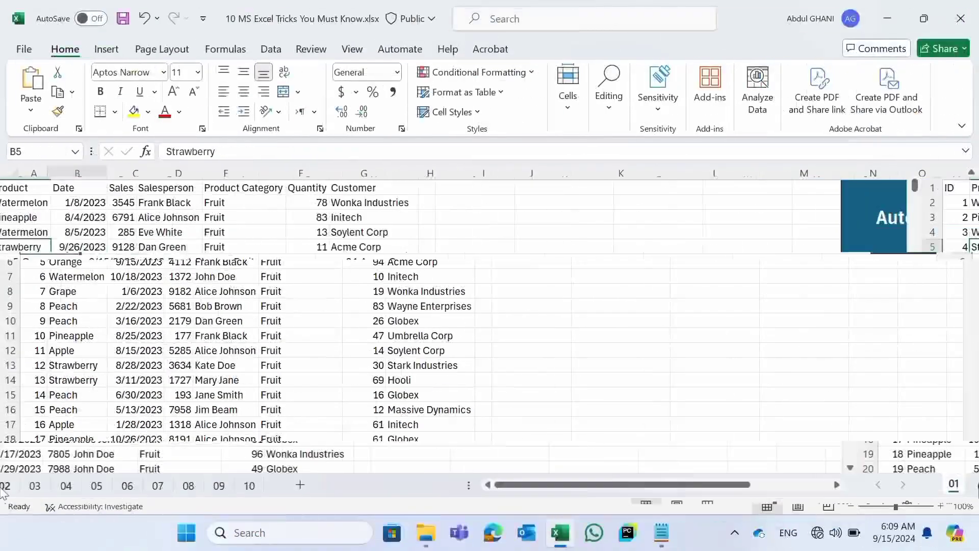
# Switch to sheet 02 and look over the Current Time values and the empty New Time (Fixed) column.
pyautogui.click(115, 492)
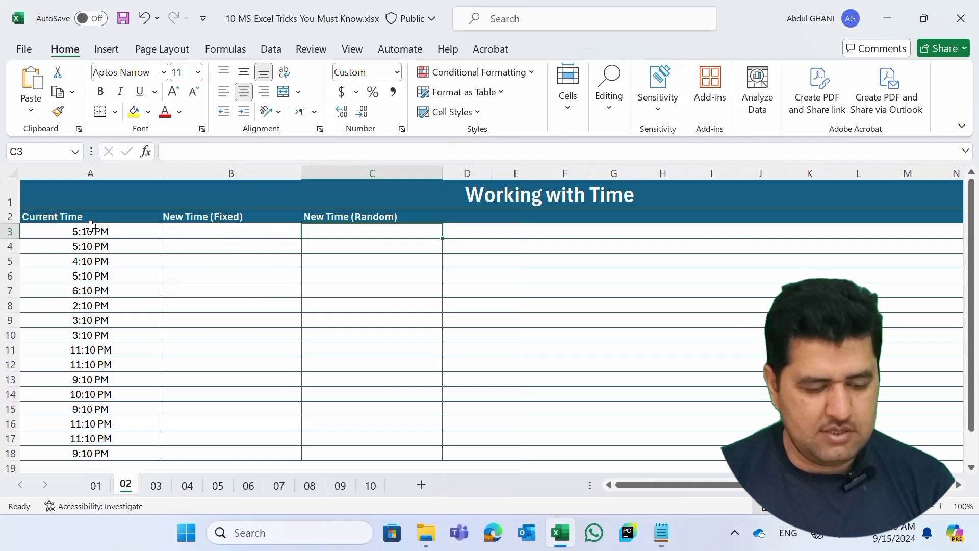
pyautogui.moveTo(85, 219); pyautogui.dragTo(86, 363)
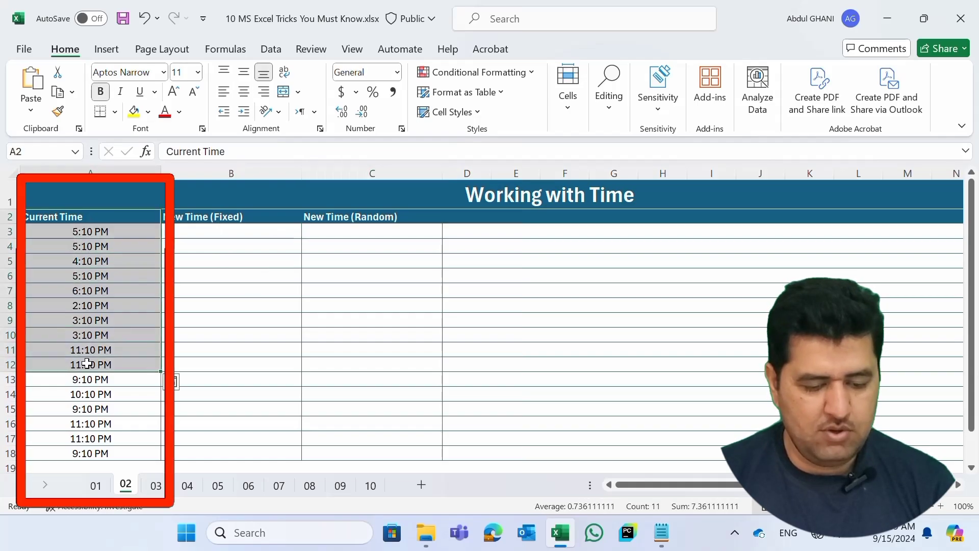
pyautogui.click(220, 228)
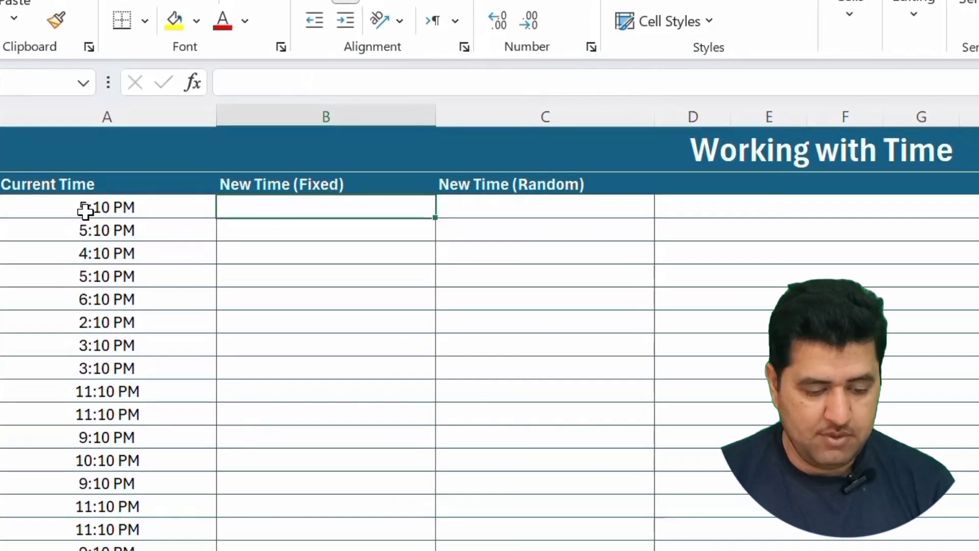
pyautogui.click(85, 211)
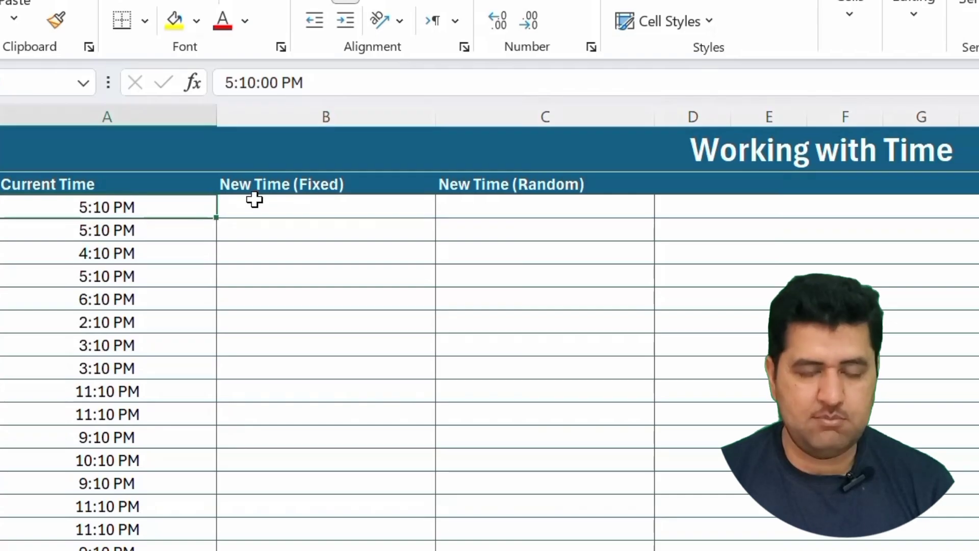
# Enter the formula =A3+TIME(2,30,0) in B3 to add 2 hours 30 minutes to the current time.
pyautogui.click(239, 204)
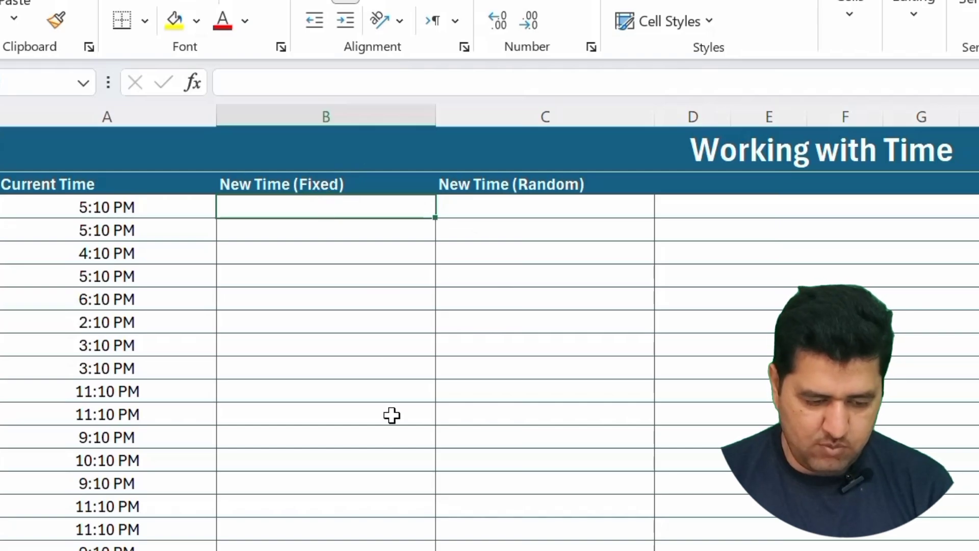
pyautogui.write('=')
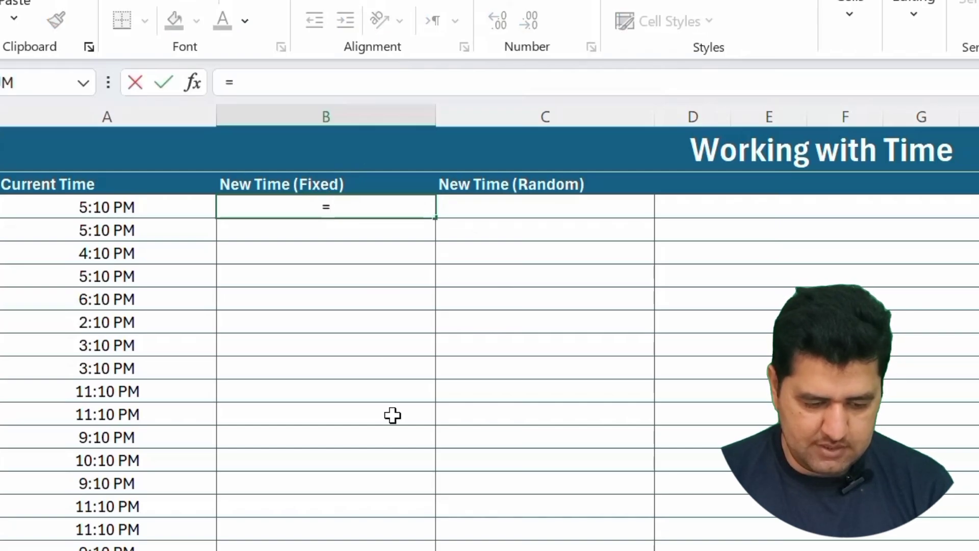
pyautogui.click(96, 207)
pyautogui.write('+')
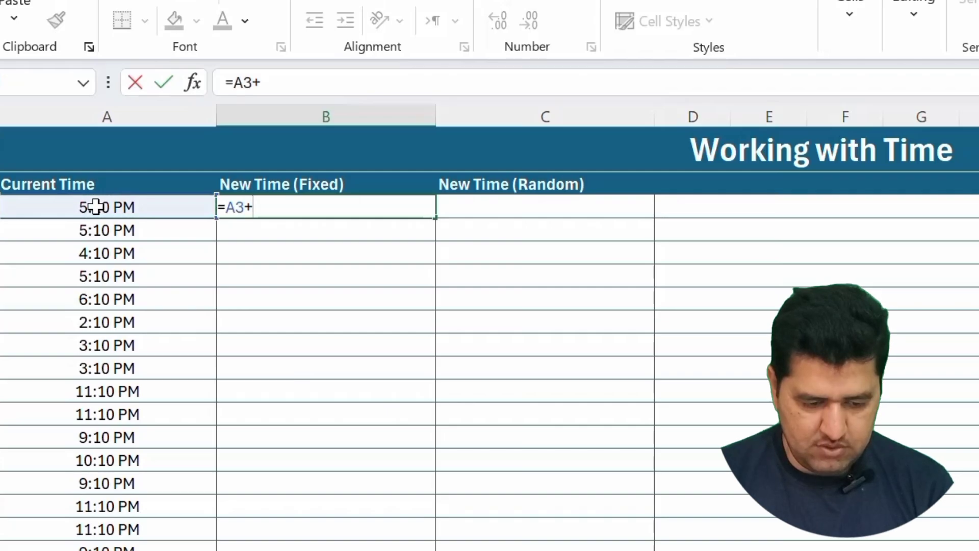
pyautogui.write('time')
pyautogui.press('Tab')
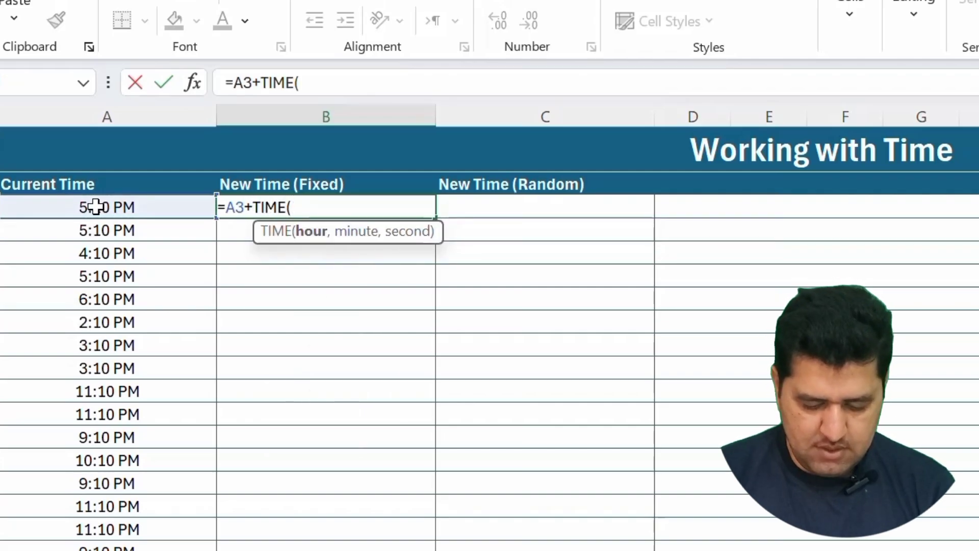
pyautogui.write('2,30')
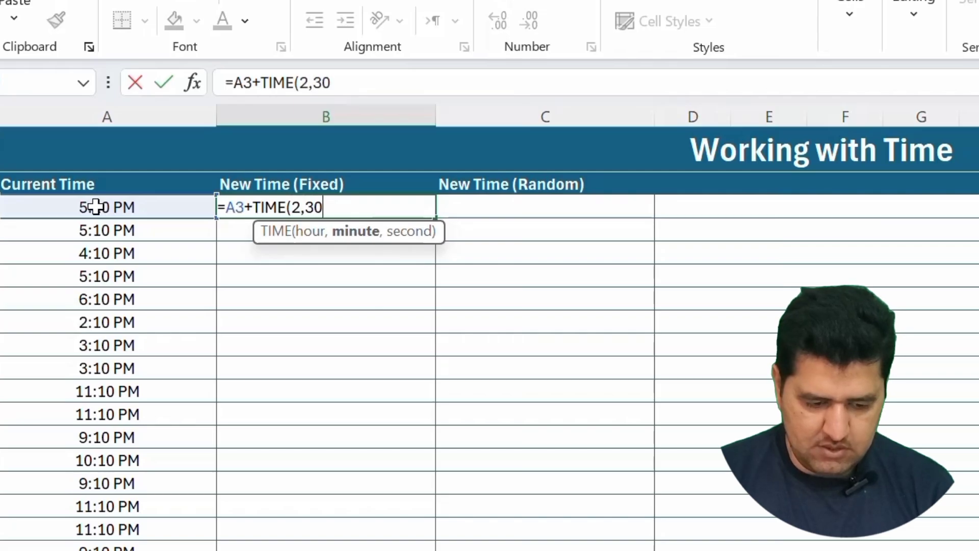
pyautogui.write(',')
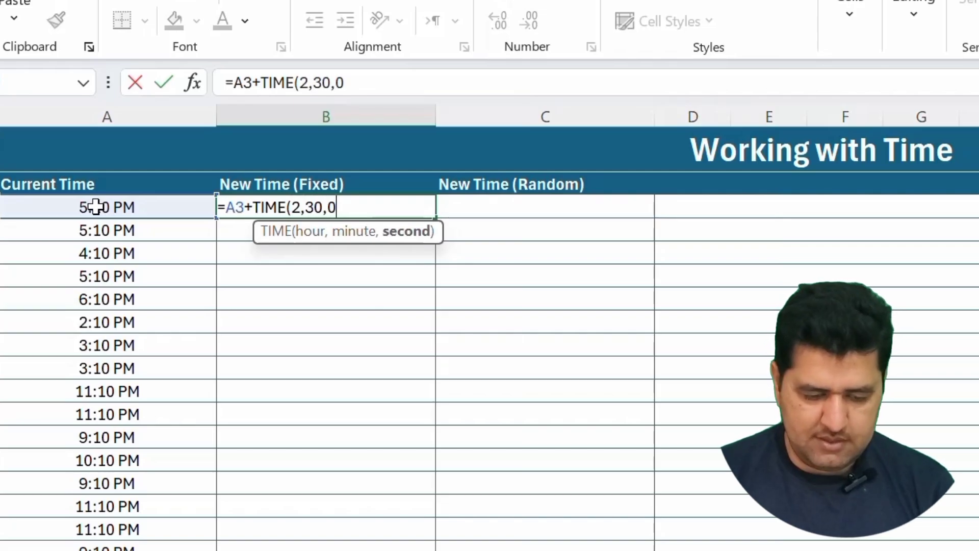
pyautogui.write('0)')
pyautogui.press('Return')
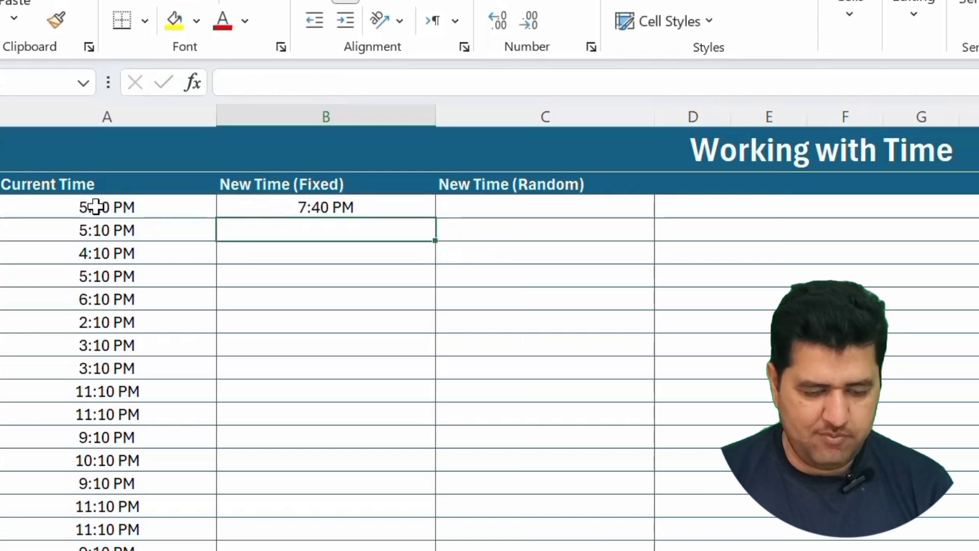
# Fill the B3 formula down the New Time (Fixed) column to the last data row and check a copied formula.
pyautogui.press('Up')
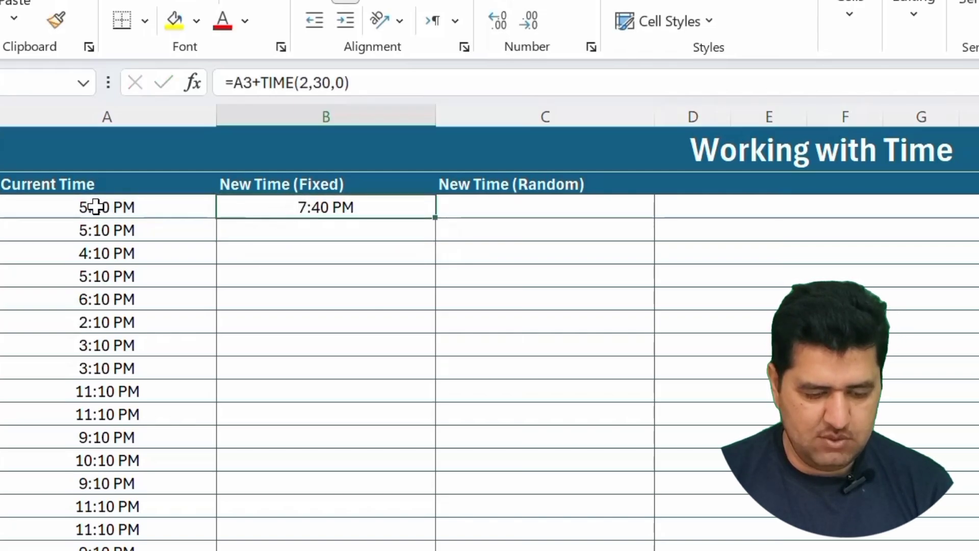
pyautogui.doubleClick(437, 219)
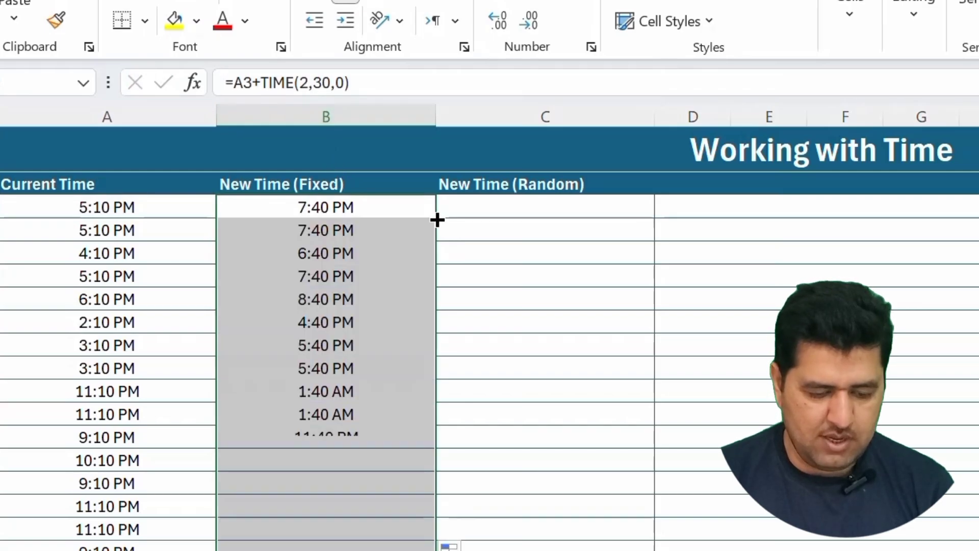
pyautogui.click(361, 302)
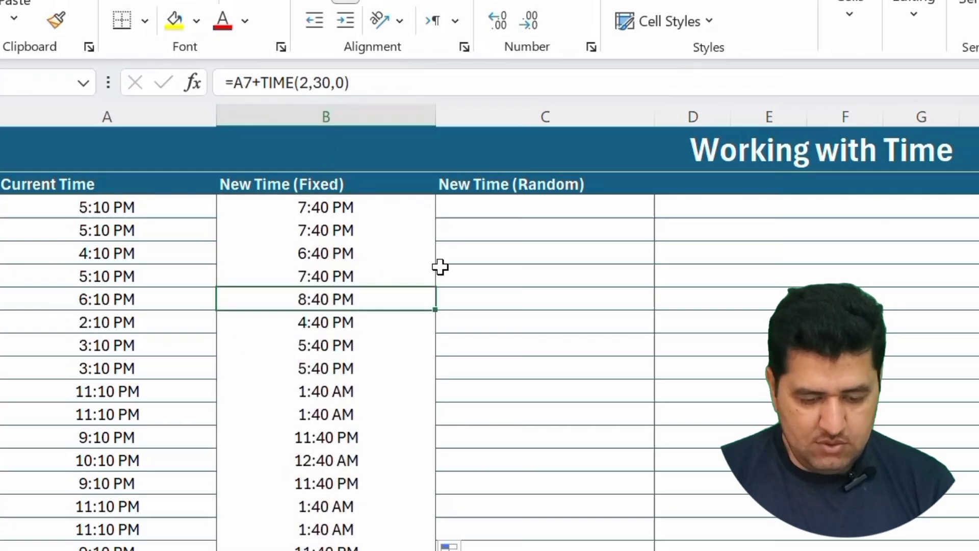
# Enter the formula =A3+TIME(RANDBETWEEN(1,5),0,0) in C3 to add a random 1 to 5 hours to the current time.
pyautogui.click(490, 204)
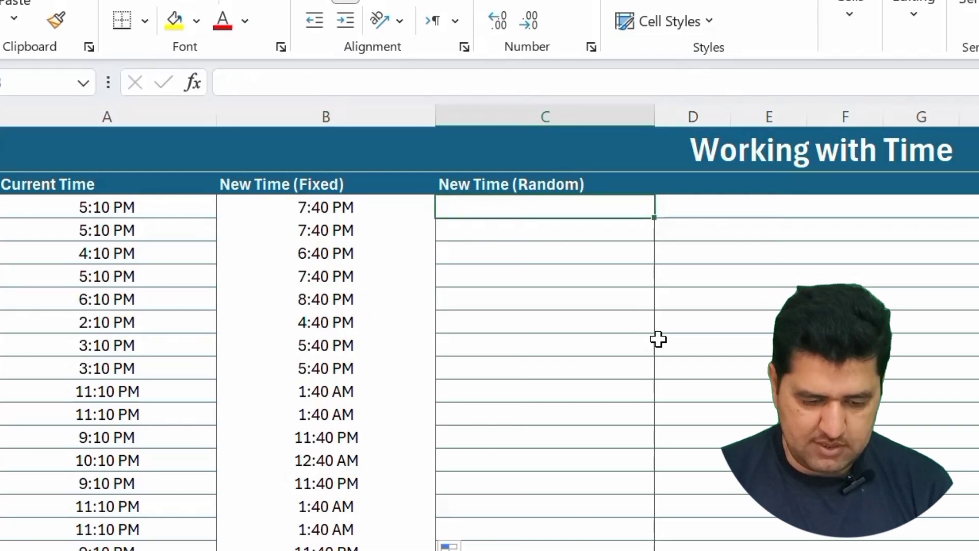
pyautogui.write('=')
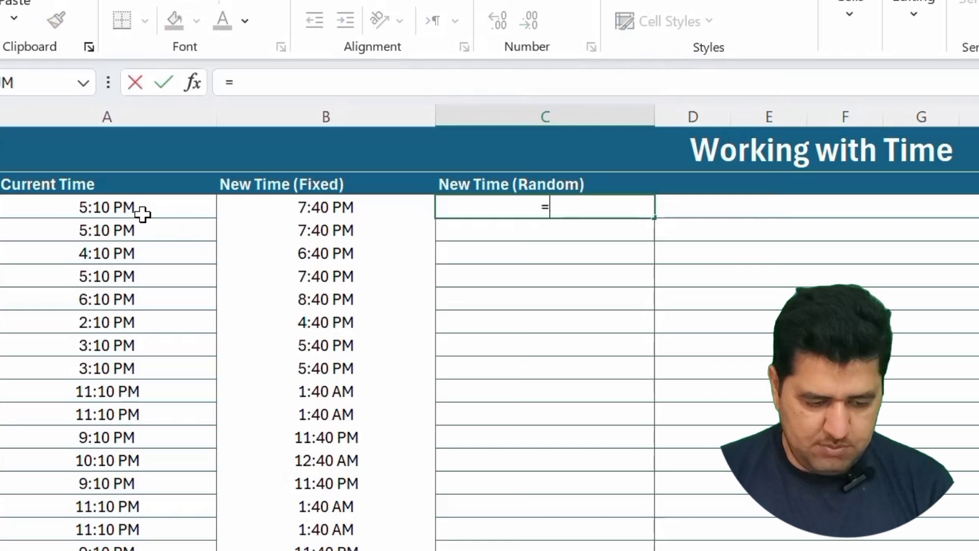
pyautogui.click(142, 210)
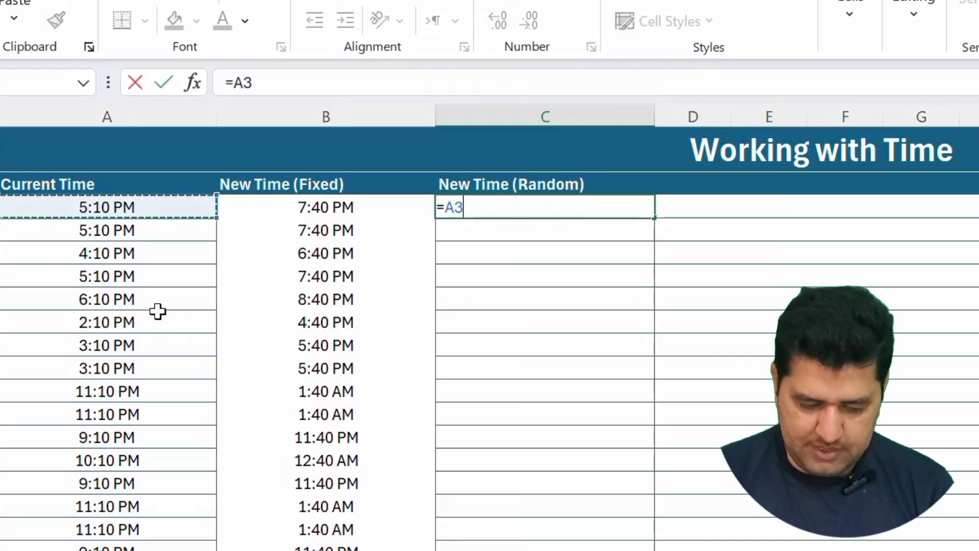
pyautogui.write('+time')
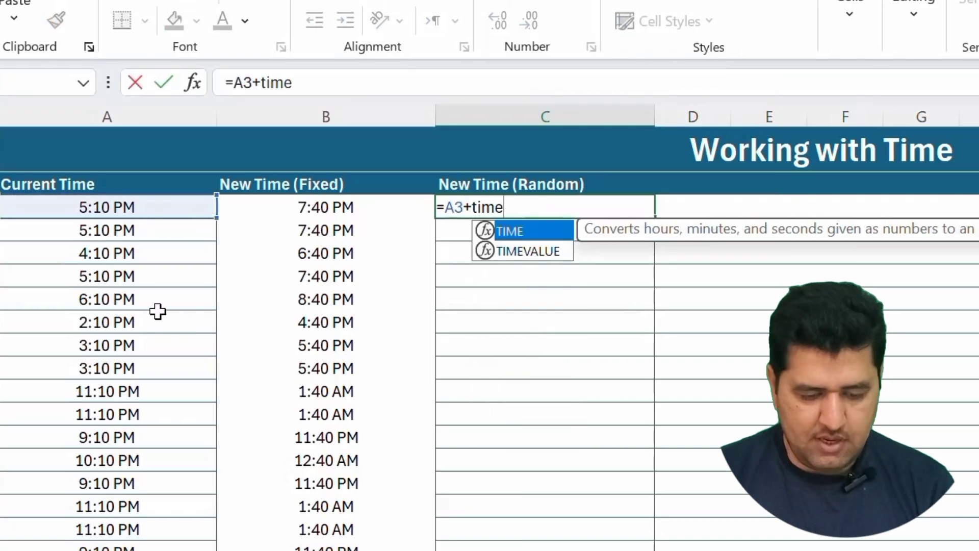
pyautogui.press('Tab')
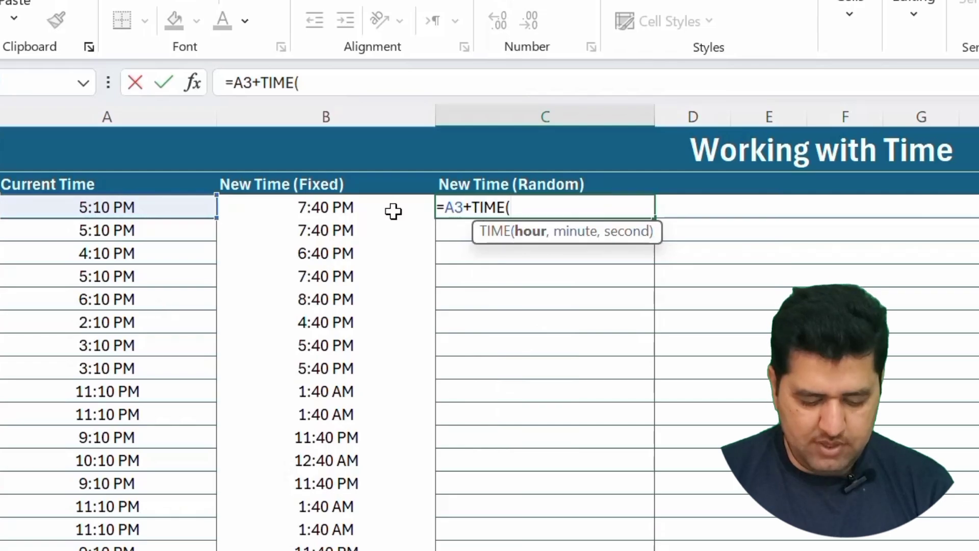
pyautogui.write('randb')
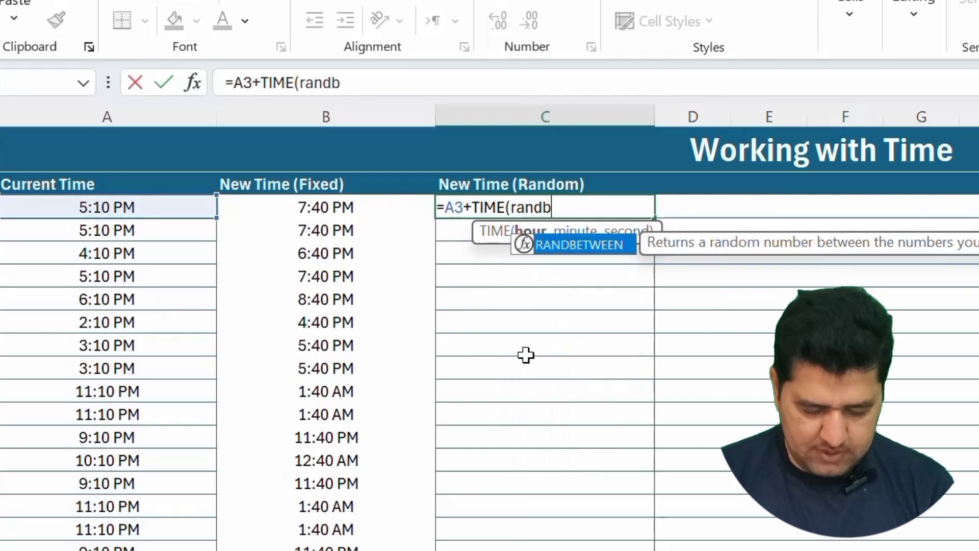
pyautogui.press('Tab')
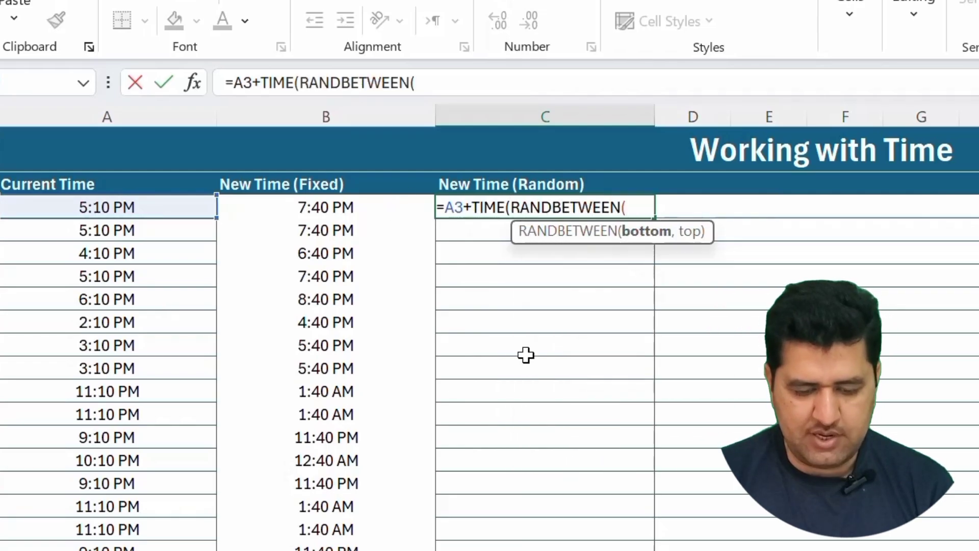
pyautogui.write('1,')
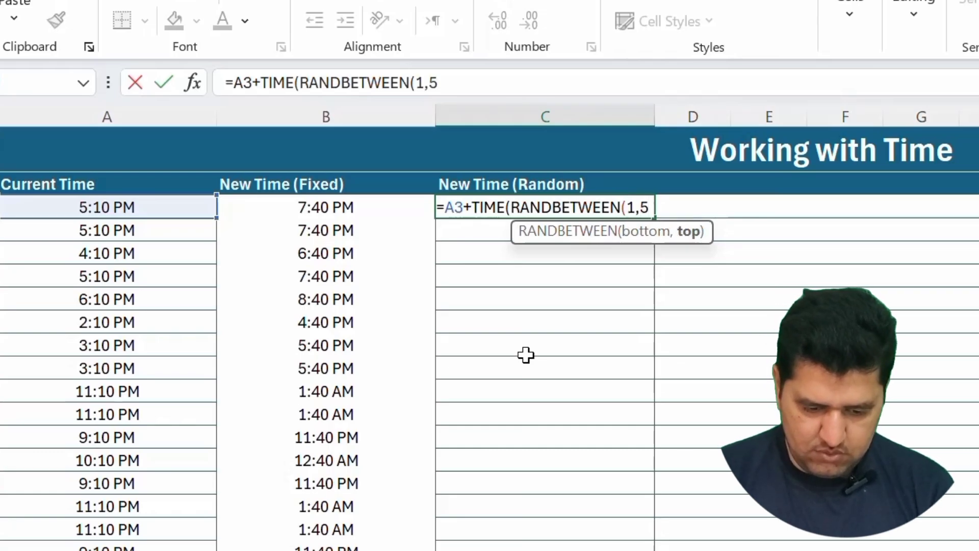
pyautogui.write('5)')
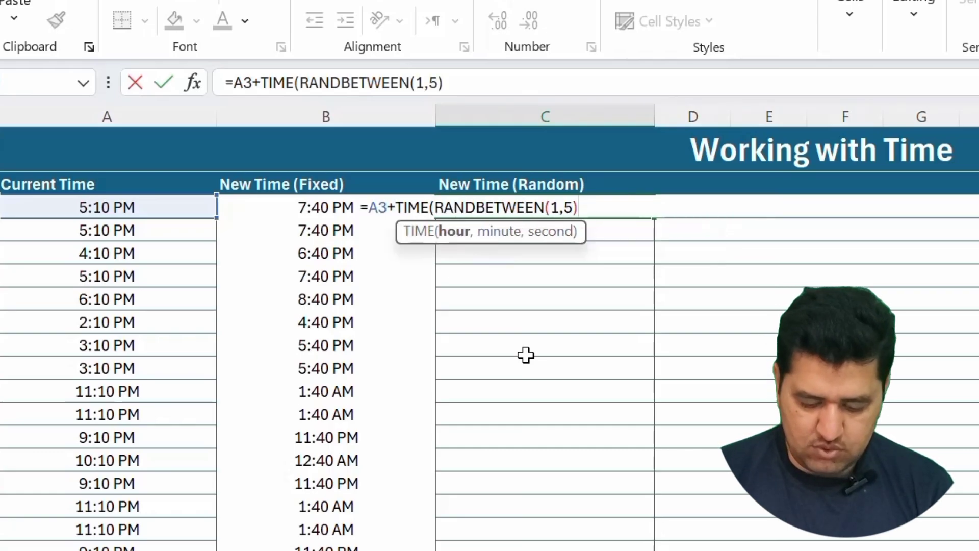
pyautogui.write(',')
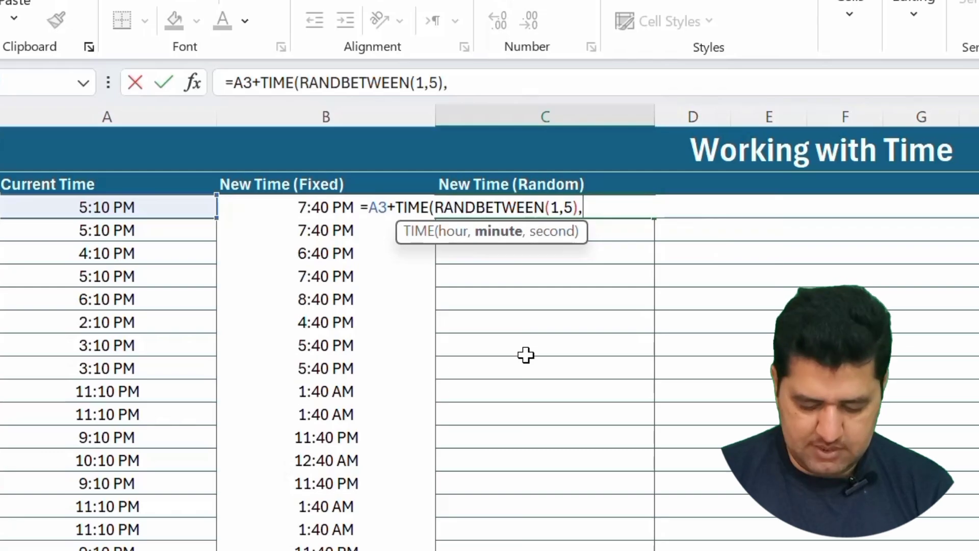
pyautogui.write('0,0)')
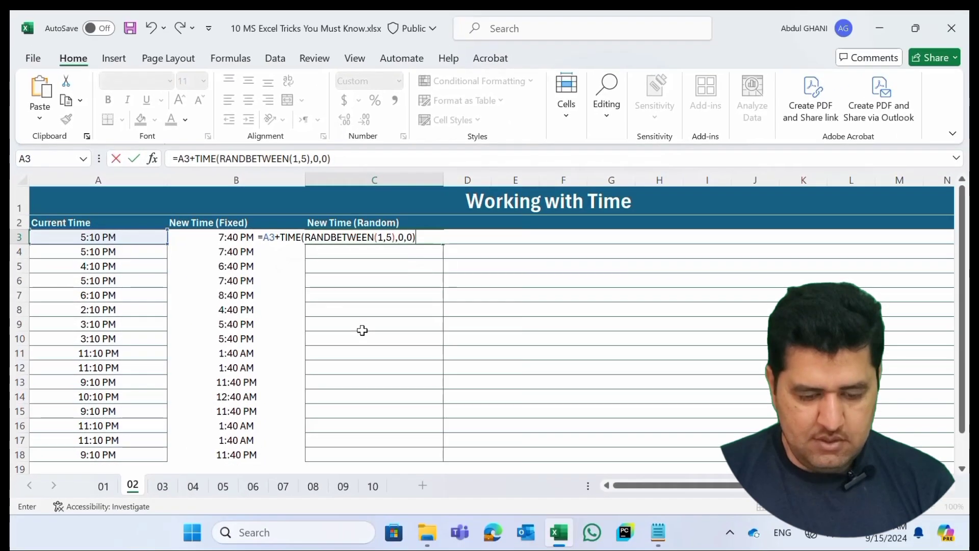
pyautogui.press('Return')
# Fill the C3 formula down the New Time (Random) column.
pyautogui.press('Up')
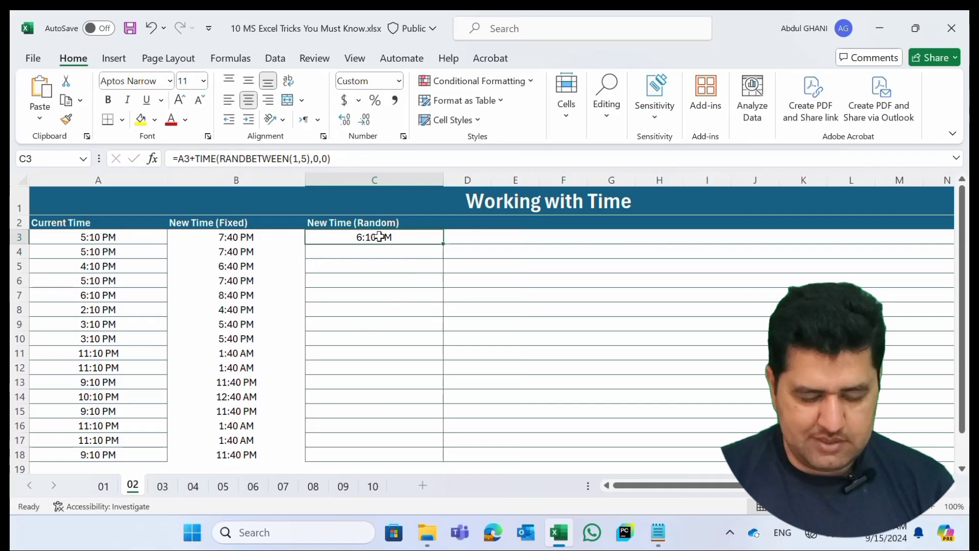
pyautogui.doubleClick(442, 247)
pyautogui.click(369, 256)
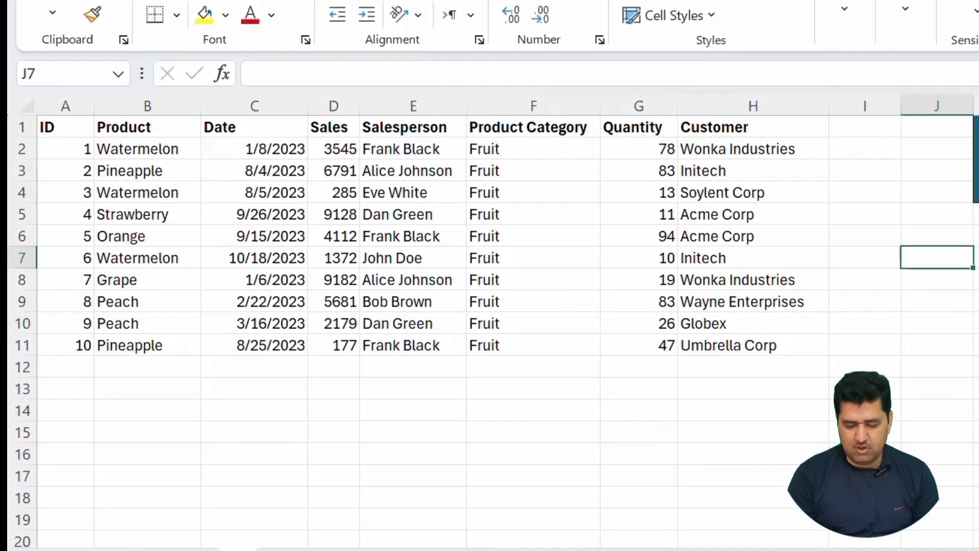
# Add the header Sorter in cell I1, next to the Customer column of the product table.
pyautogui.click(679, 220)
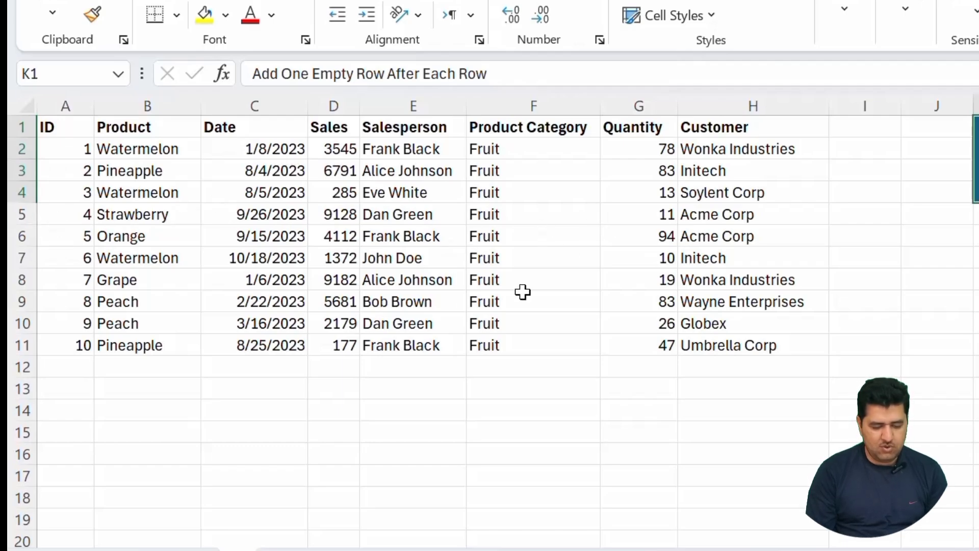
pyautogui.click(853, 126)
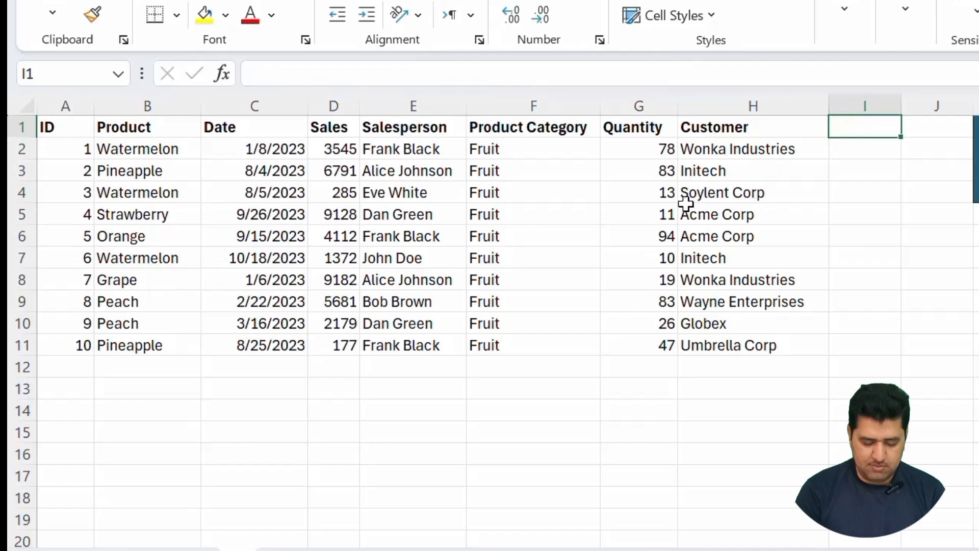
pyautogui.write('Sorter')
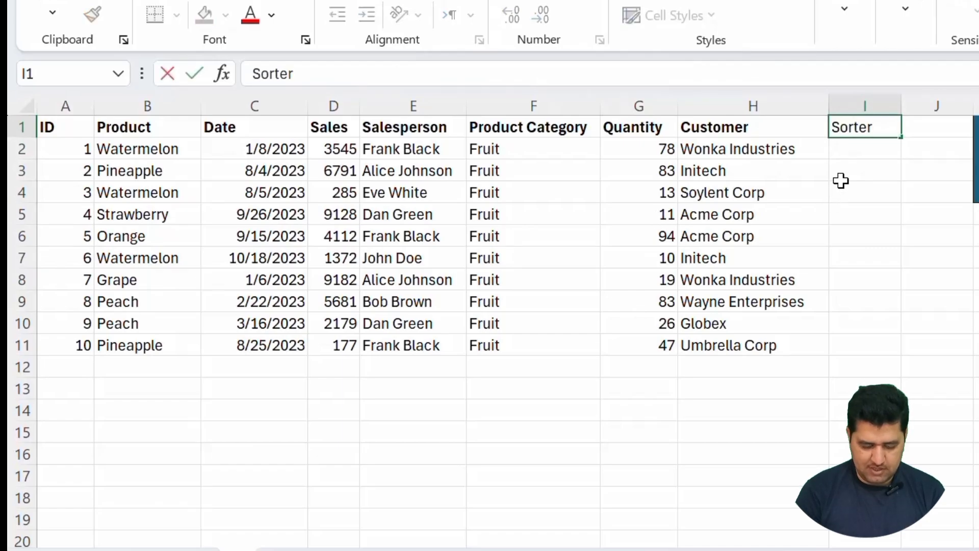
pyautogui.press('Return')
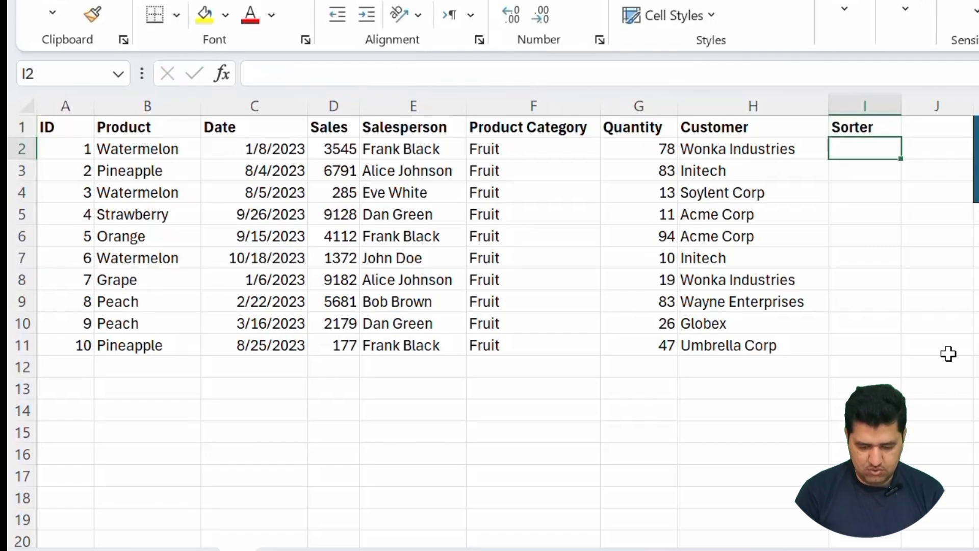
# Enter 1 and 2 in I2 and I3 and fill the series down to 10 in I11.
pyautogui.write('1')
pyautogui.press('Return')
pyautogui.write('2')
pyautogui.press('Return')
pyautogui.press('Up')
pyautogui.hotkey('shift', 'Up')
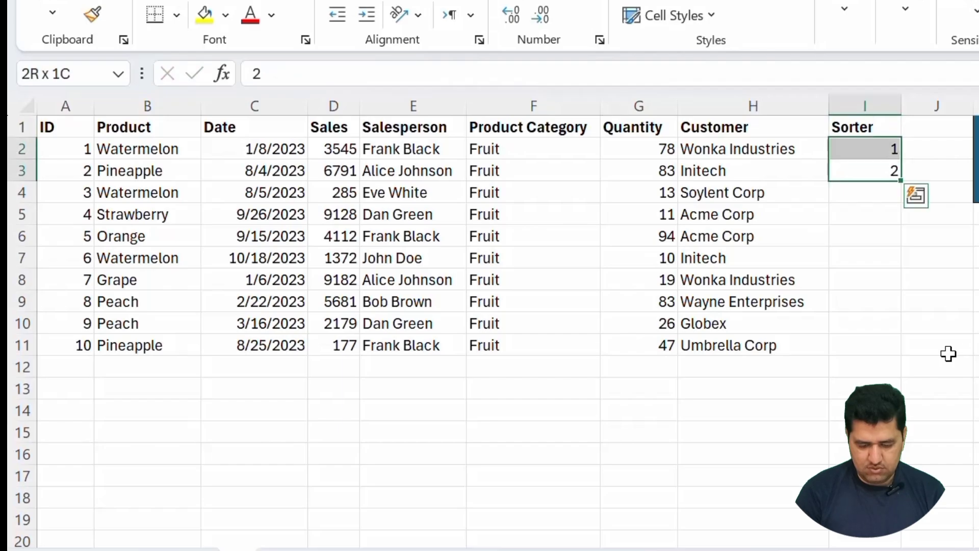
pyautogui.moveTo(898, 181); pyautogui.dragTo(895, 356)
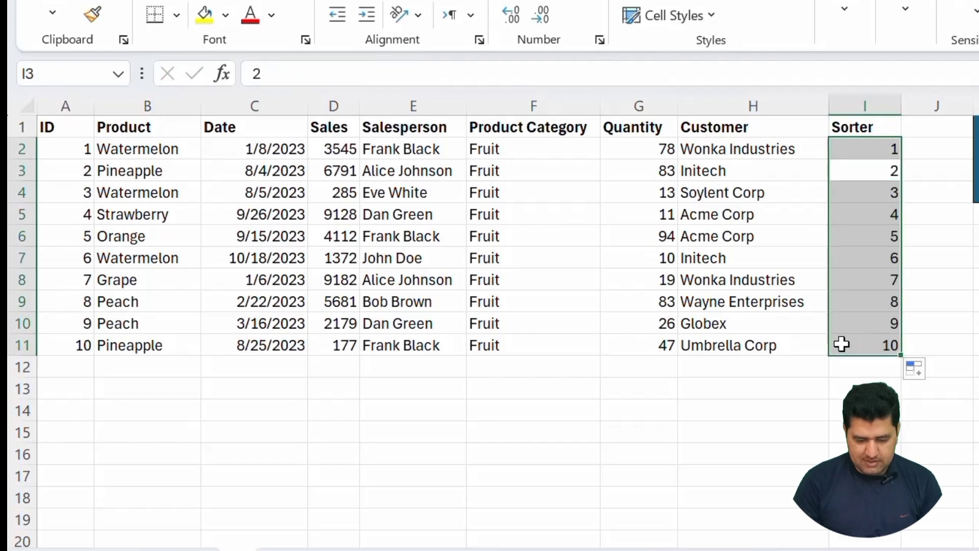
# Copy the Sorter values 1 to 10 and paste them directly below, starting at I12.
pyautogui.hotkey('ctrl', 'c')
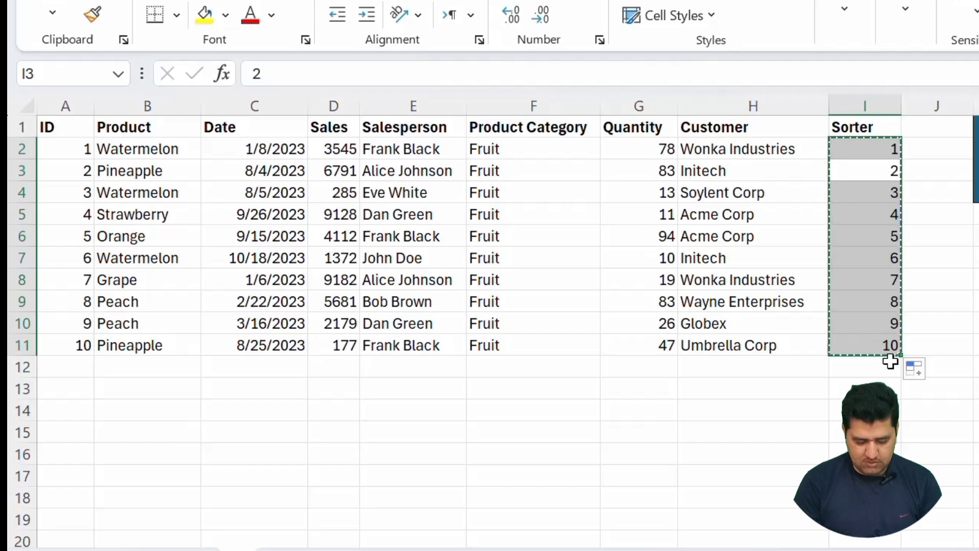
pyautogui.click(880, 373)
pyautogui.hotkey('ctrl', 'v')
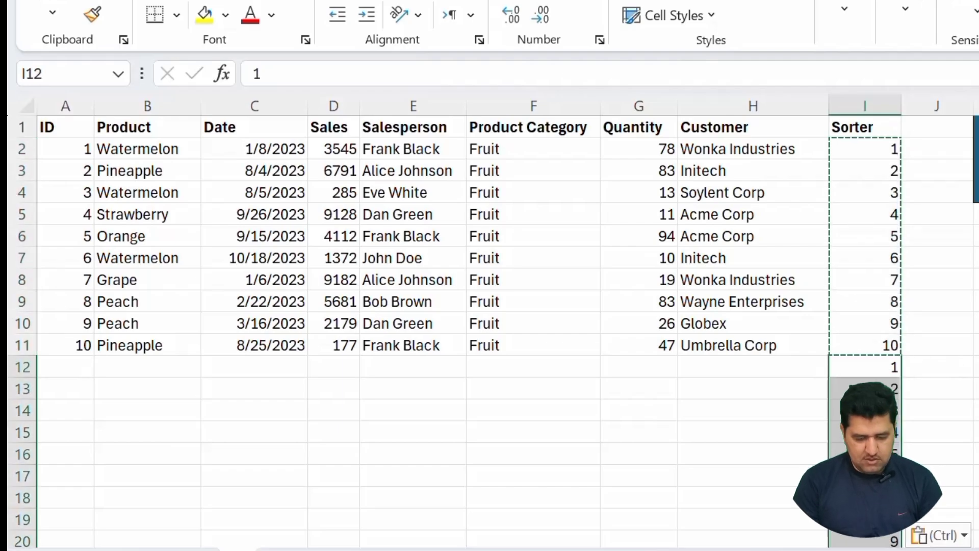
pyautogui.click(885, 245)
pyautogui.press('Escape')
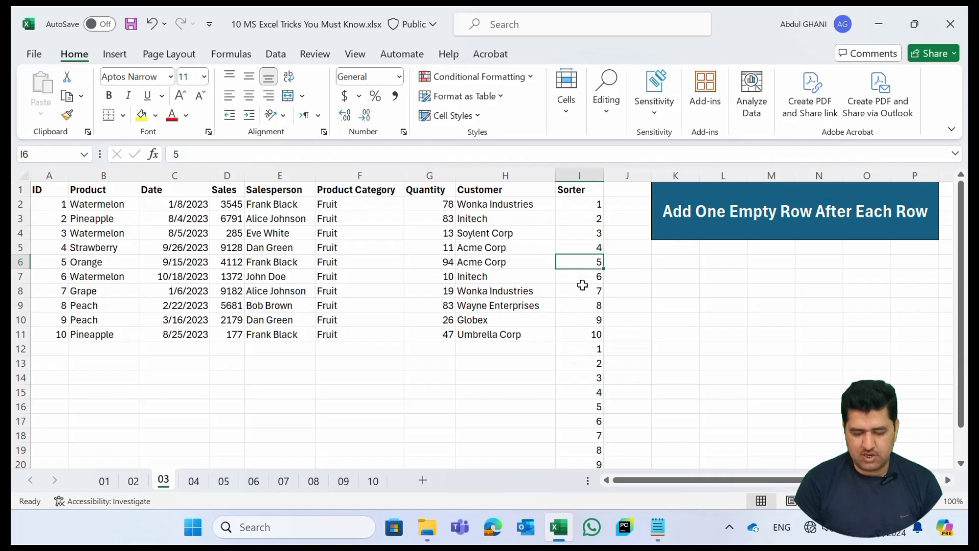
# Sort the table by the Sorter column from smallest to largest to interleave the empty rows.
pyautogui.click(581, 203)
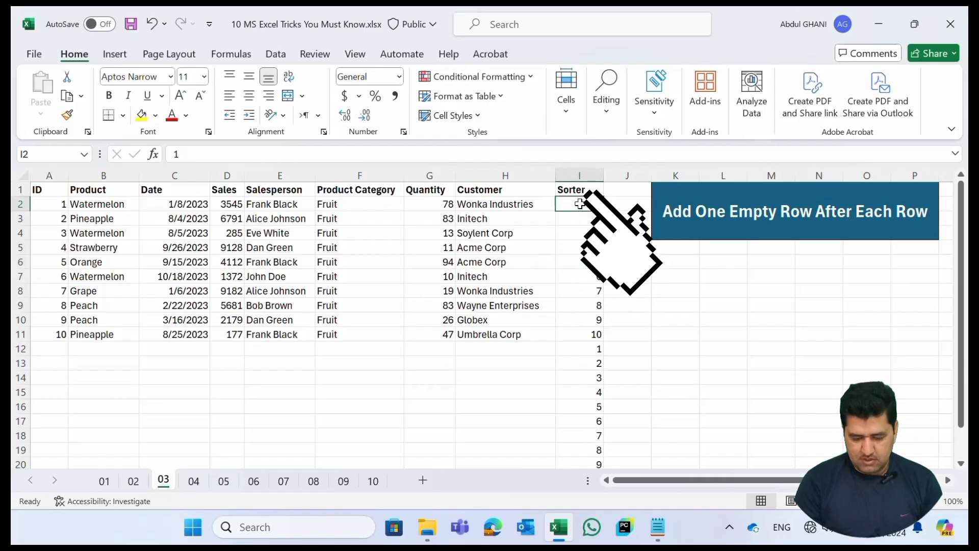
pyautogui.rightClick(581, 204)
pyautogui.moveTo(717, 352)
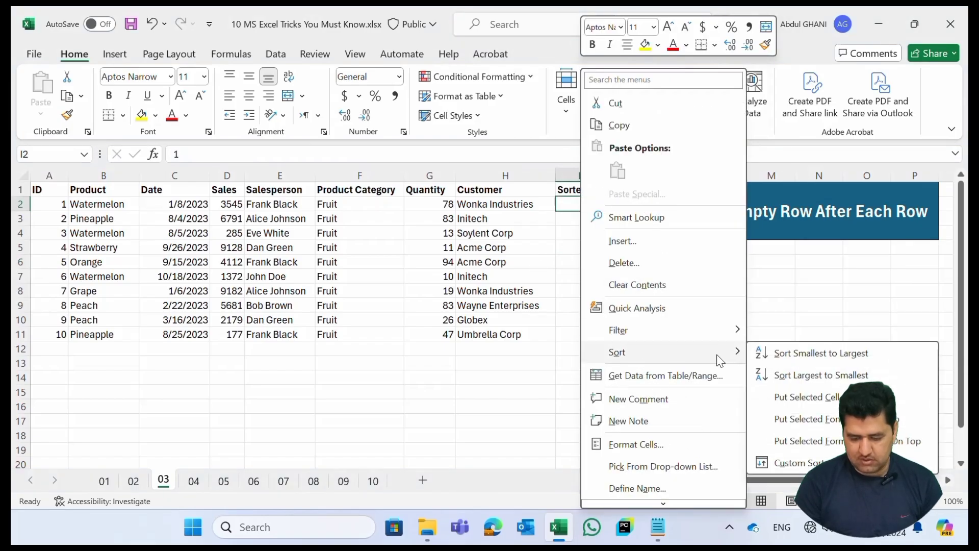
pyautogui.click(794, 360)
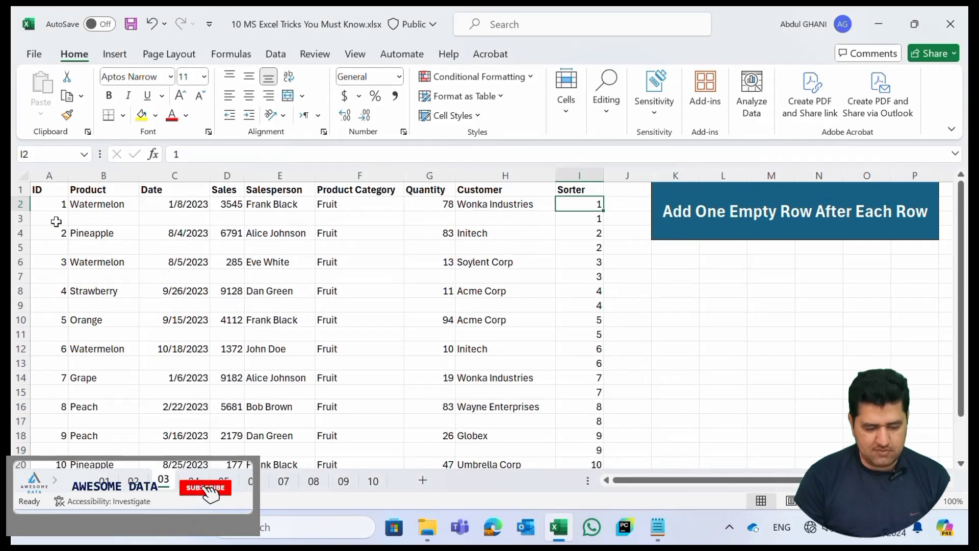
# Delete the Sorter helper column I from the sheet.
pyautogui.moveTo(53, 219); pyautogui.dragTo(405, 227)
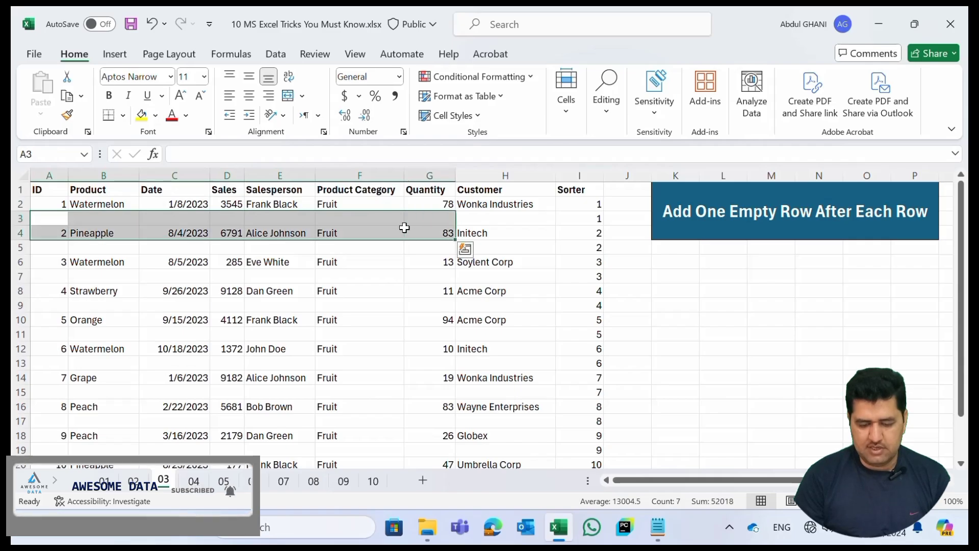
pyautogui.click(542, 221)
pyautogui.rightClick(592, 173)
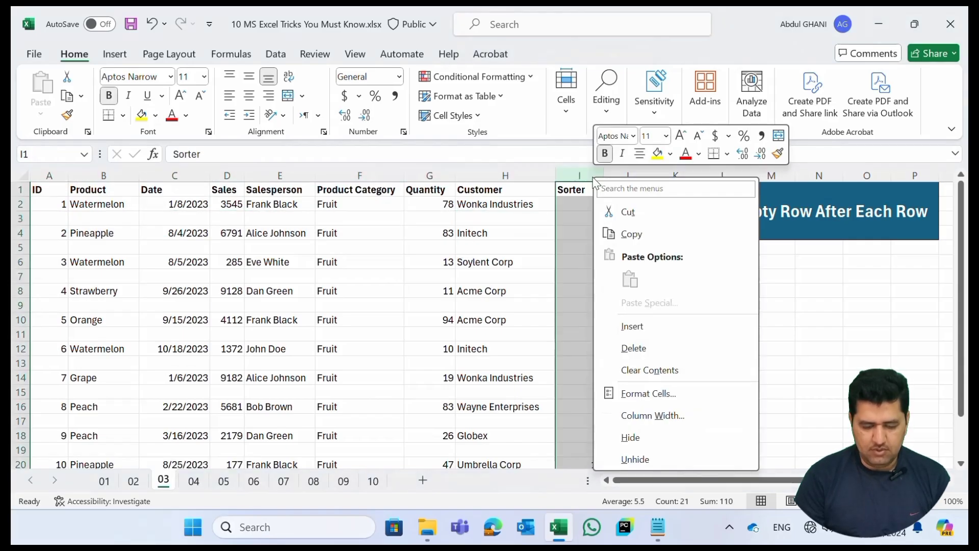
pyautogui.click(637, 349)
pyautogui.click(403, 304)
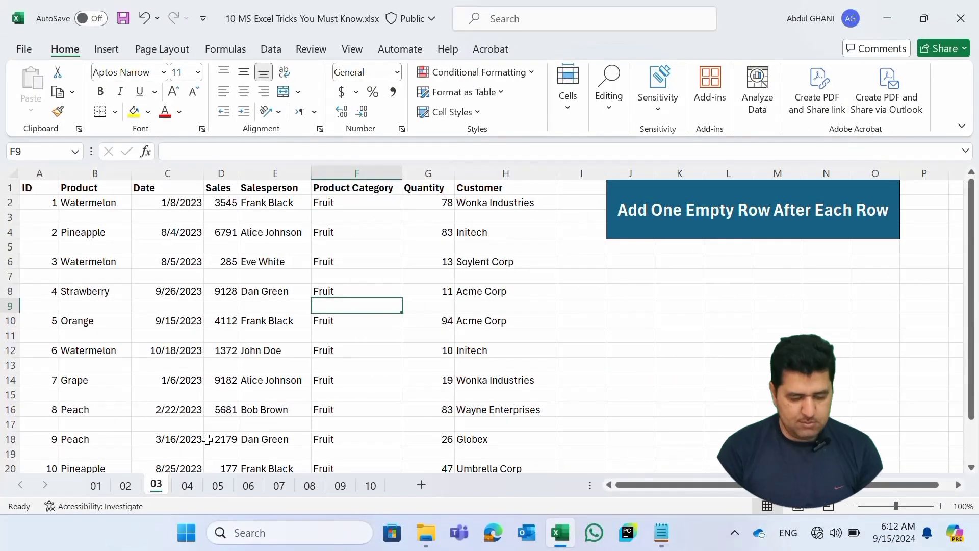
# Open sheet 04 and review the Sales values and their total in B12.
pyautogui.click(187, 485)
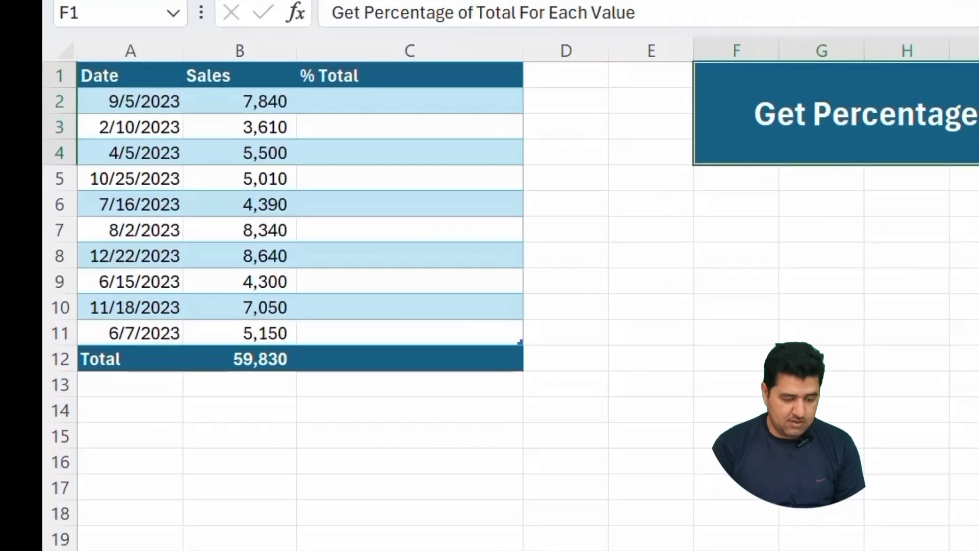
pyautogui.moveTo(264, 103); pyautogui.dragTo(247, 328)
pyautogui.click(277, 358)
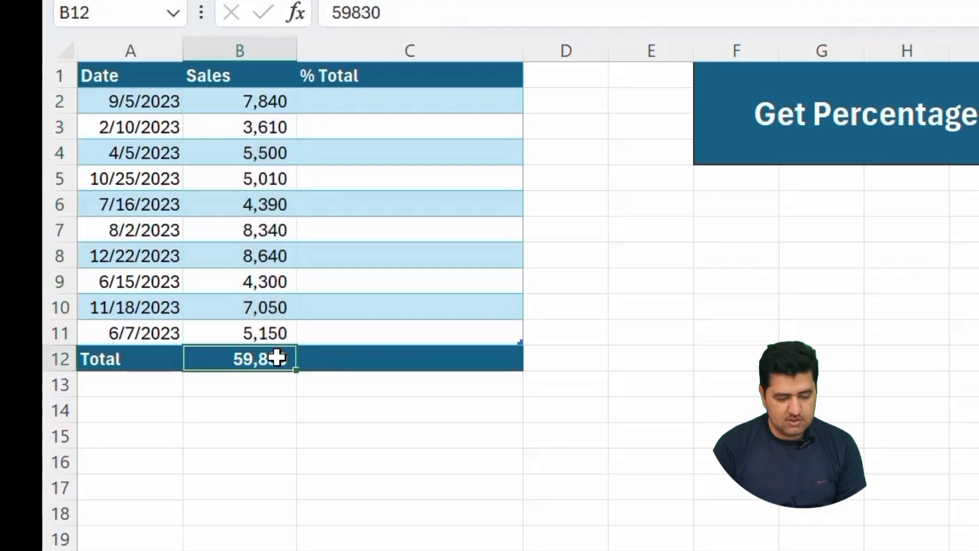
pyautogui.click(371, 95)
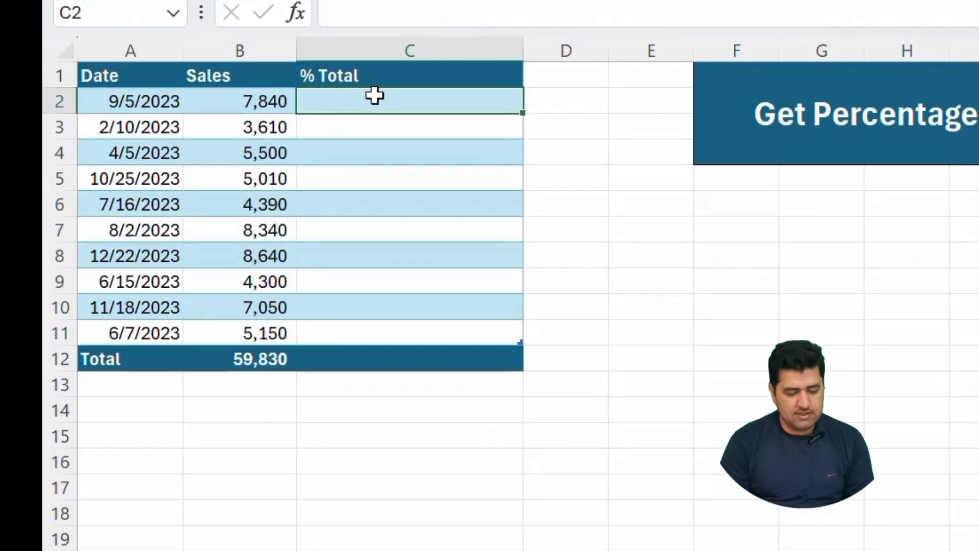
pyautogui.click(230, 106)
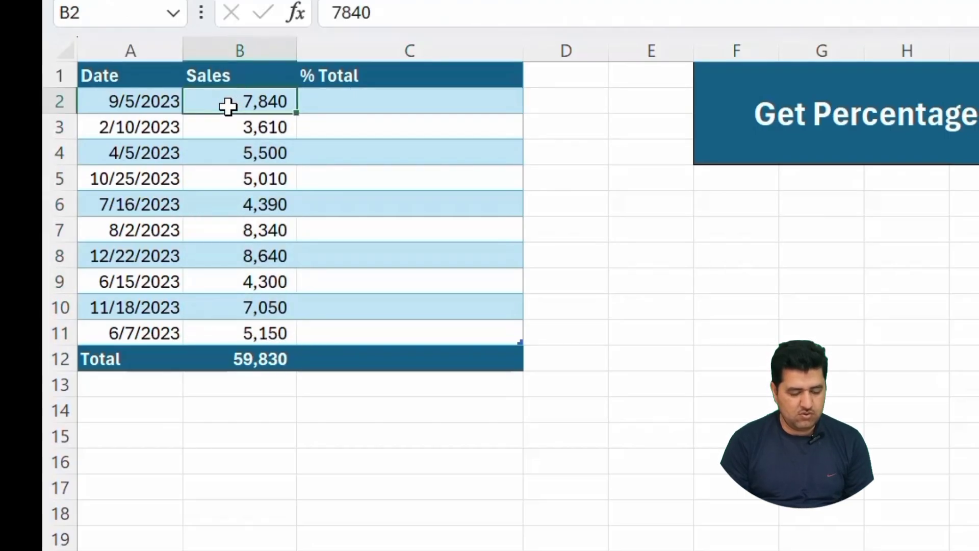
pyautogui.click(267, 360)
pyautogui.click(339, 103)
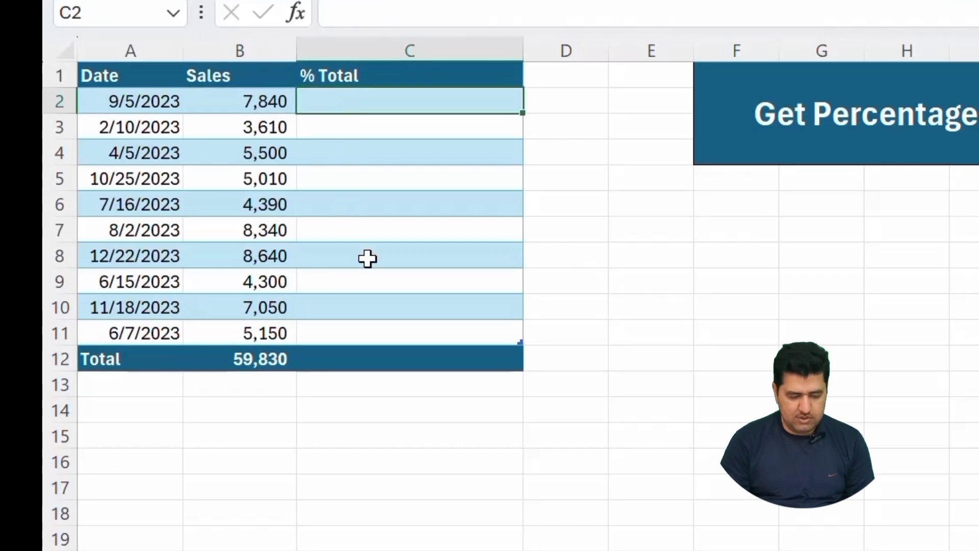
pyautogui.write('=')
pyautogui.click(268, 102)
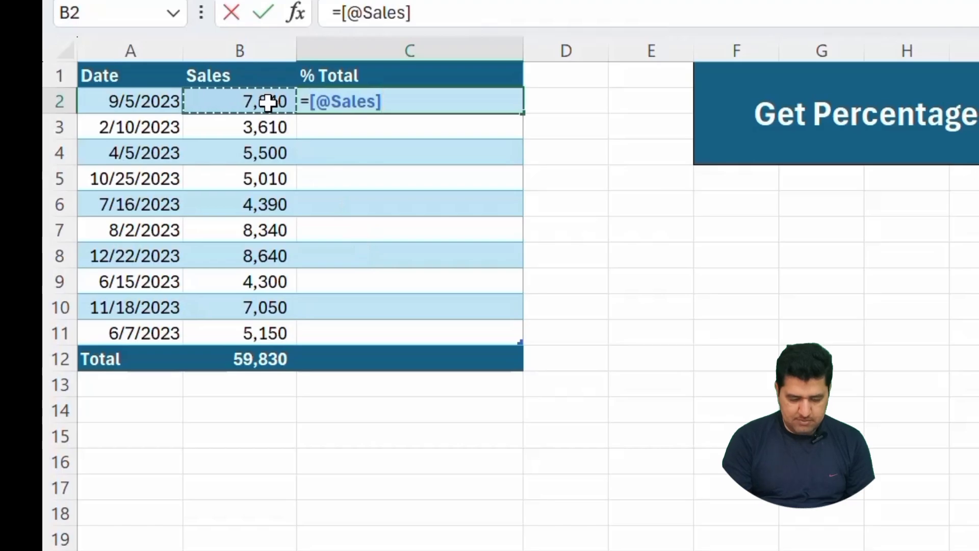
pyautogui.write('*100/')
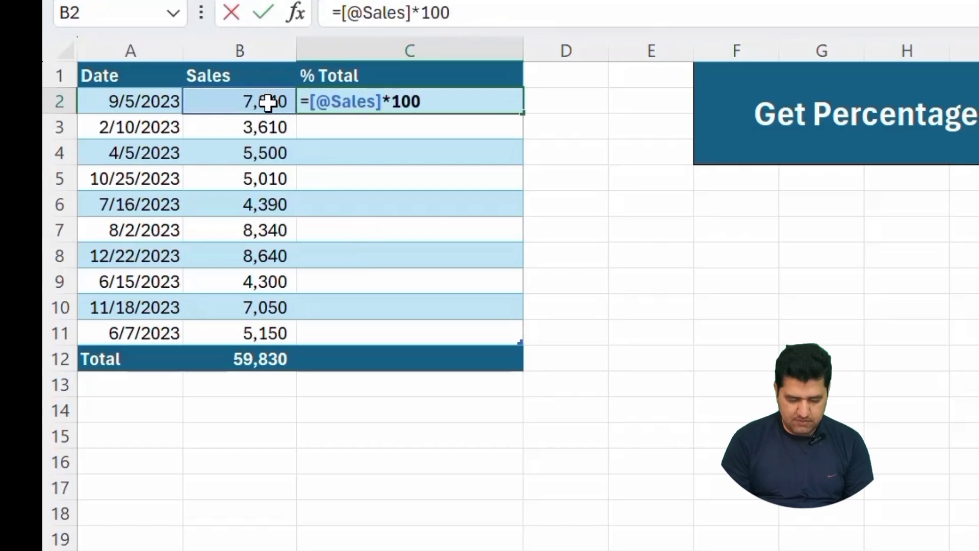
pyautogui.click(265, 360)
pyautogui.press('Return')
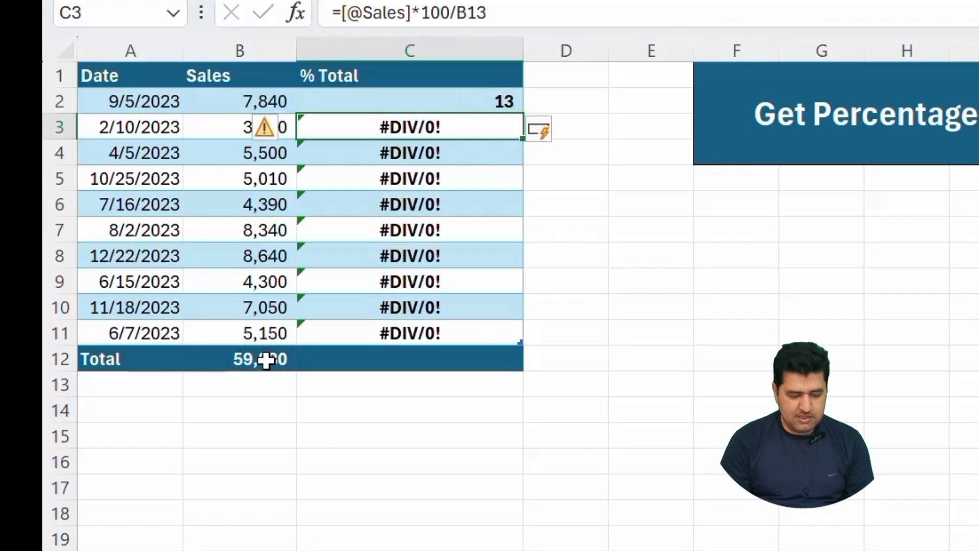
pyautogui.press('Up')
pyautogui.click(244, 101)
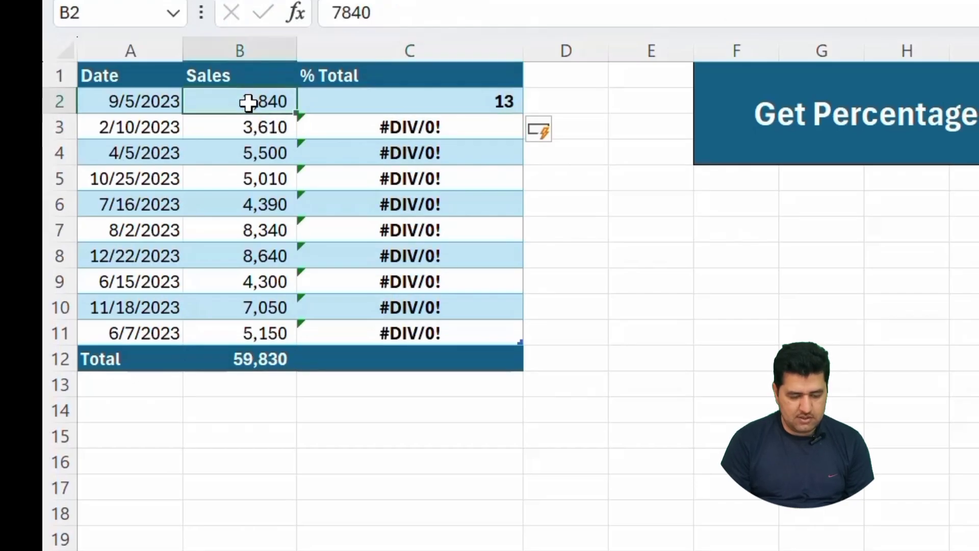
pyautogui.click(430, 108)
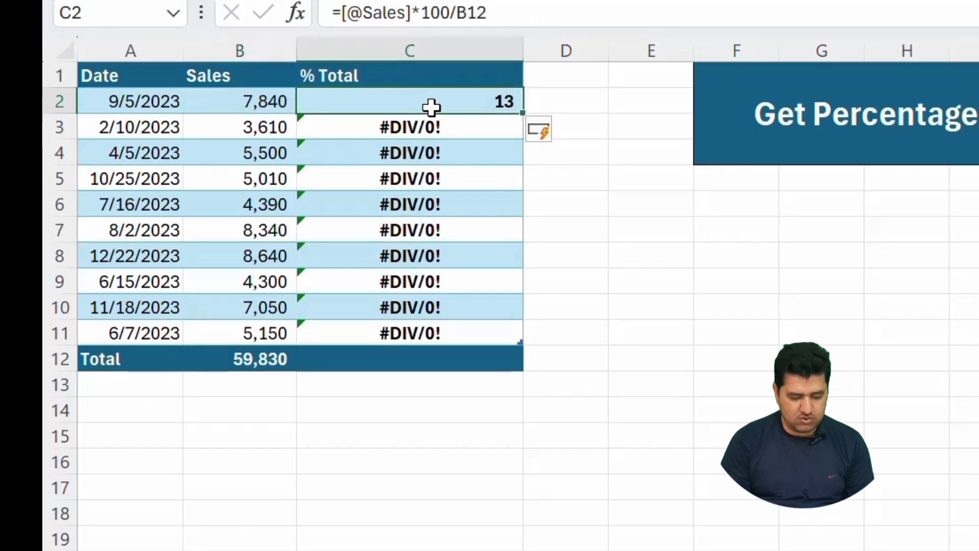
pyautogui.click(458, 13)
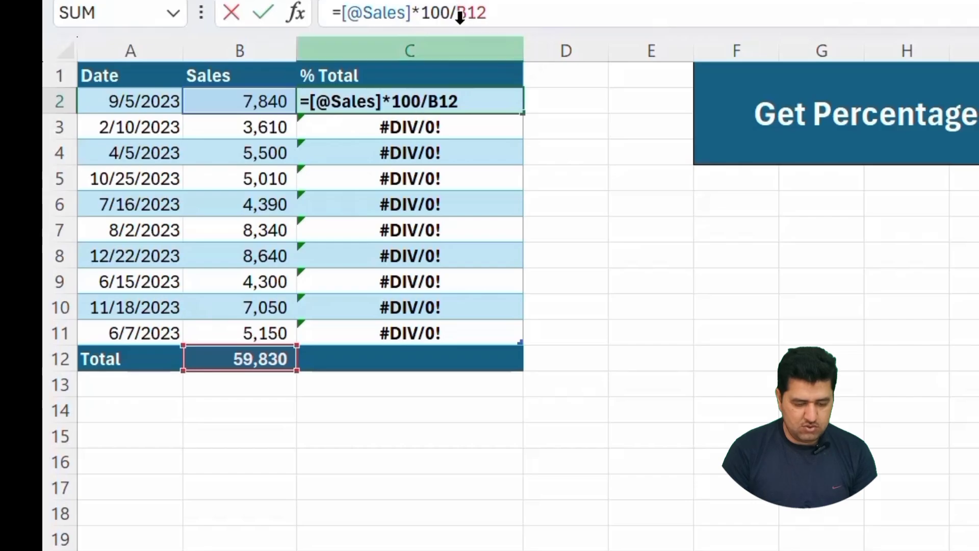
pyautogui.moveTo(454, 14); pyautogui.dragTo(514, 17)
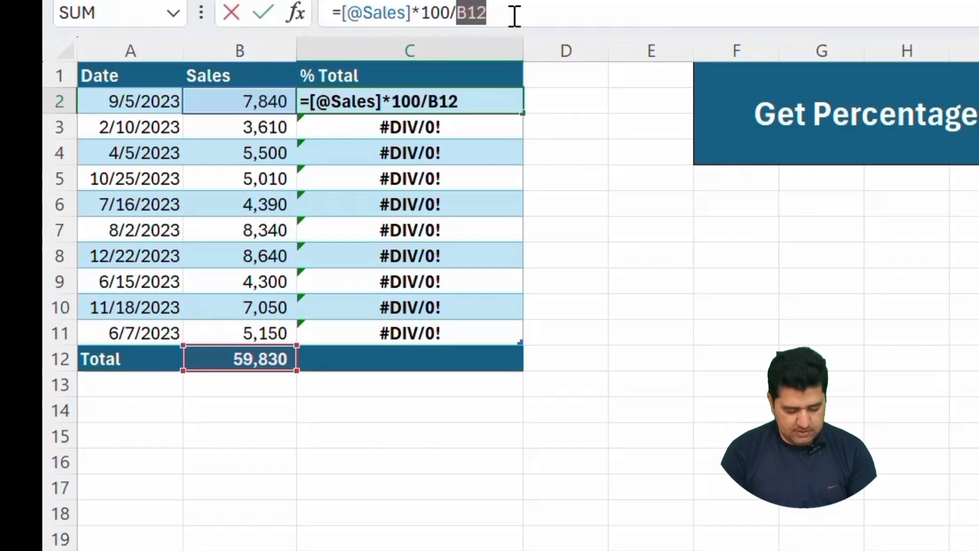
pyautogui.press('F4')
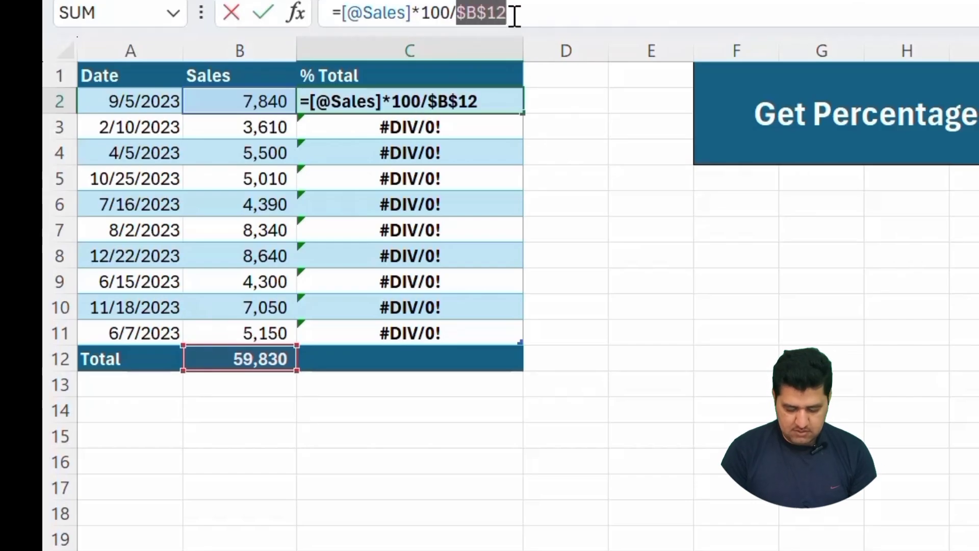
pyautogui.press('Return')
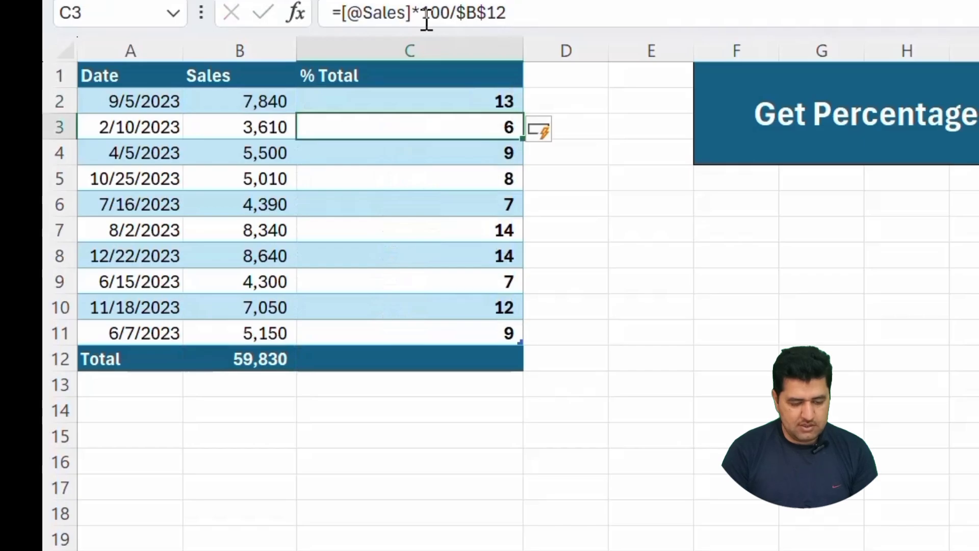
# Check the first row's percentage formula and undo the formula entries in the % Total column.
pyautogui.click(259, 97)
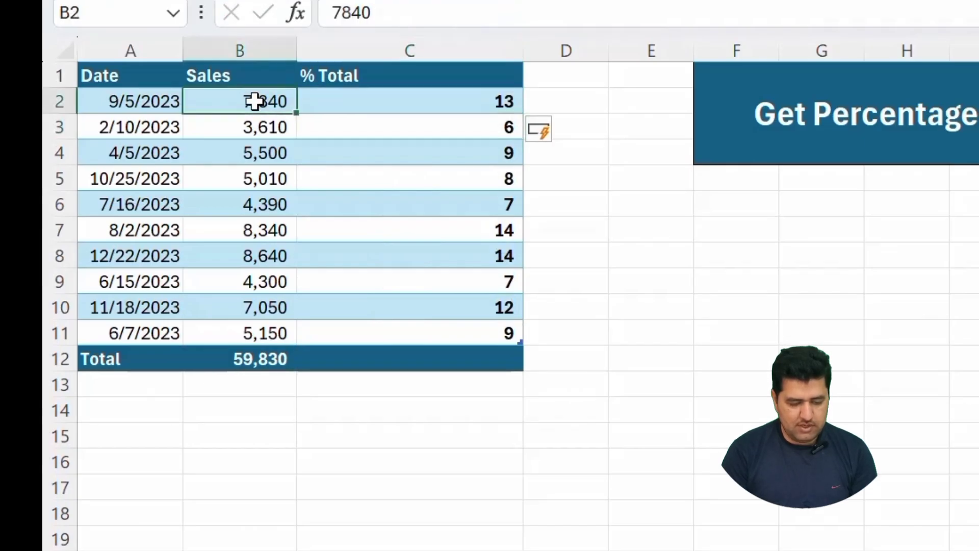
pyautogui.click(353, 102)
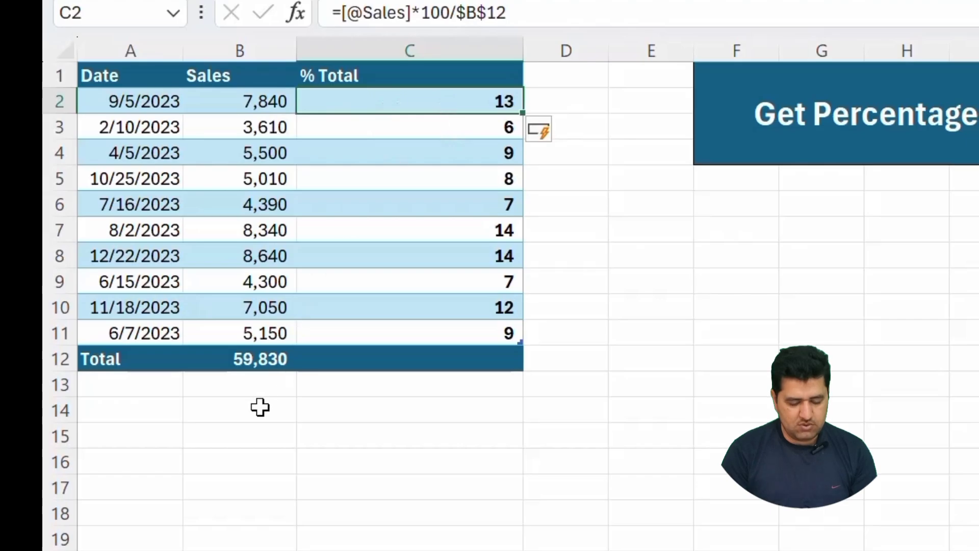
pyautogui.hotkey('ctrl', 'z')
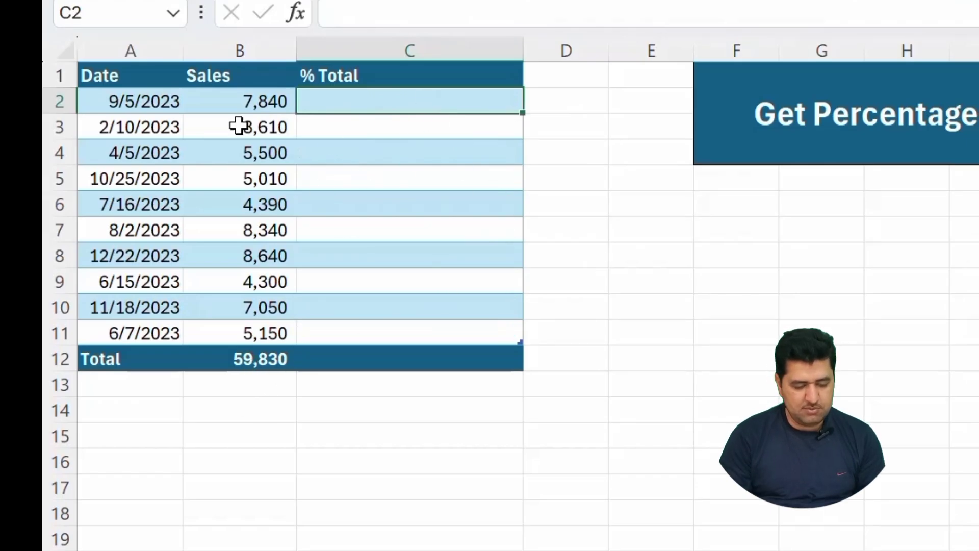
# Fill the % Total column from B2:B11 with Quick Analysis's row-wise % Total, accepting the overwrite, and inspect the formula in C2.
pyautogui.moveTo(240, 103); pyautogui.dragTo(235, 327)
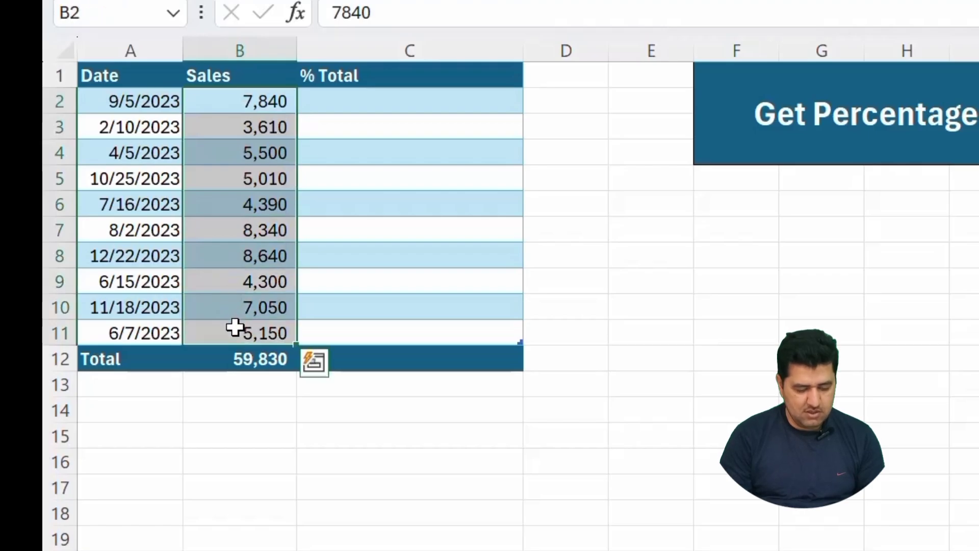
pyautogui.click(313, 363)
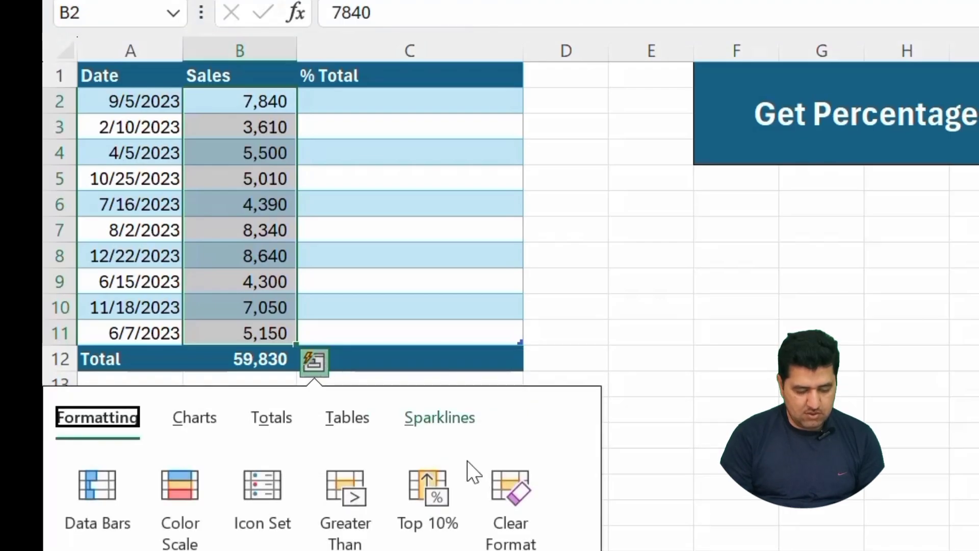
pyautogui.click(275, 427)
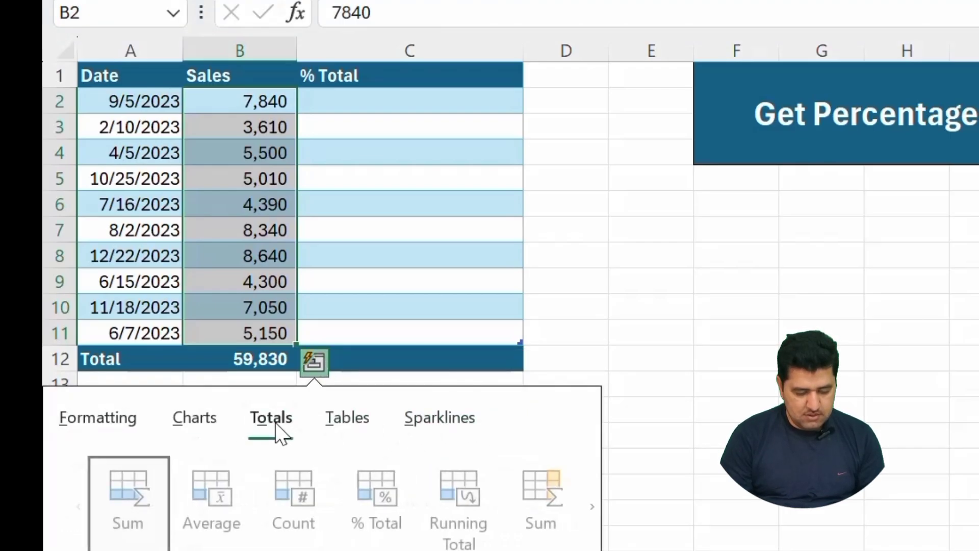
pyautogui.click(582, 506)
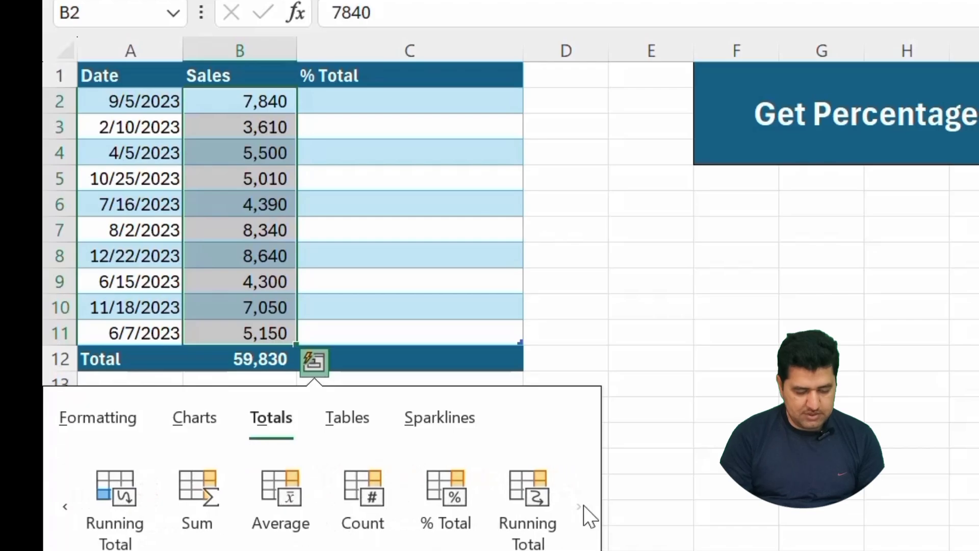
pyautogui.click(440, 507)
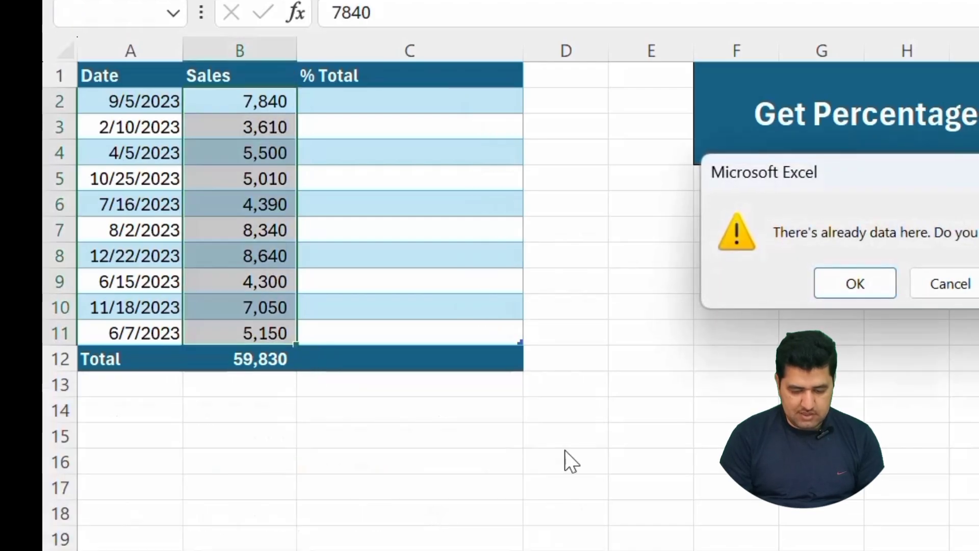
pyautogui.click(855, 282)
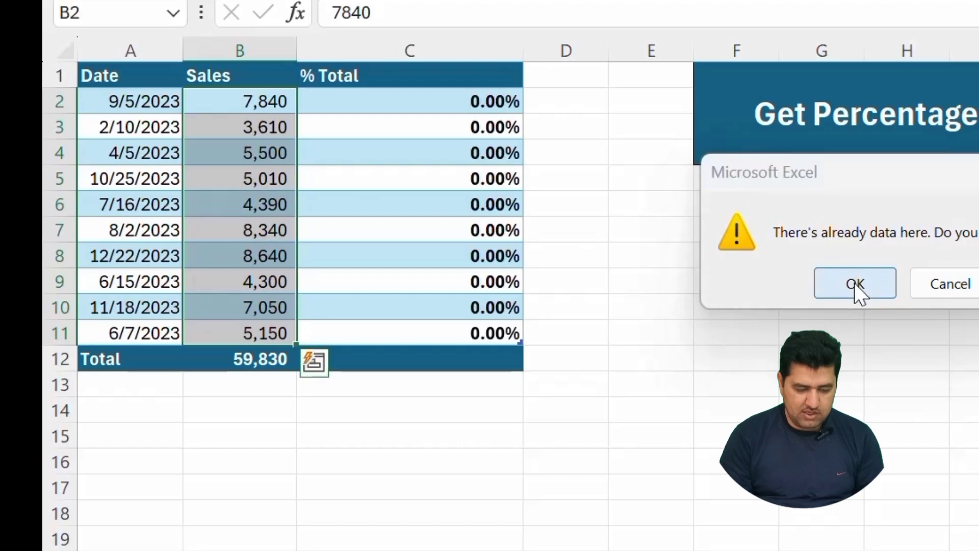
pyautogui.click(470, 99)
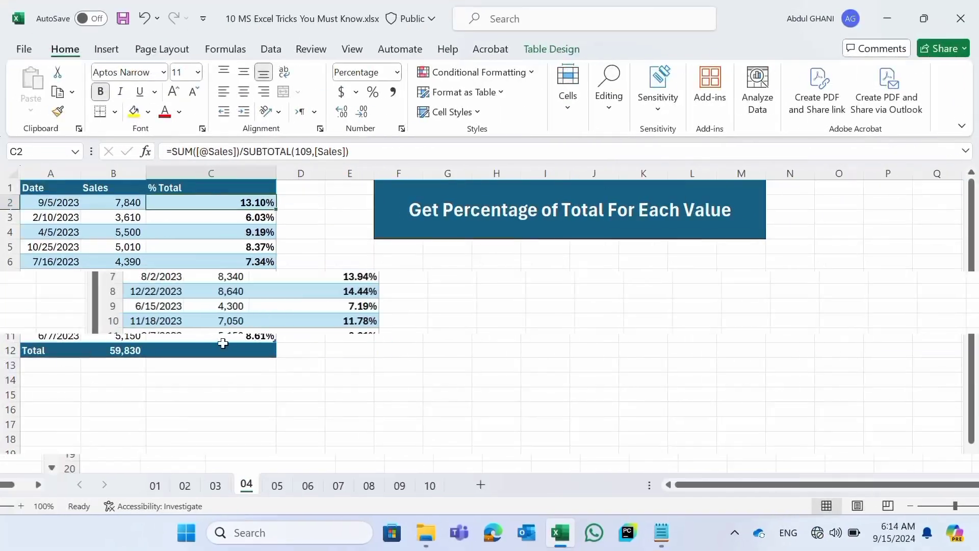
# Open sheet 05 and select the first uncleaned product name in B2.
pyautogui.click(218, 486)
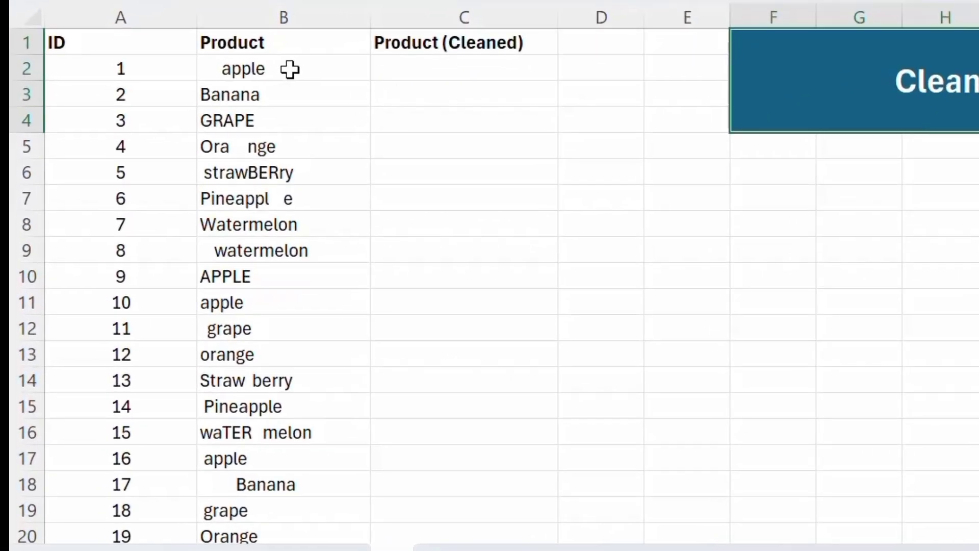
pyautogui.click(159, 203)
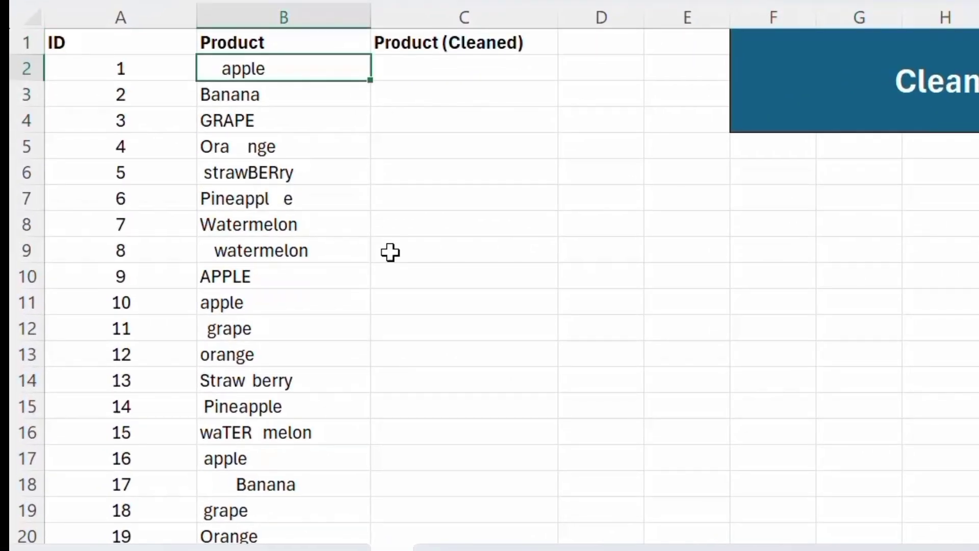
# Examine the uncleaned names in the Product column for stray spaces and inconsistent capitalization.
pyautogui.press('Down')
pyautogui.press('Down')
pyautogui.press('Down')
pyautogui.press('Down')
pyautogui.press('Down')
pyautogui.press('Down')
pyautogui.press('Down')
pyautogui.press('Down')
pyautogui.press('Down')
pyautogui.press('Down')
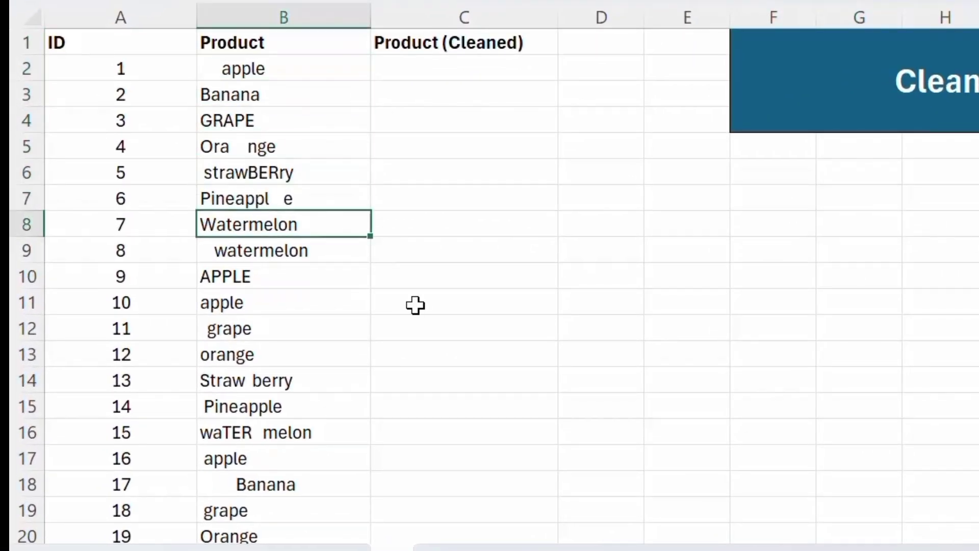
pyautogui.press('Up')
pyautogui.press('Up')
pyautogui.press('Up')
pyautogui.press('Up')
pyautogui.press('Up')
pyautogui.press('Up')
pyautogui.press('Up')
pyautogui.press('Up')
pyautogui.press('Up')
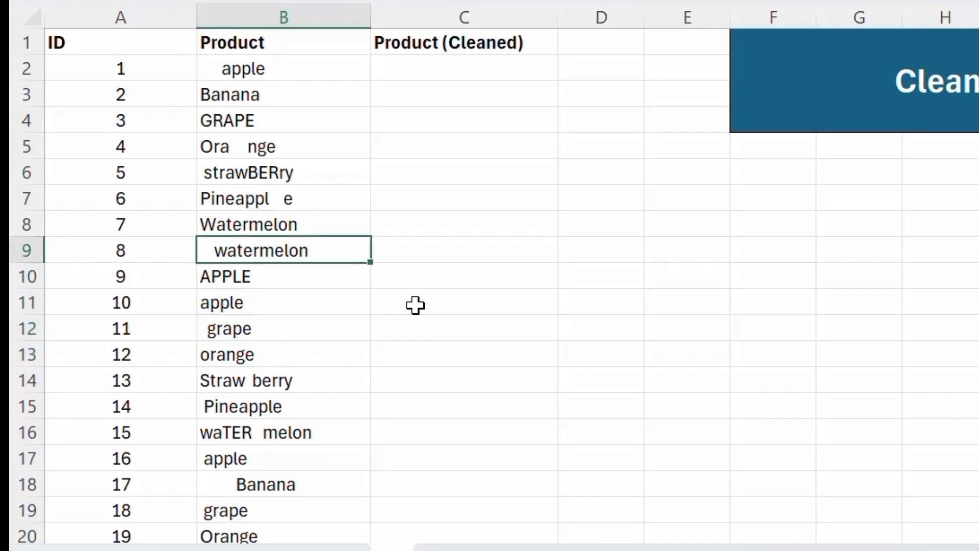
pyautogui.press('Up')
pyautogui.press('Down')
pyautogui.press('Down')
pyautogui.press('Down')
pyautogui.press('Down')
pyautogui.press('Down')
pyautogui.press('Down')
pyautogui.press('Down')
# Enter =PROPER(TRIM(B2)) in C2 to trim the first product name and convert it to proper case.
pyautogui.click(446, 71)
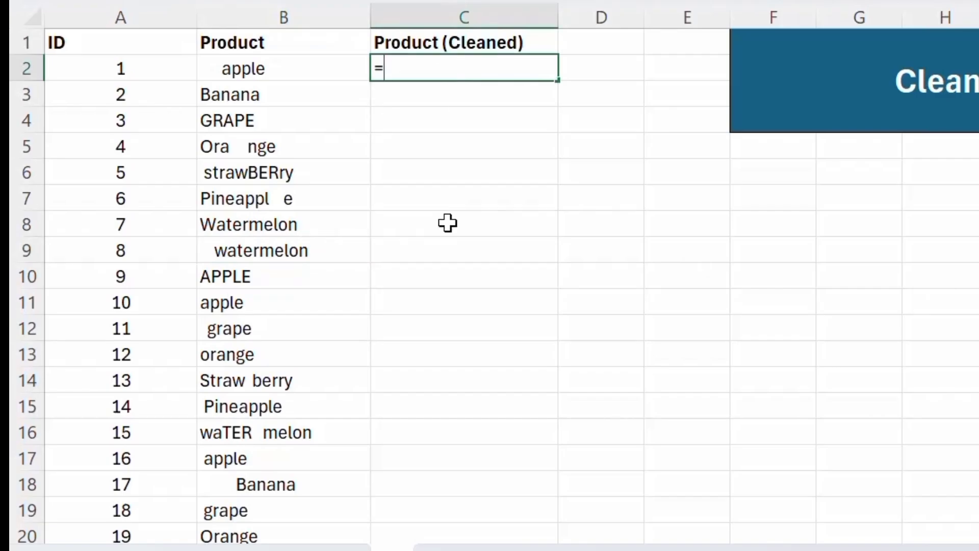
pyautogui.write('=prop')
pyautogui.press('Tab')
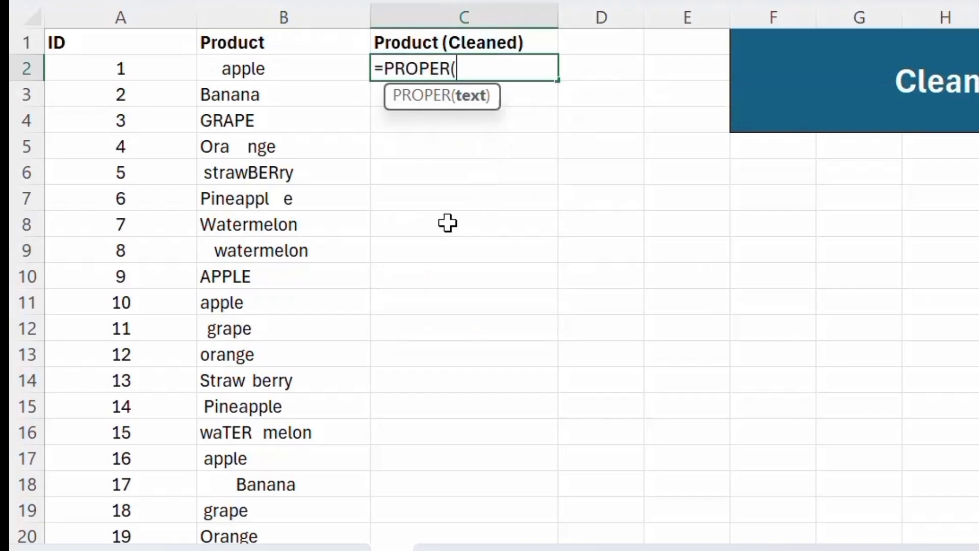
pyautogui.write('trim')
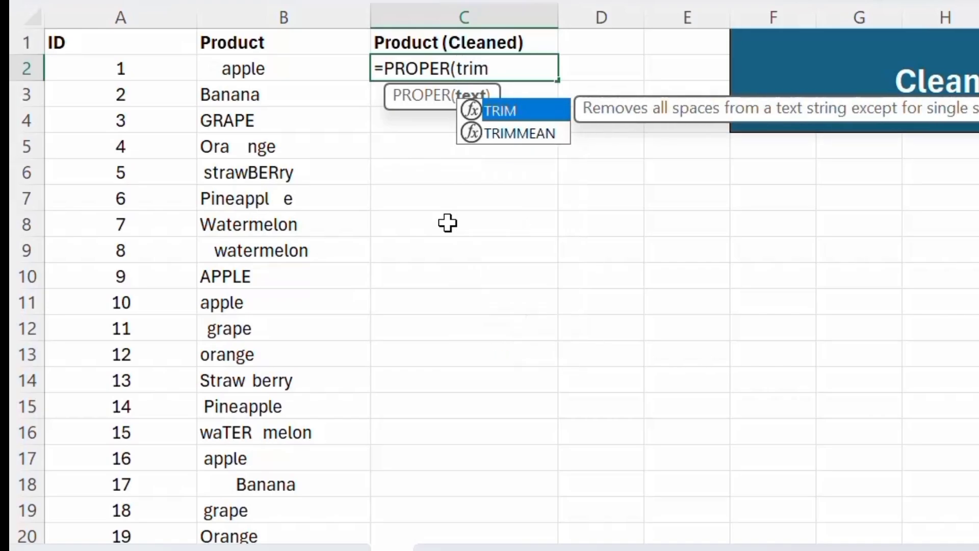
pyautogui.press('Tab')
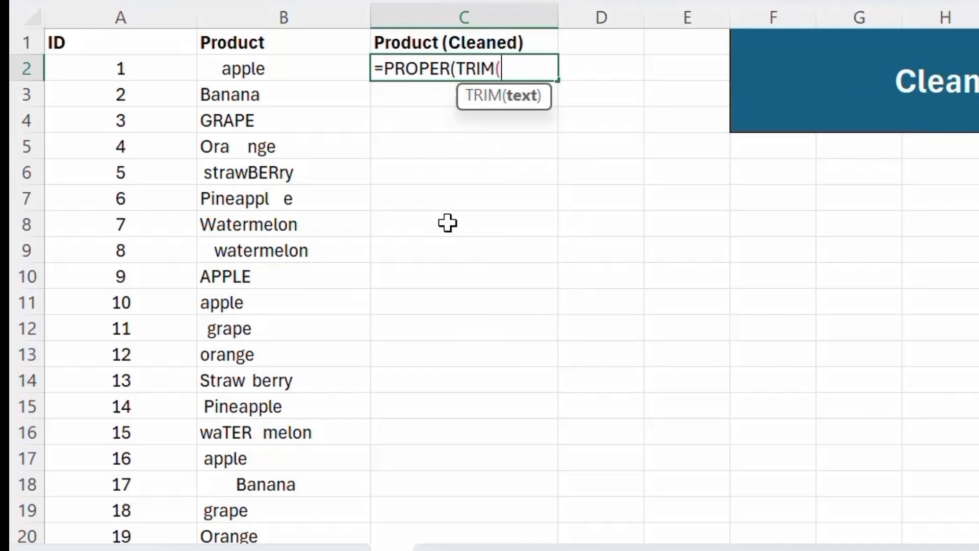
pyautogui.press('Left')
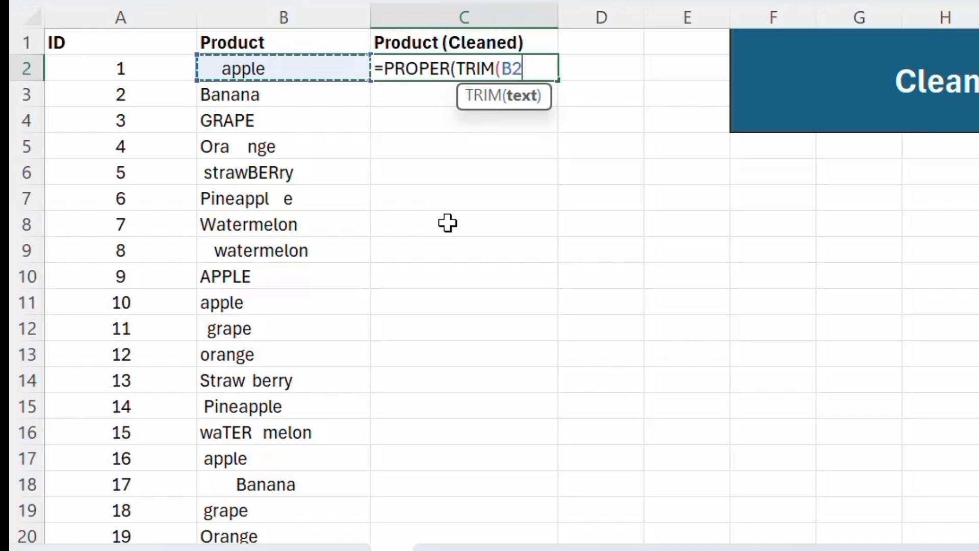
pyautogui.write('))')
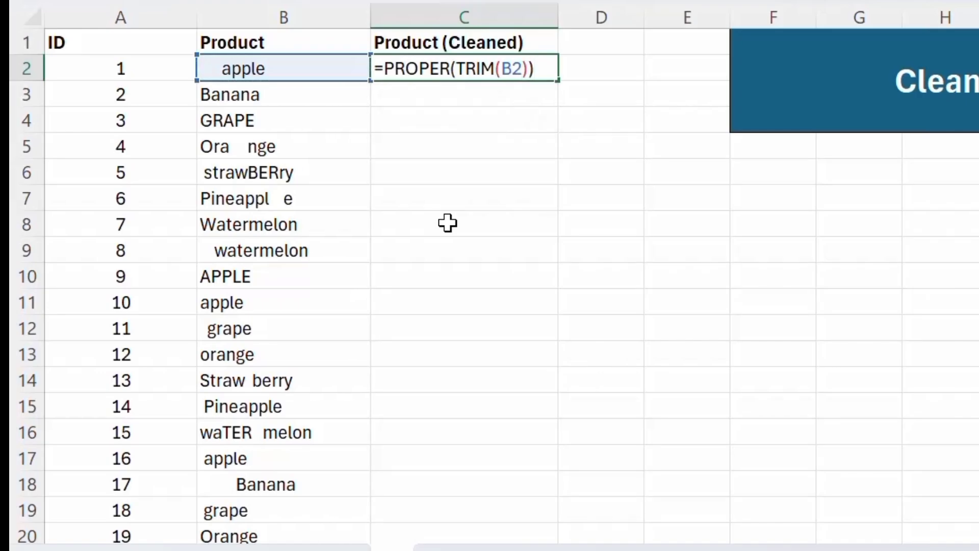
pyautogui.press('Return')
pyautogui.press('Up')
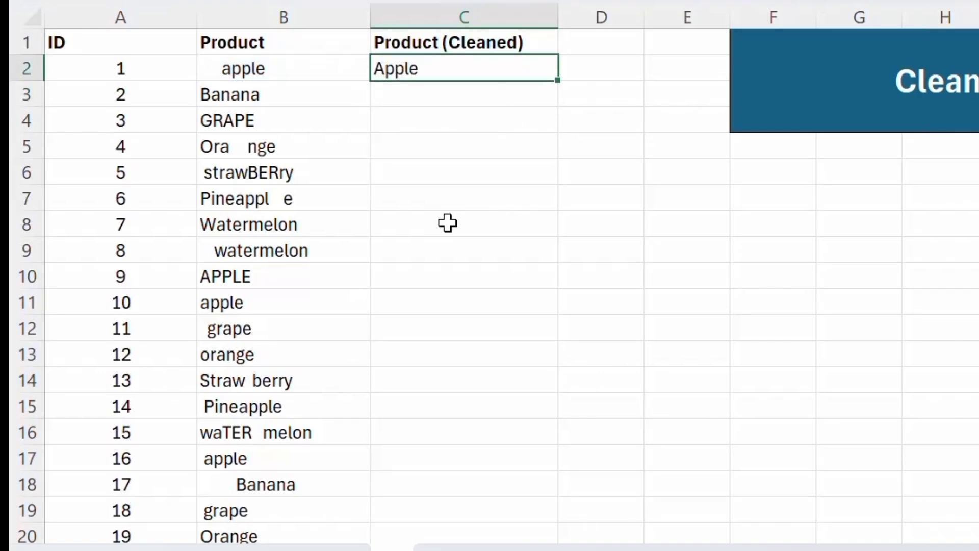
# Compare B2 with its cleaned version in C2, and fill the C2 formula down the Product (Cleaned) column.
pyautogui.click(239, 78)
pyautogui.click(415, 72)
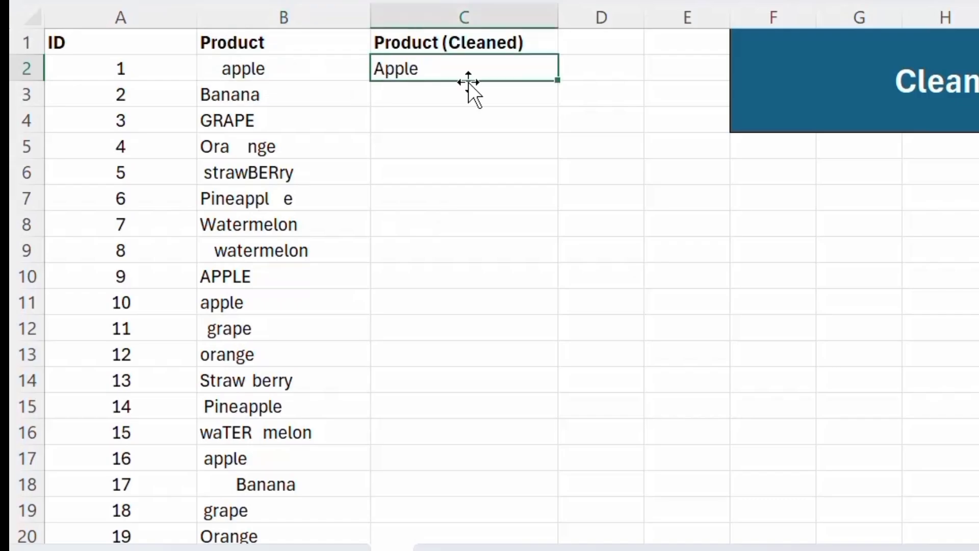
pyautogui.doubleClick(558, 83)
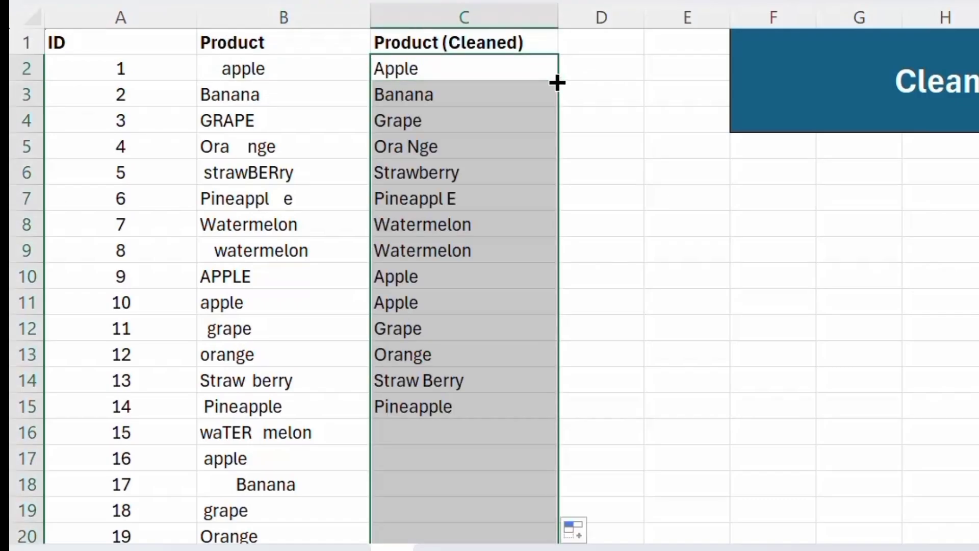
# Check the cleaned product names from C5 down to C13.
pyautogui.click(494, 135)
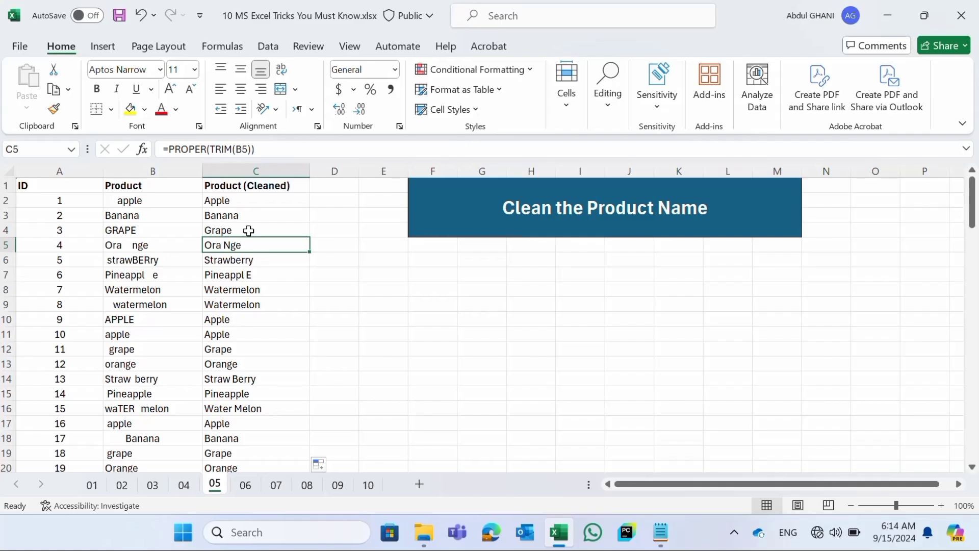
pyautogui.press('Down')
pyautogui.press('Down')
pyautogui.press('Down')
pyautogui.press('Down')
pyautogui.press('Down')
pyautogui.press('Down')
pyautogui.press('Down')
pyautogui.press('Down')
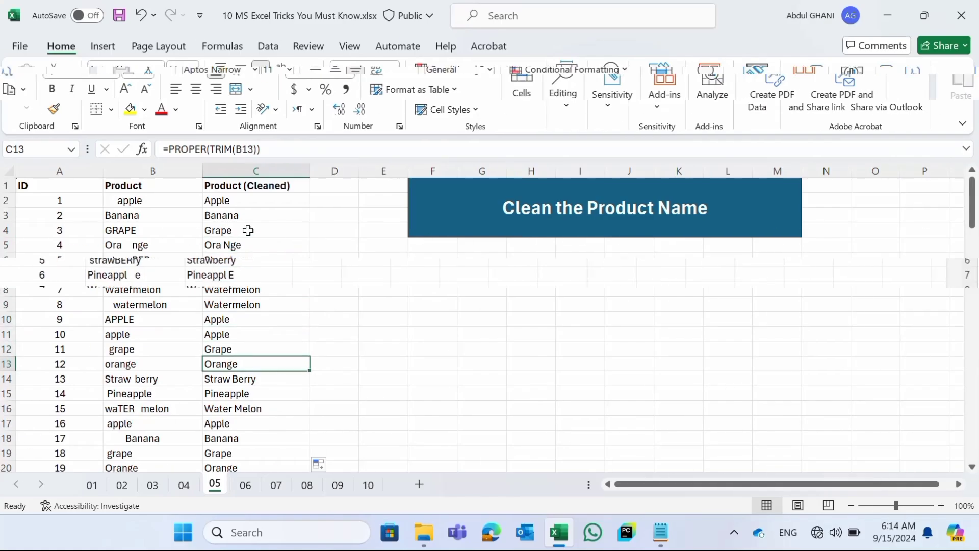
# Open sheet 06, review the first employee's Start, End and Holidays cells, and select the Working Days cell F2.
pyautogui.click(249, 486)
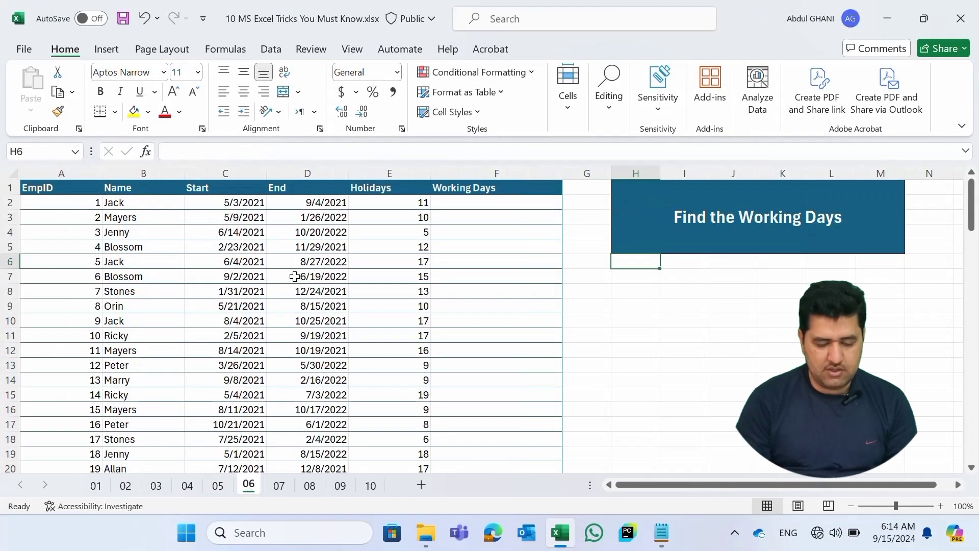
pyautogui.click(703, 229)
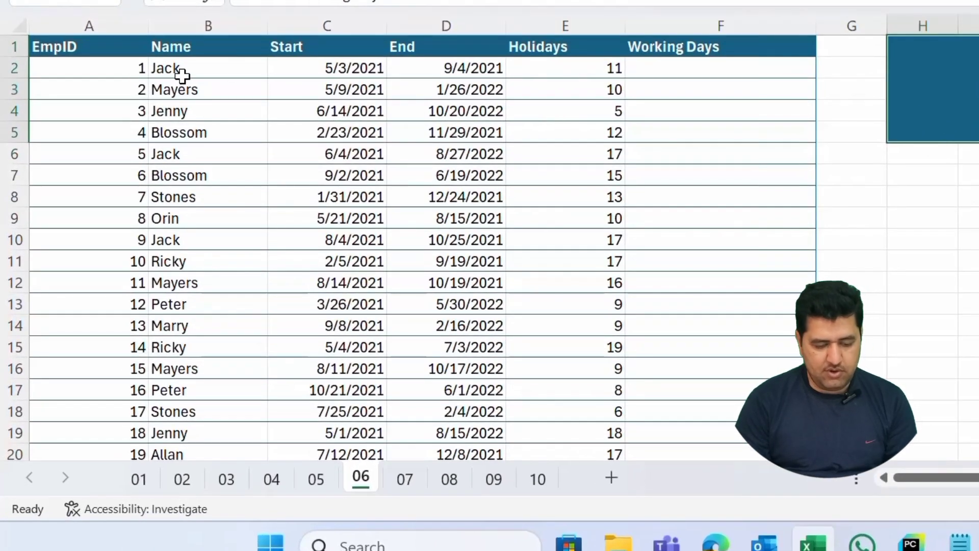
pyautogui.click(360, 69)
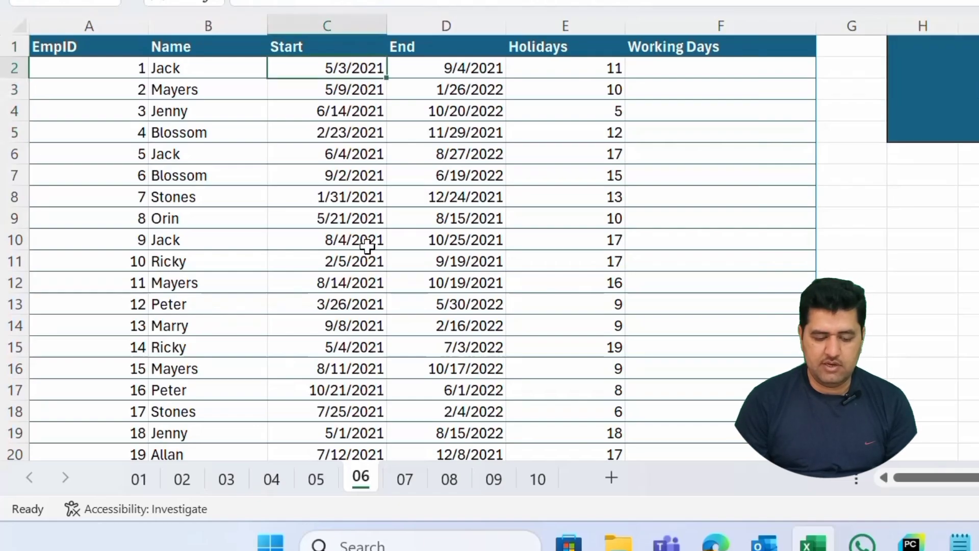
pyautogui.press('Right')
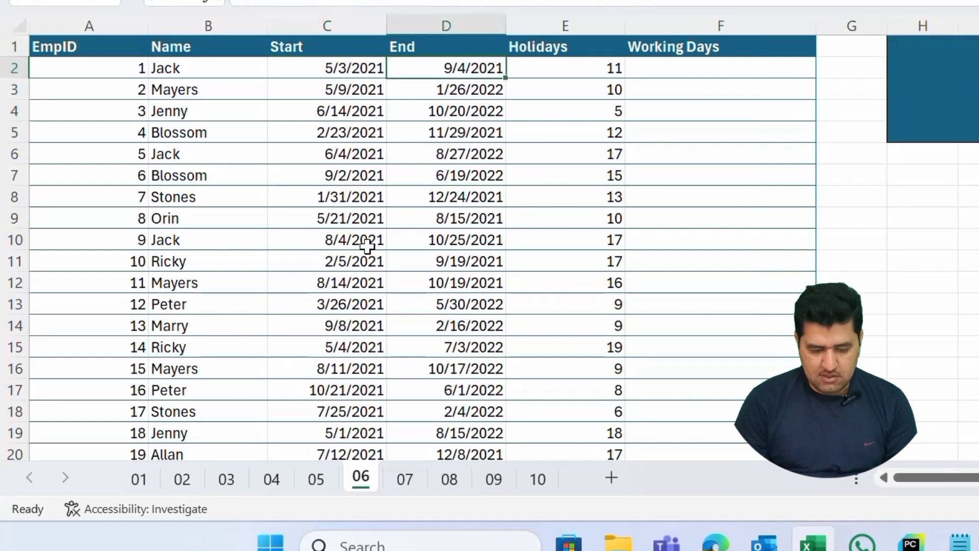
pyautogui.press('Right')
pyautogui.press('Right')
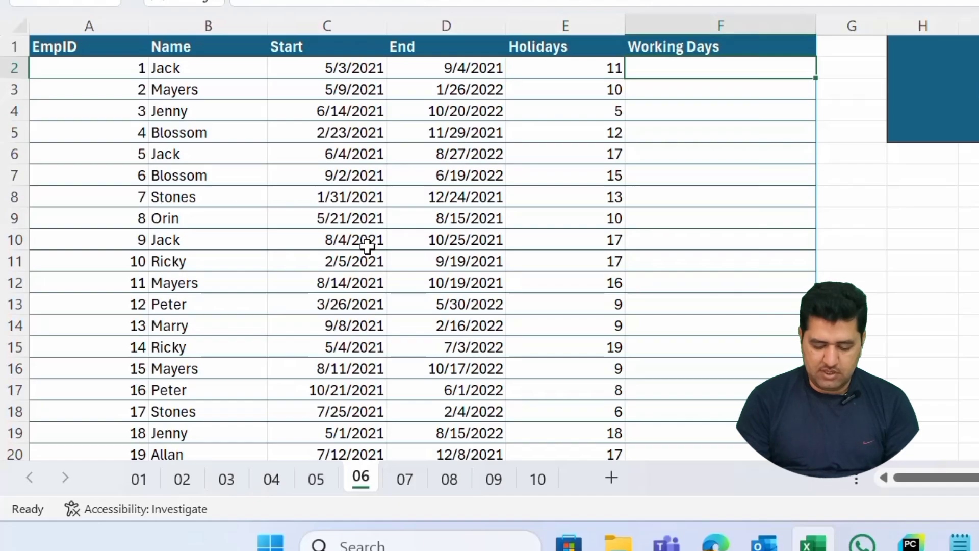
# Calculate the first employee's working days in F2 with =NETWORKDAYS(C2,D2,E2) and fill the formula down the Working Days column.
pyautogui.write('=net')
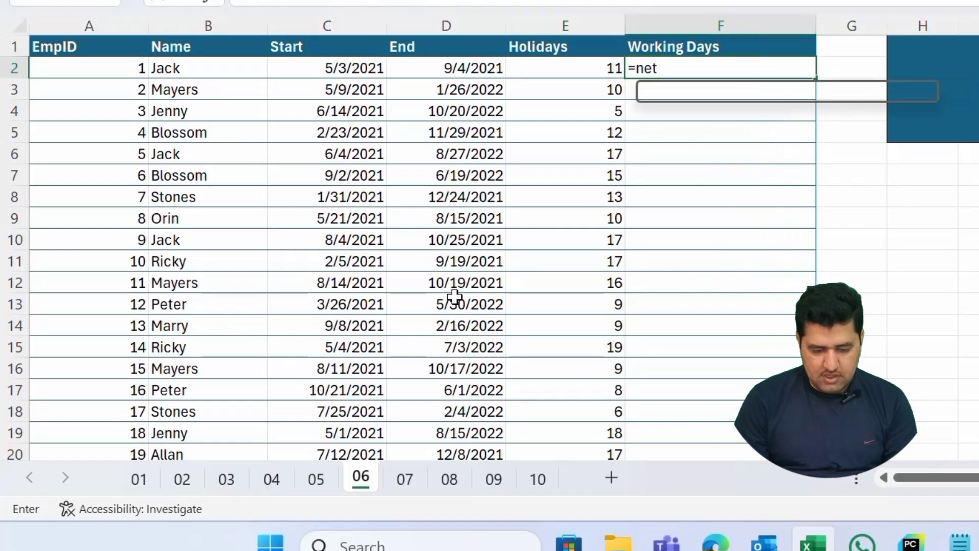
pyautogui.press('Tab')
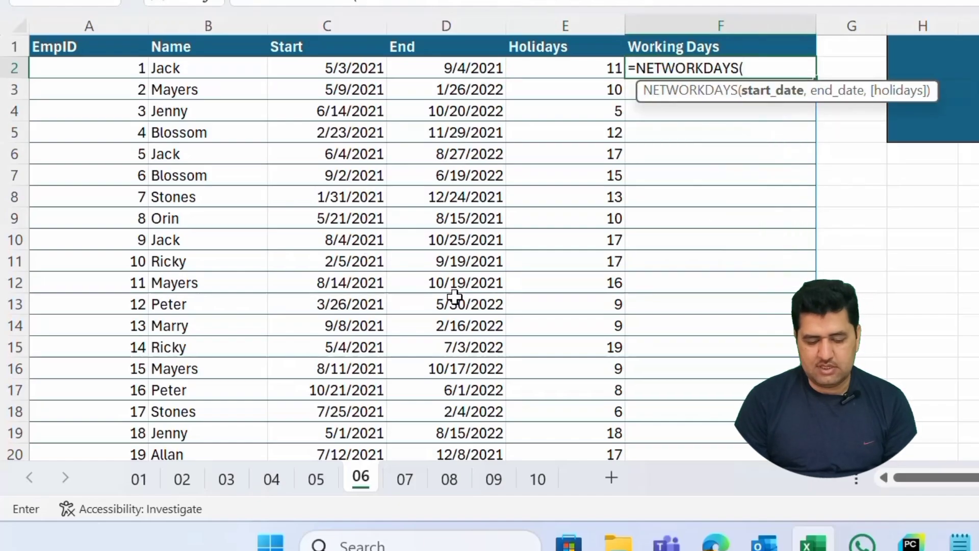
pyautogui.press('Left')
pyautogui.press('Left')
pyautogui.press('Left')
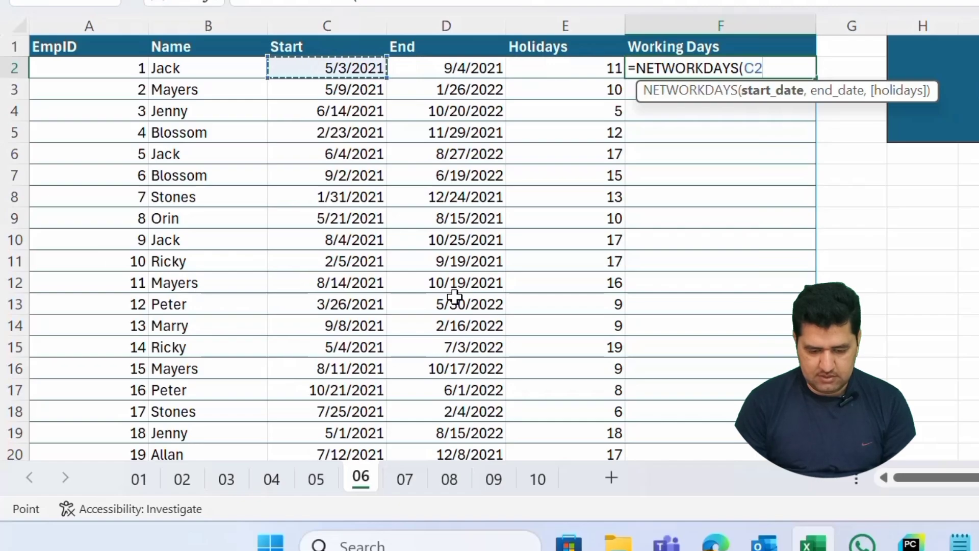
pyautogui.write(',')
pyautogui.press('Left')
pyautogui.press('Left')
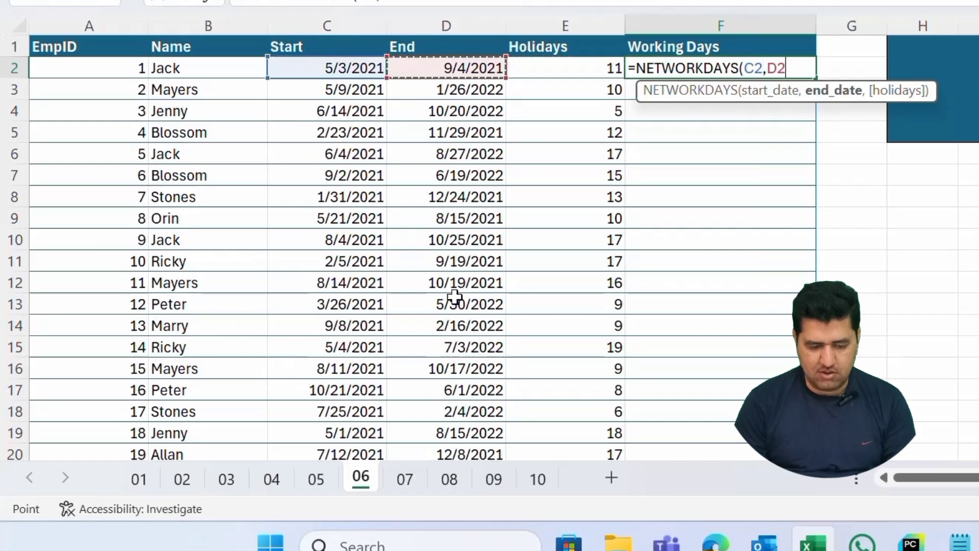
pyautogui.write(',')
pyautogui.press('Left')
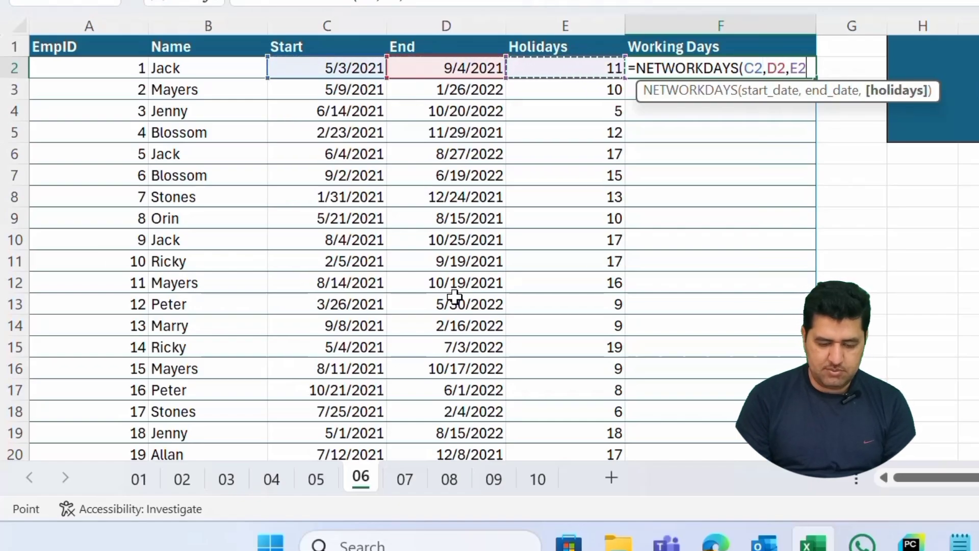
pyautogui.write(')')
pyautogui.press('Return')
pyautogui.press('Up')
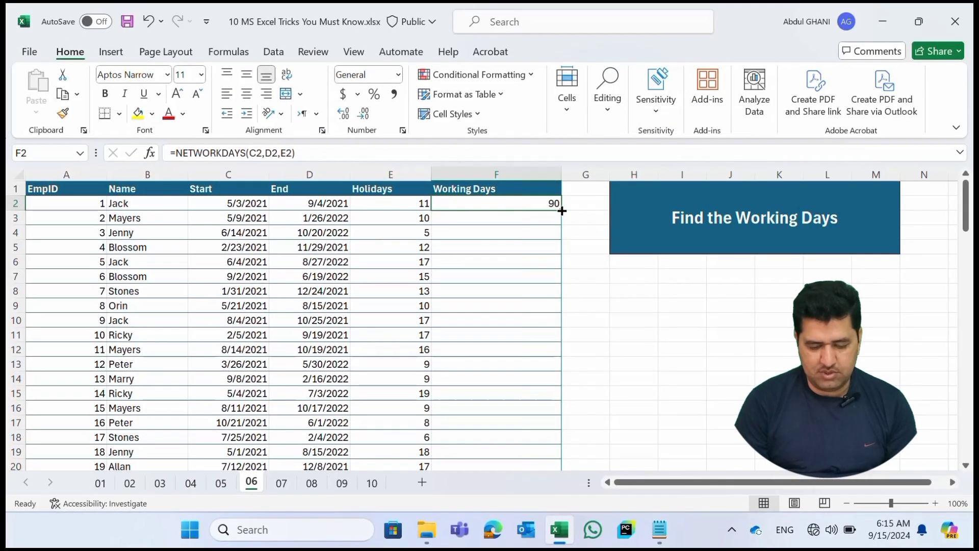
pyautogui.doubleClick(561, 211)
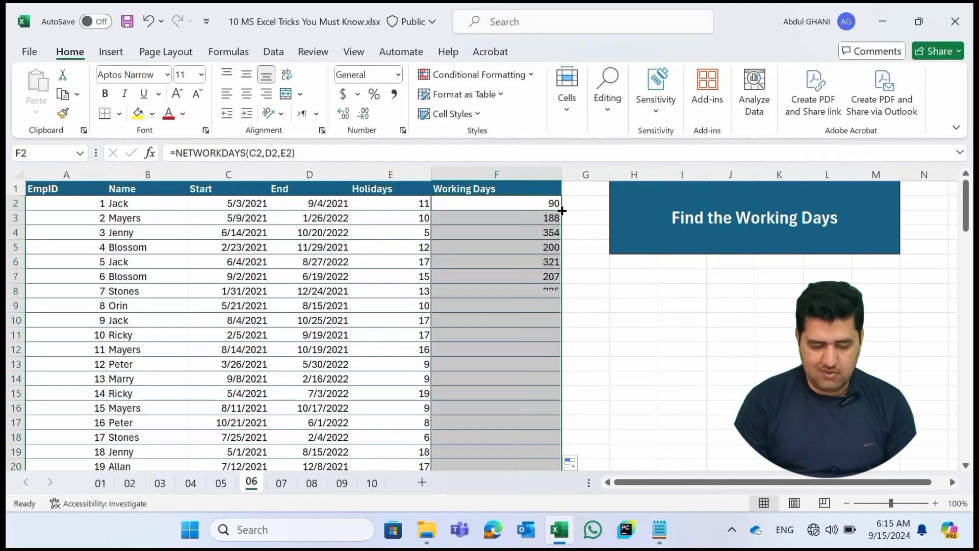
pyautogui.click(504, 302)
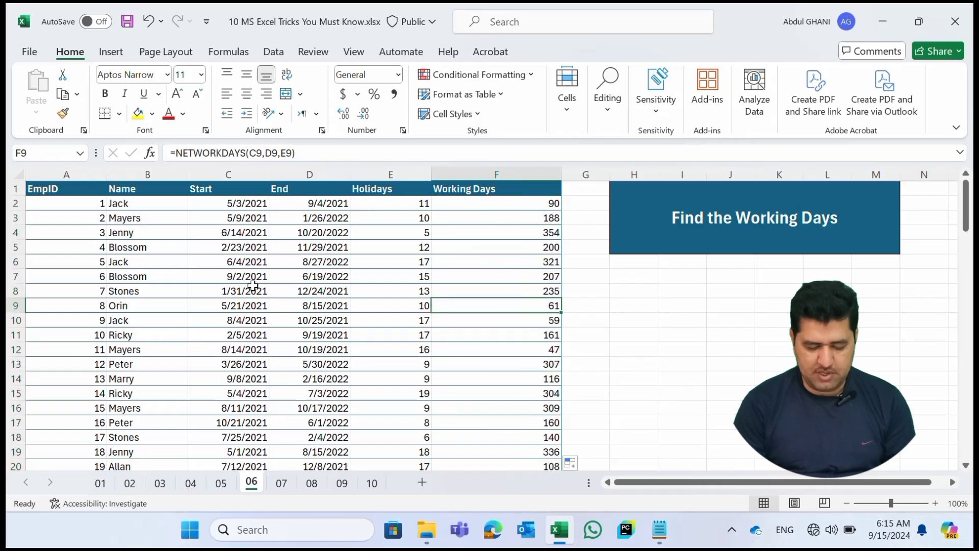
# Open sheet 07 and examine the table's layout: years down the first column, names across row 1, and values in B2:K5.
pyautogui.click(278, 487)
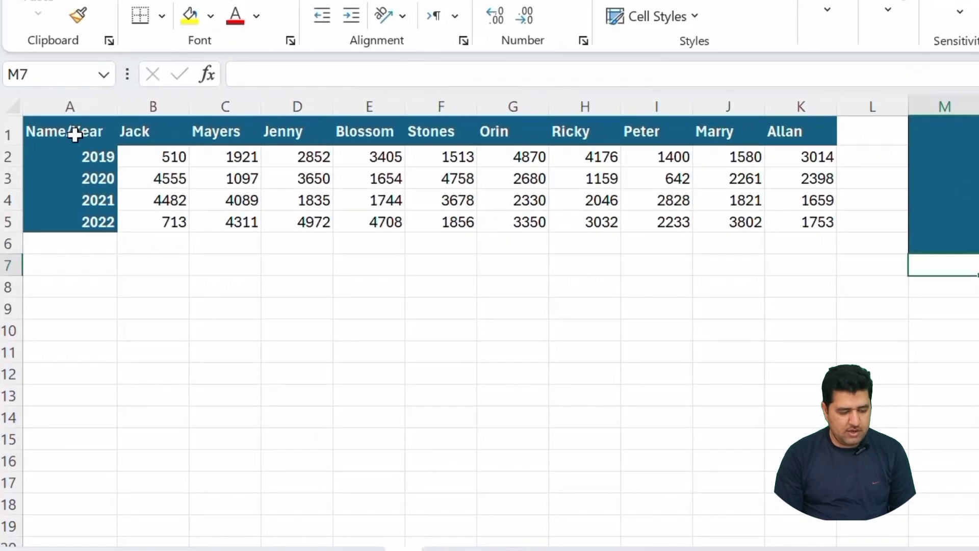
pyautogui.click(75, 134)
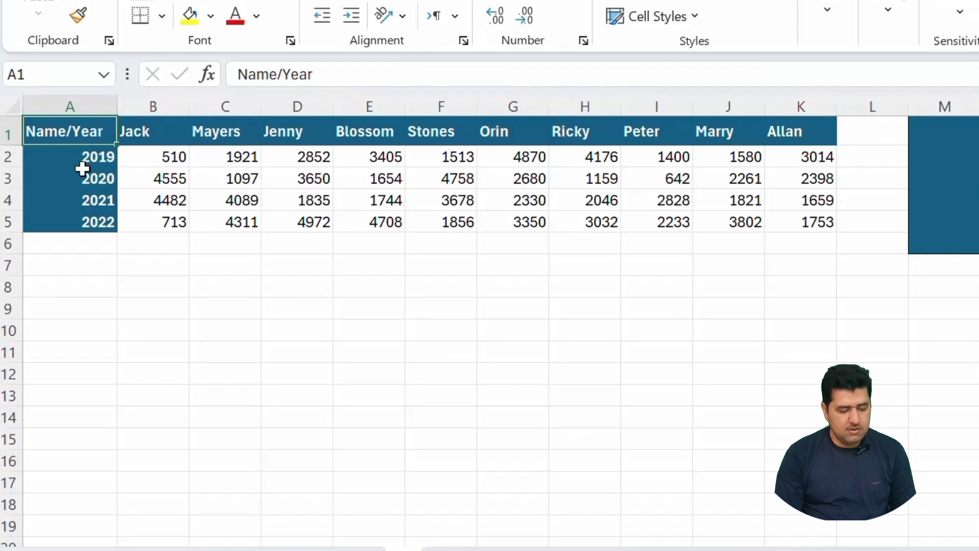
pyautogui.moveTo(86, 136); pyautogui.dragTo(97, 222)
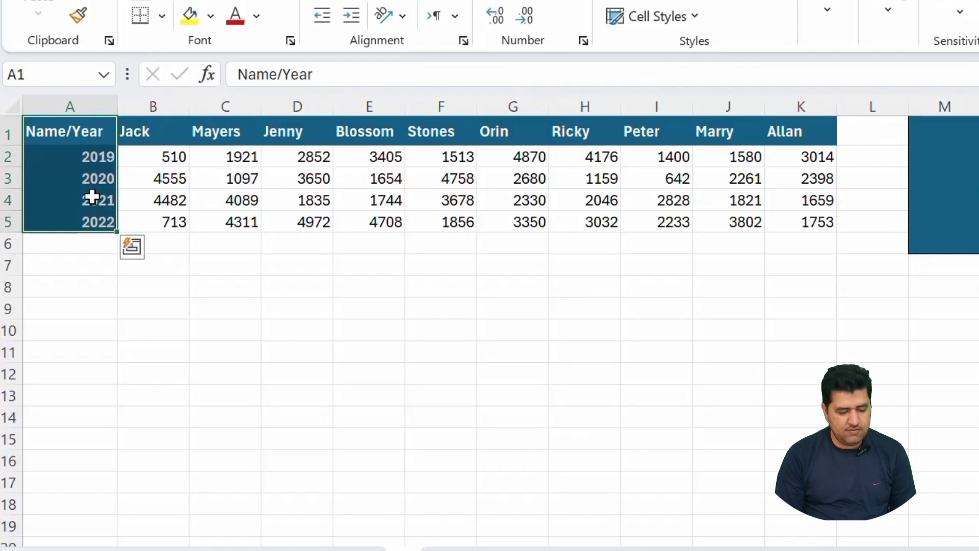
pyautogui.click(3, 127)
pyautogui.click(518, 127)
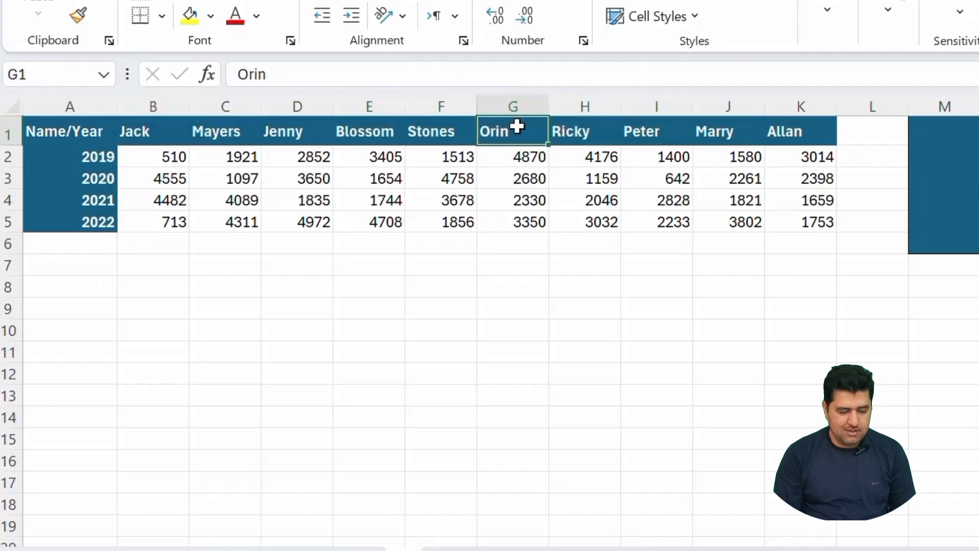
pyautogui.moveTo(169, 153); pyautogui.dragTo(785, 213)
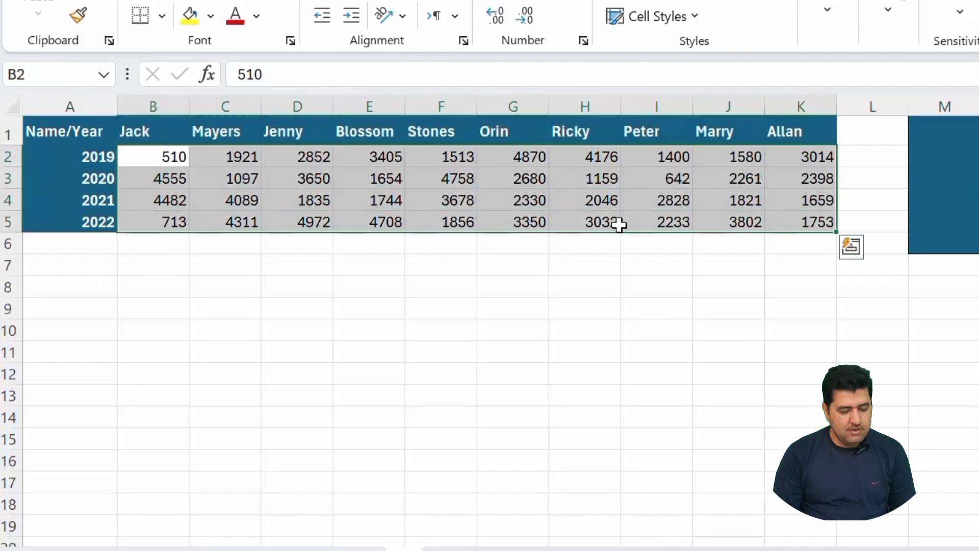
pyautogui.click(322, 193)
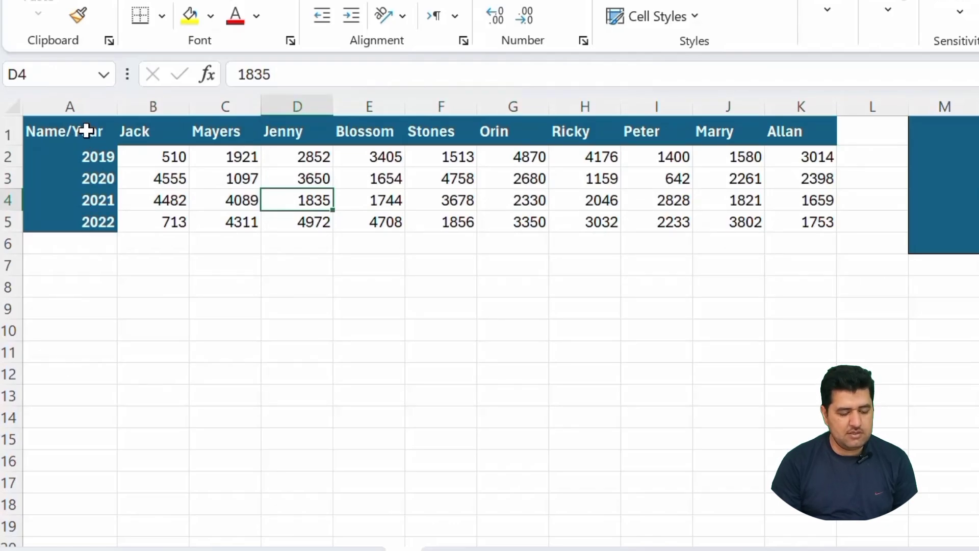
pyautogui.click(97, 192)
pyautogui.moveTo(167, 133); pyautogui.dragTo(495, 122)
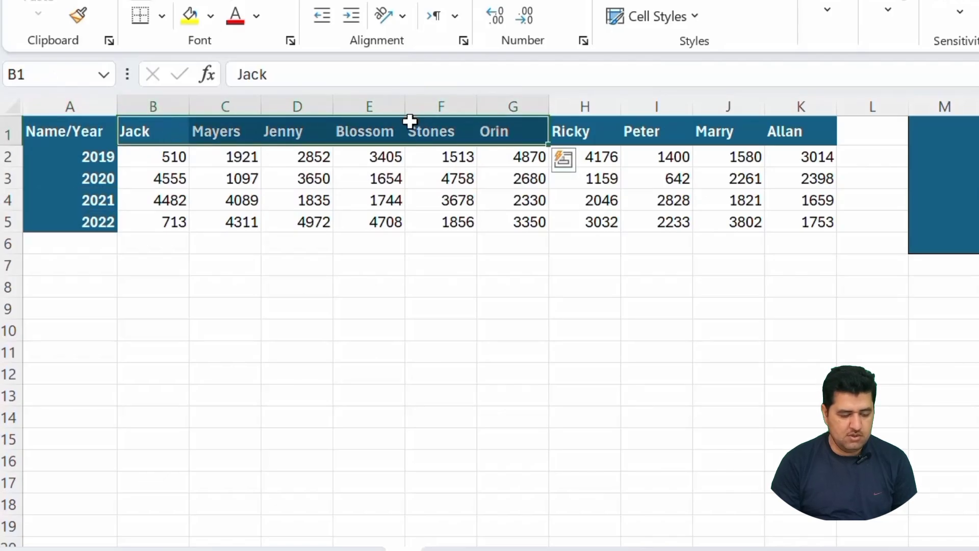
pyautogui.moveTo(79, 129); pyautogui.dragTo(77, 289)
pyautogui.click(70, 157)
# Copy the Name/Year table A1:K5 and paste it transposed starting at A7.
pyautogui.moveTo(78, 131); pyautogui.dragTo(793, 227)
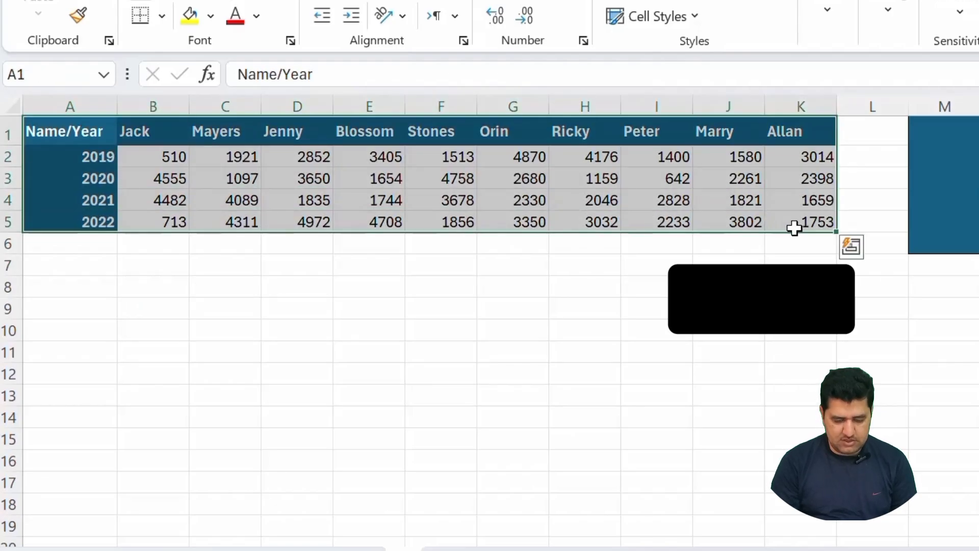
pyautogui.hotkey('ctrl', 'c')
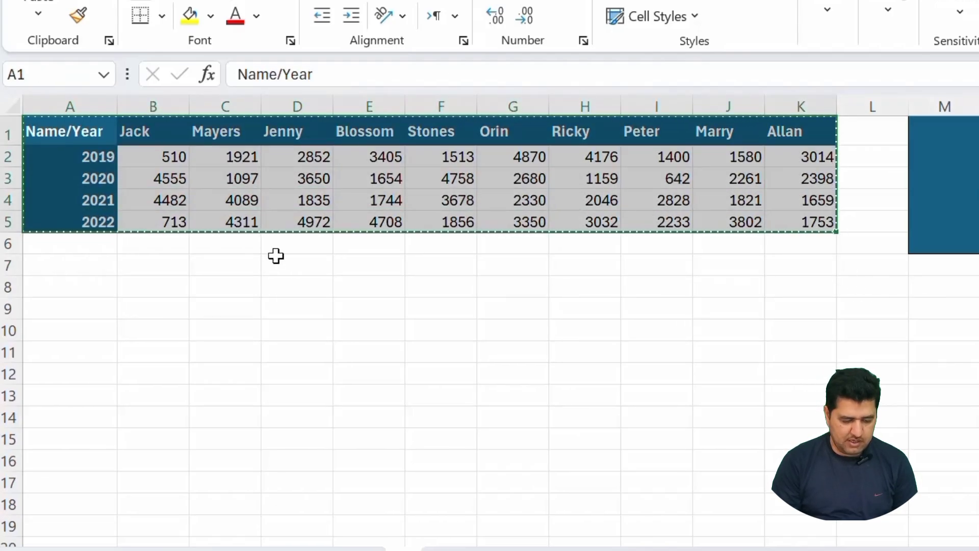
pyautogui.click(51, 270)
pyautogui.rightClick(51, 271)
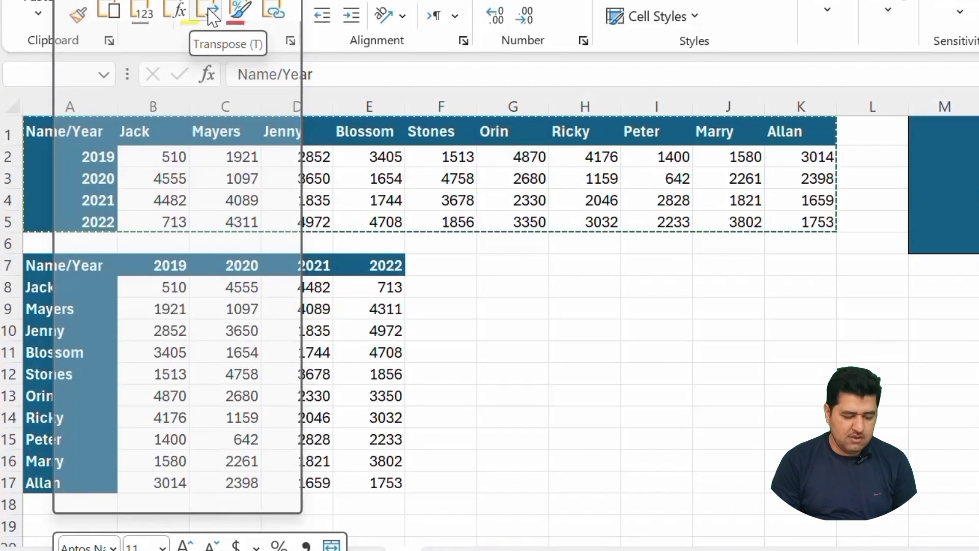
pyautogui.click(213, 21)
pyautogui.click(168, 369)
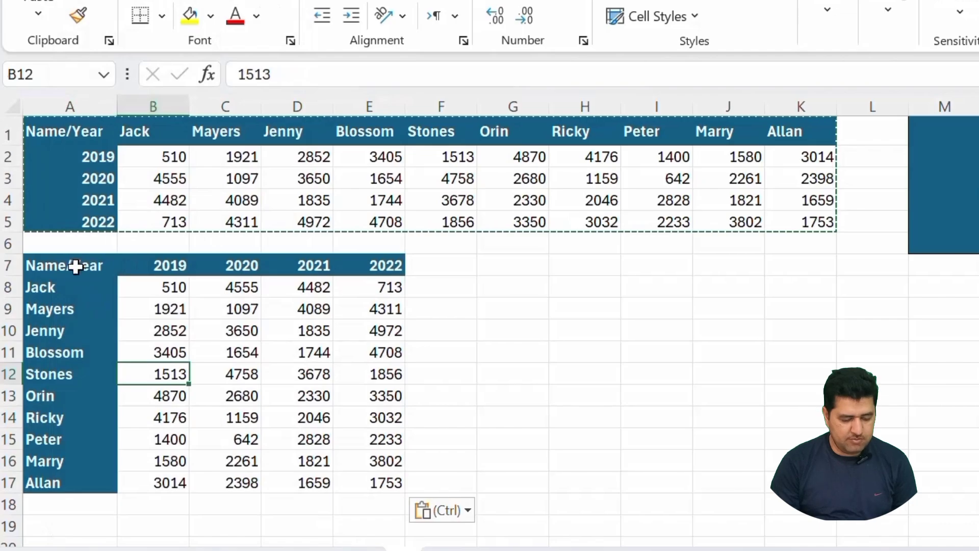
# Review the transposed table's names down column A and years across row 7.
pyautogui.moveTo(77, 265); pyautogui.dragTo(70, 479)
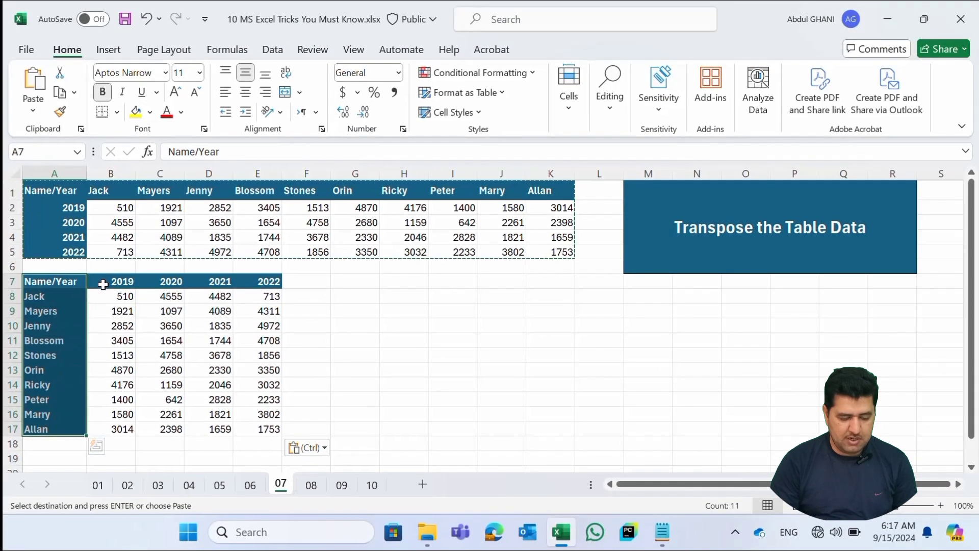
pyautogui.moveTo(122, 264); pyautogui.dragTo(339, 268)
pyautogui.moveTo(237, 283); pyautogui.dragTo(267, 281)
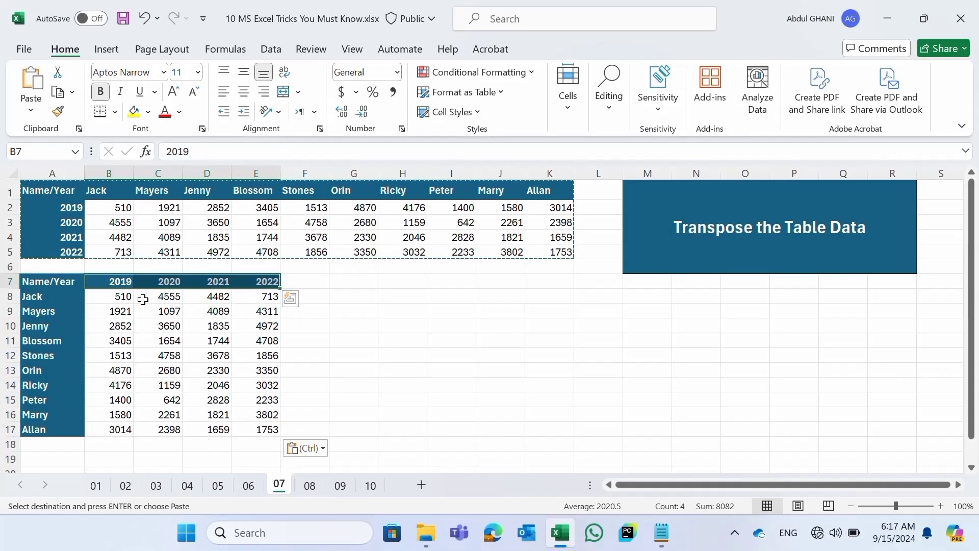
# Open sheet 08 and use AutoSum on B2:L6 to fill the Total row and Total column.
pyautogui.hotkey('ctrl', 'pagedown')
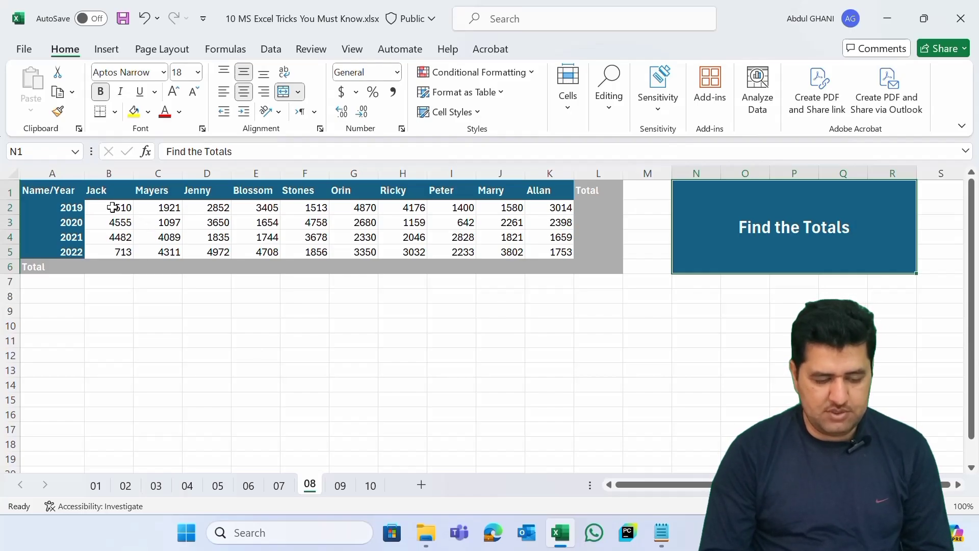
pyautogui.moveTo(113, 207); pyautogui.dragTo(595, 265)
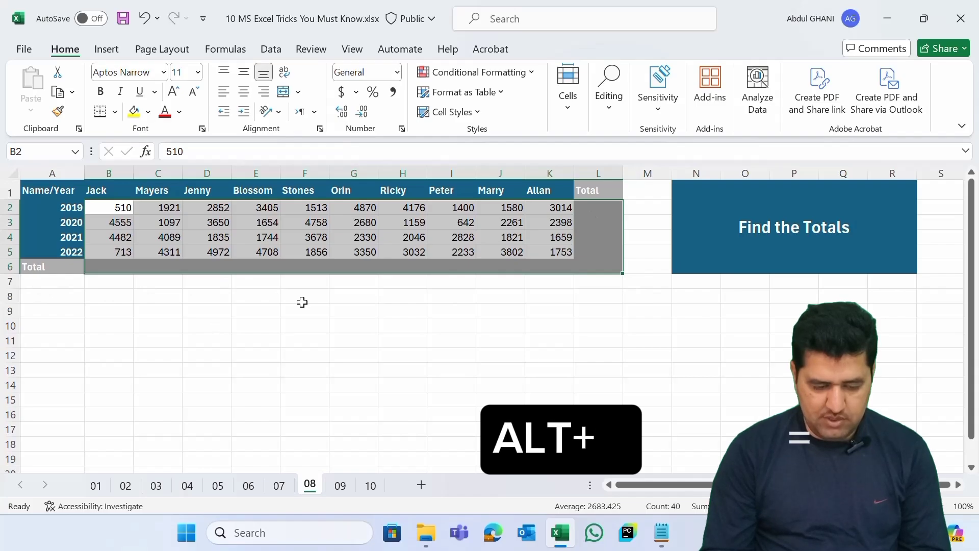
pyautogui.hotkey('alt', '=')
pyautogui.click(532, 246)
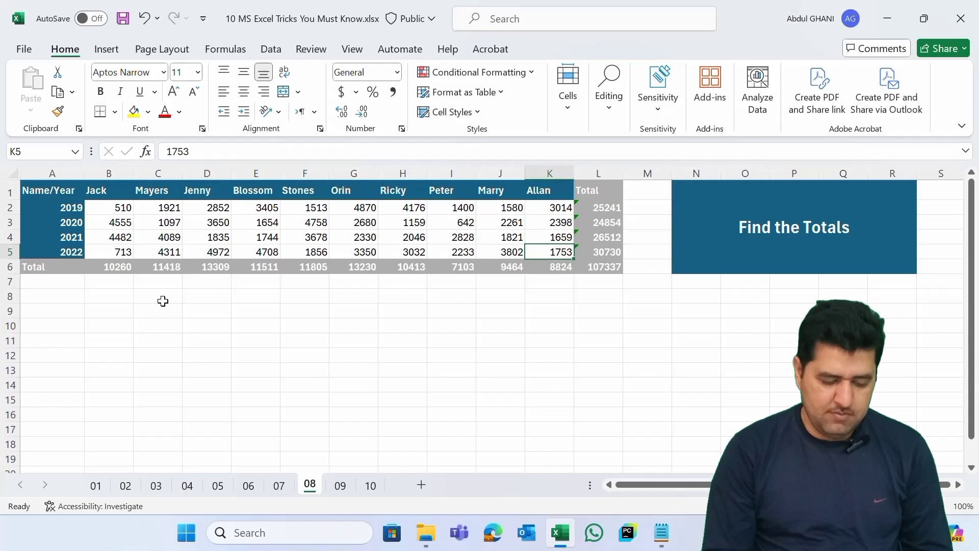
# Open sheet 09 and select the Search cell J2.
pyautogui.click(340, 487)
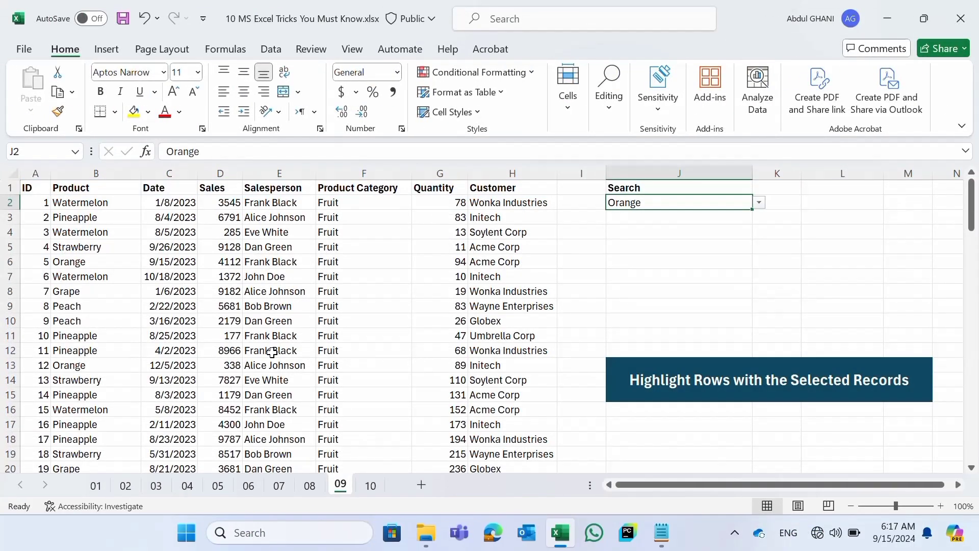
pyautogui.click(649, 383)
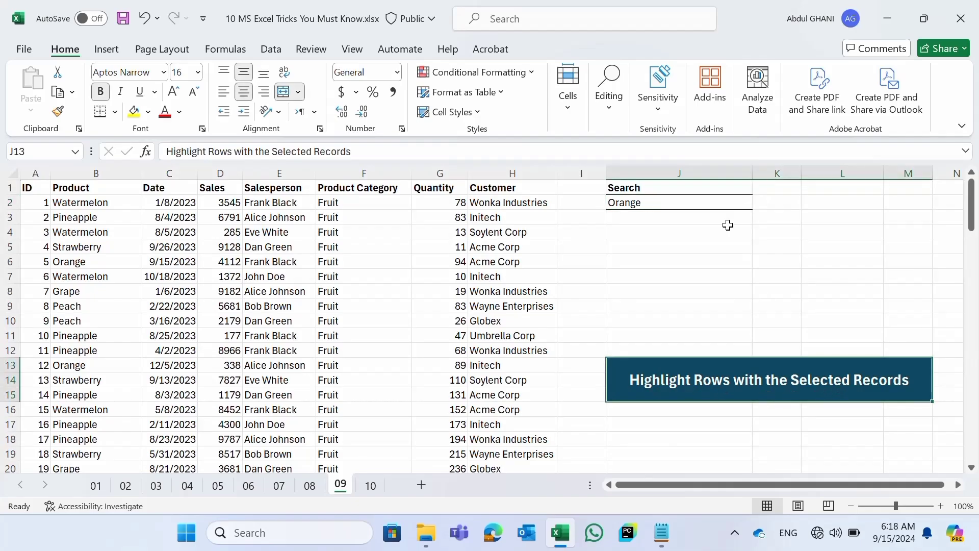
pyautogui.click(685, 203)
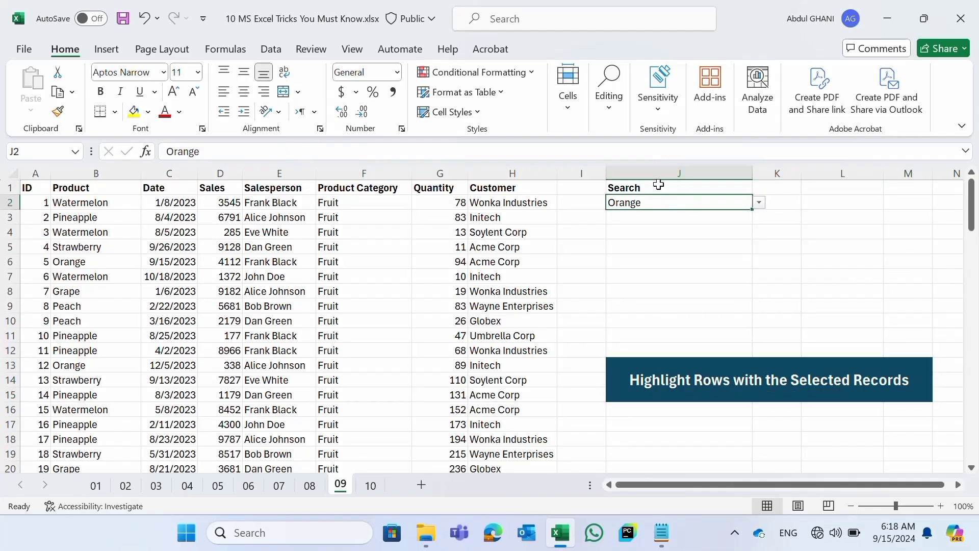
# Switch the Search value in J2 to Pineapple and back to Orange, and locate the Orange records in rows 6 and 13.
pyautogui.click(759, 204)
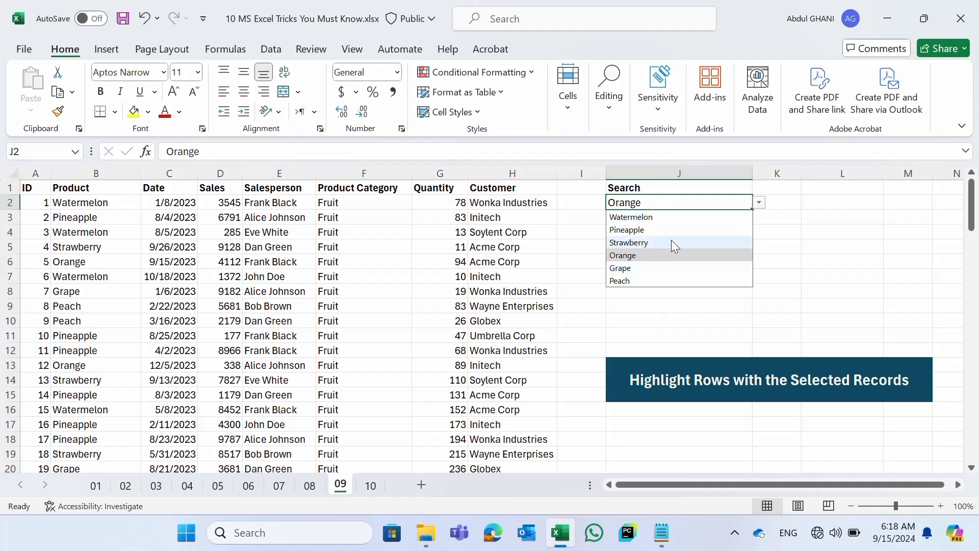
pyautogui.click(680, 230)
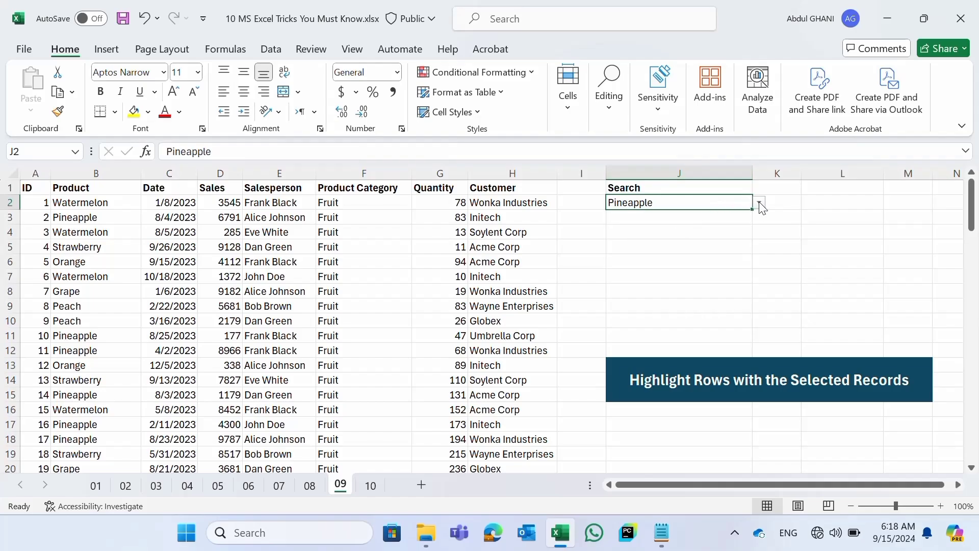
pyautogui.click(759, 203)
pyautogui.click(674, 259)
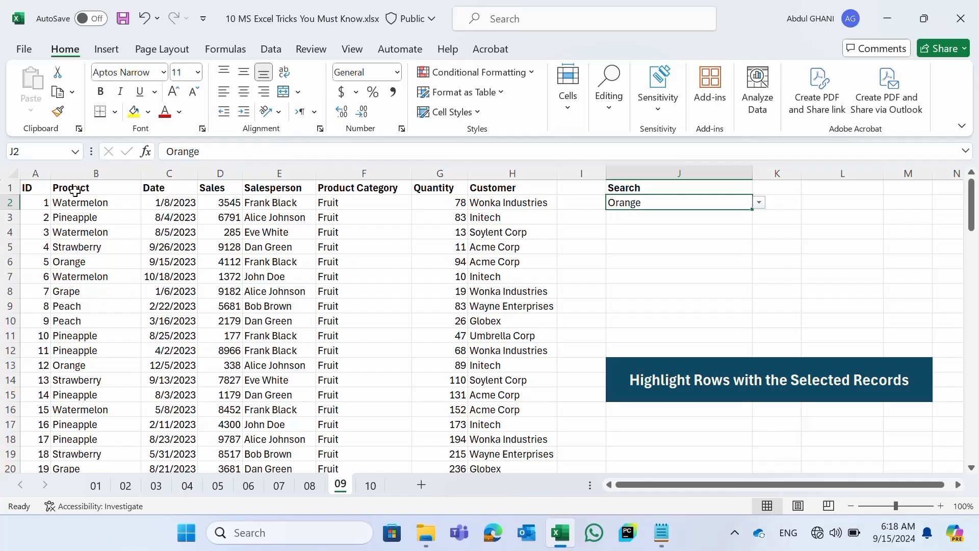
pyautogui.click(14, 263)
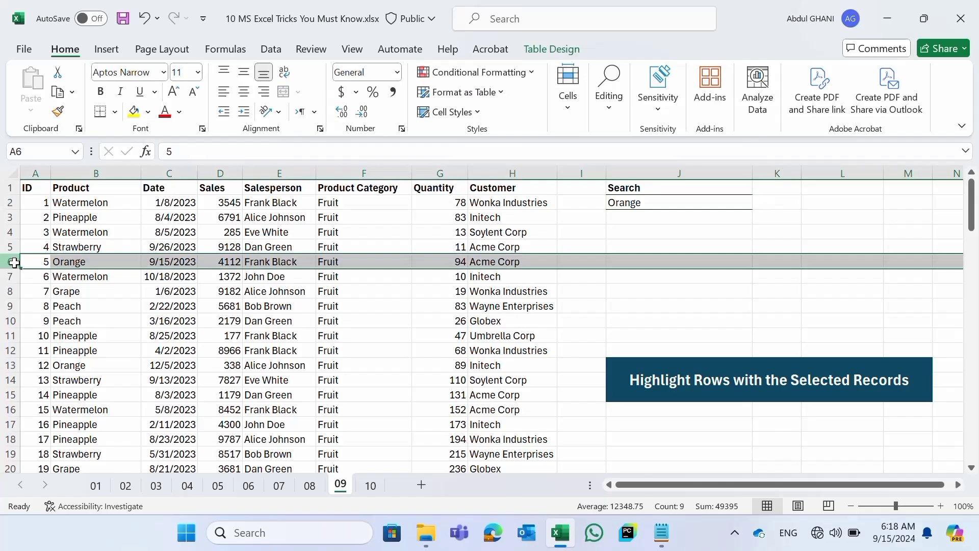
pyautogui.click(35, 364)
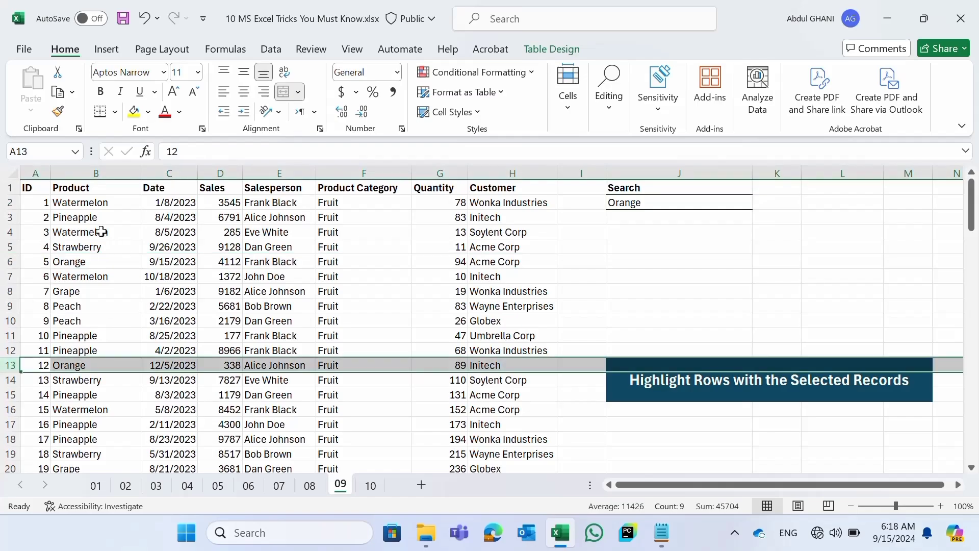
# Start a new conditional formatting rule for the records in A2:H101 that uses a formula to determine which cells to format.
pyautogui.click(38, 203)
pyautogui.moveTo(38, 203); pyautogui.dragTo(491, 203)
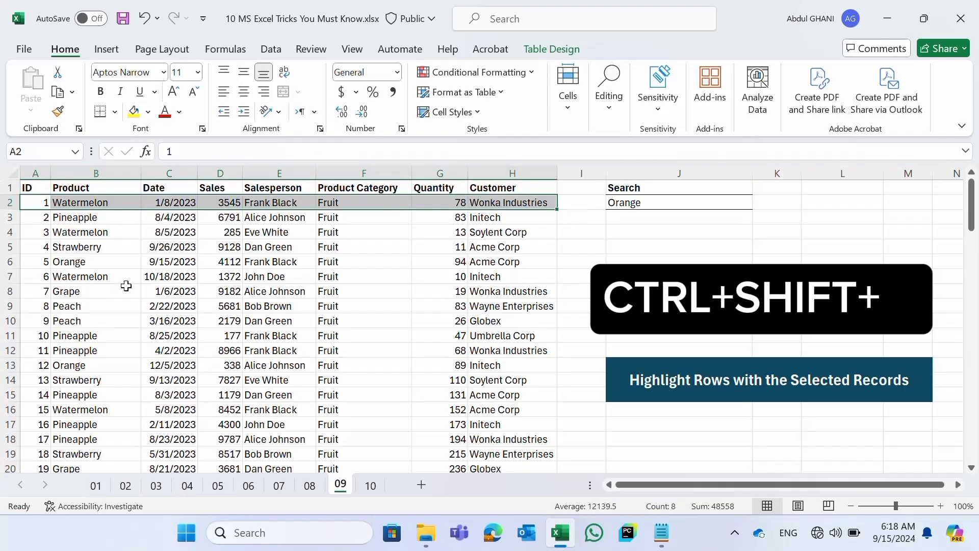
pyautogui.hotkey('ctrl', 'shift', 'Down')
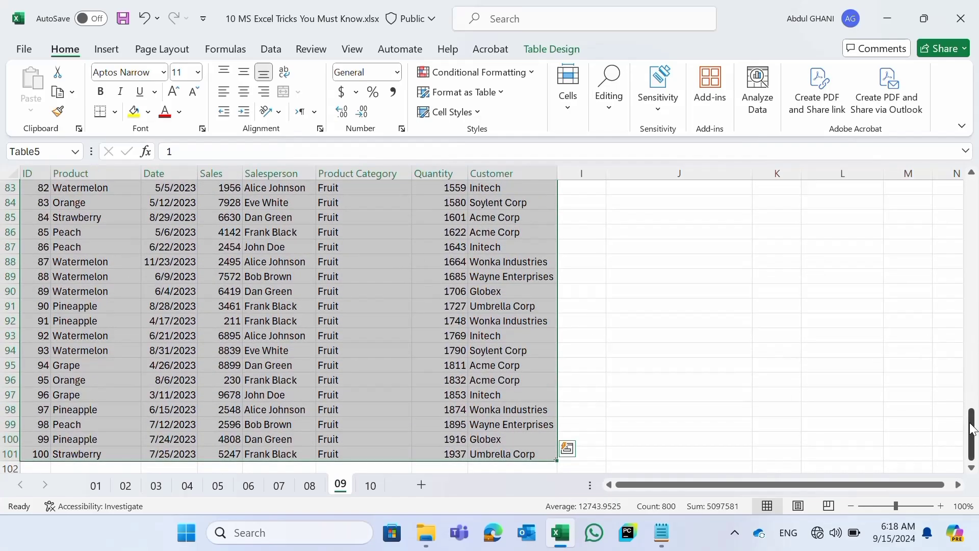
pyautogui.moveTo(972, 431); pyautogui.dragTo(973, 191)
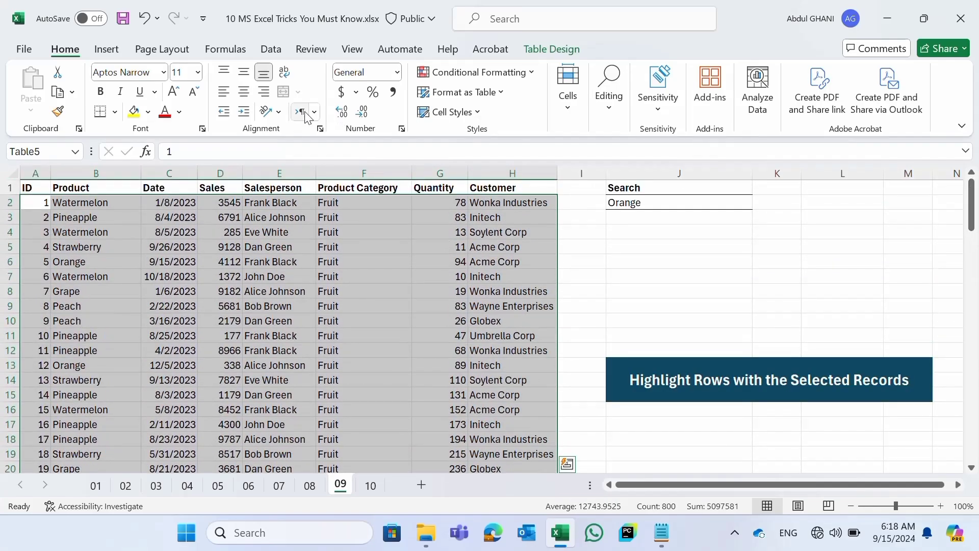
pyautogui.click(515, 75)
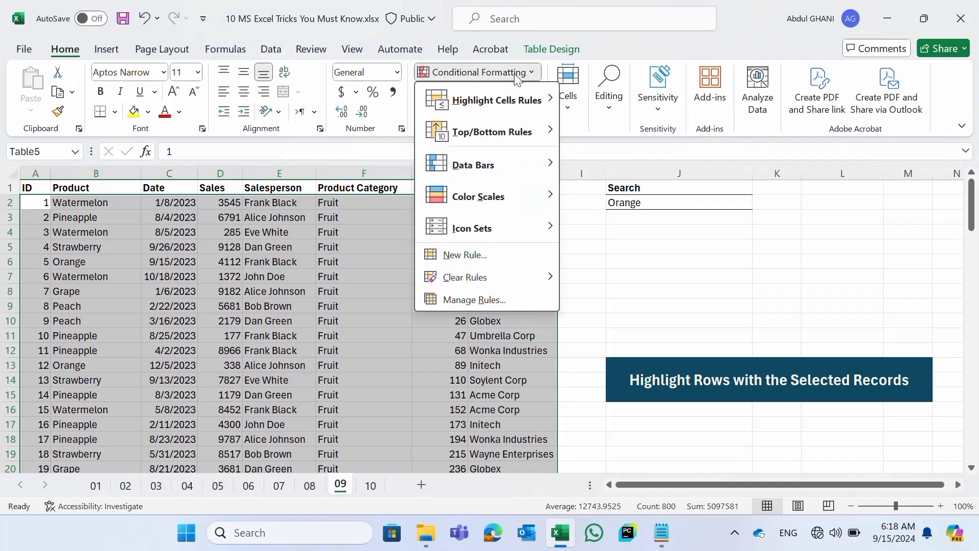
pyautogui.click(484, 255)
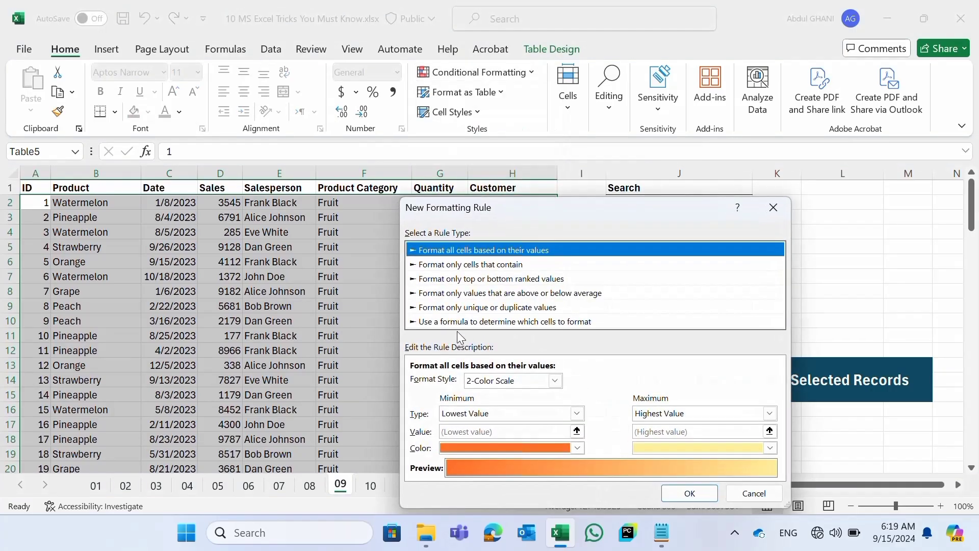
pyautogui.click(457, 322)
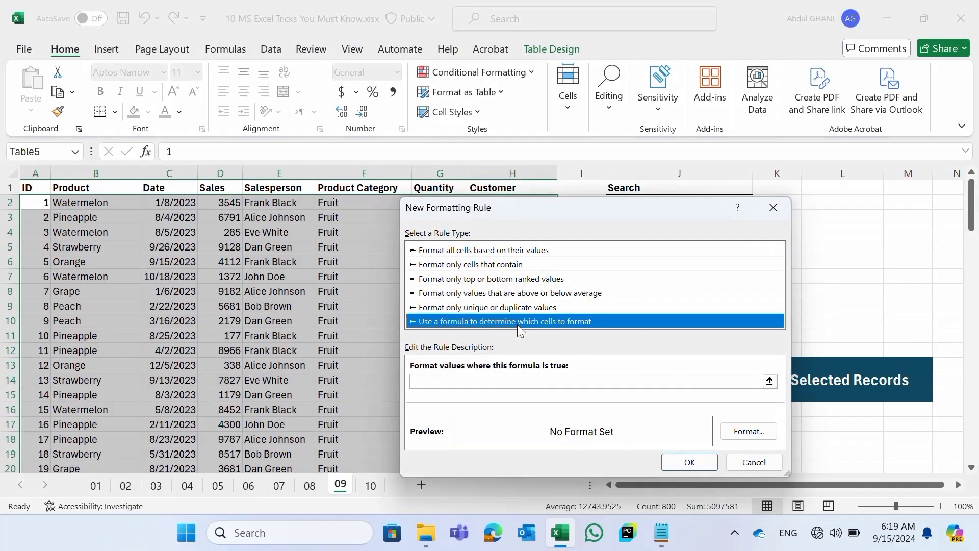
# Enter the rule formula =$J$2=$B2 to compare the Search cell with each row's Product.
pyautogui.click(438, 386)
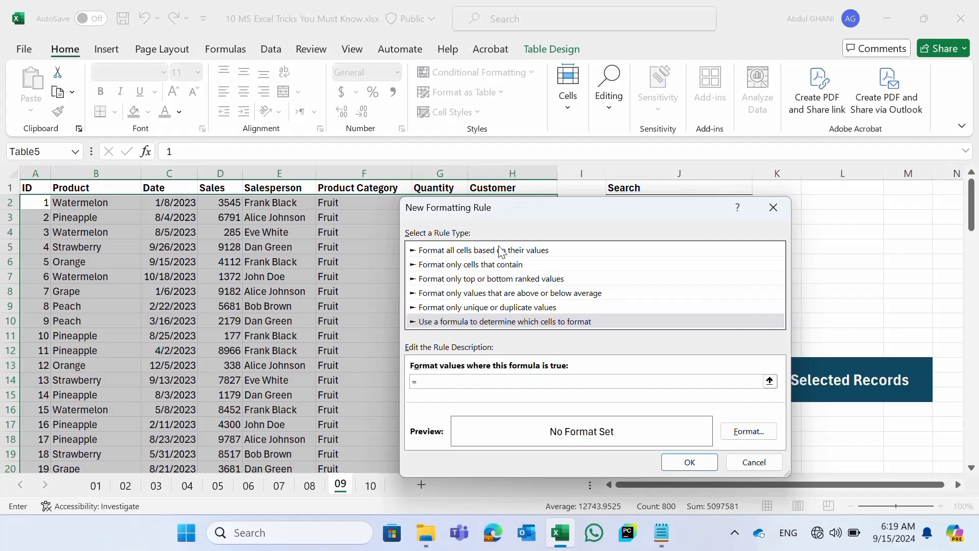
pyautogui.moveTo(491, 207); pyautogui.dragTo(503, 232)
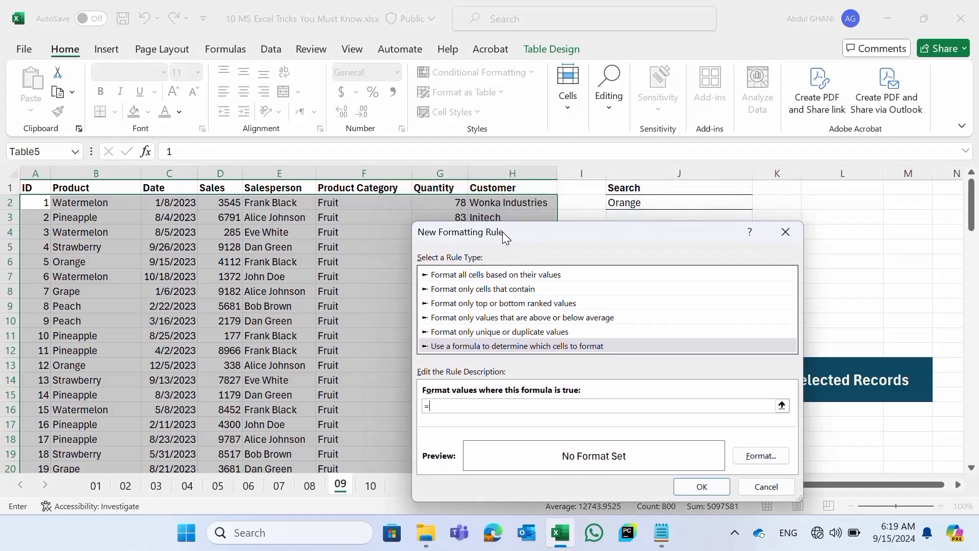
pyautogui.click(661, 202)
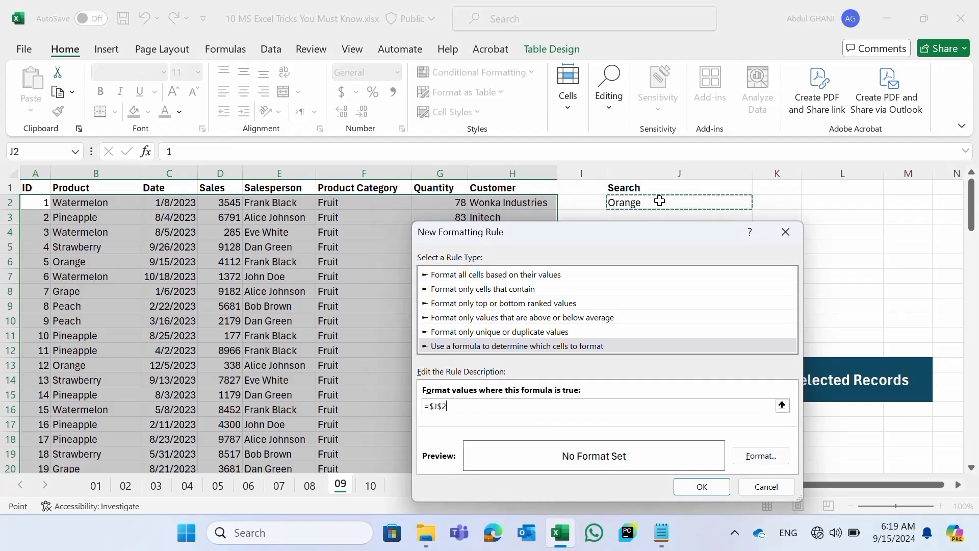
pyautogui.write('=')
pyautogui.click(108, 204)
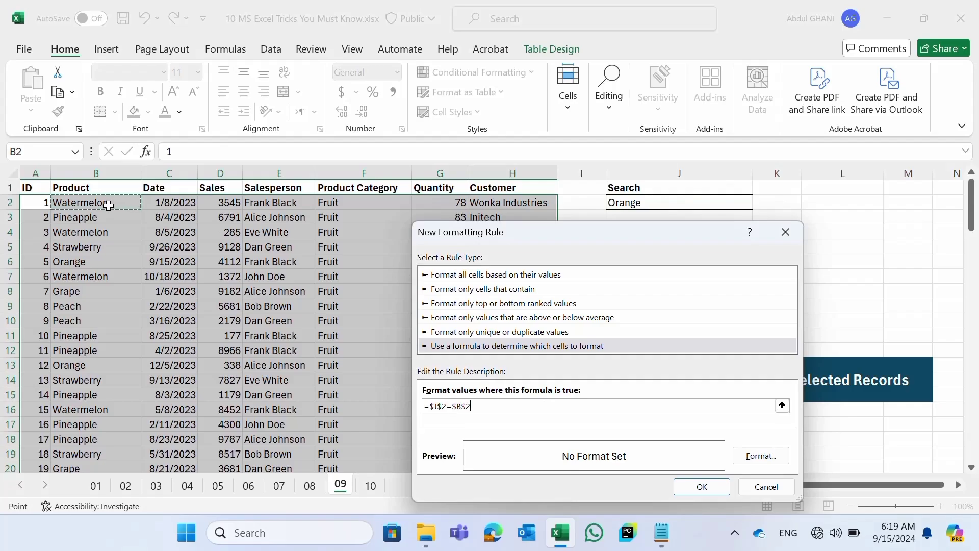
pyautogui.click(473, 407)
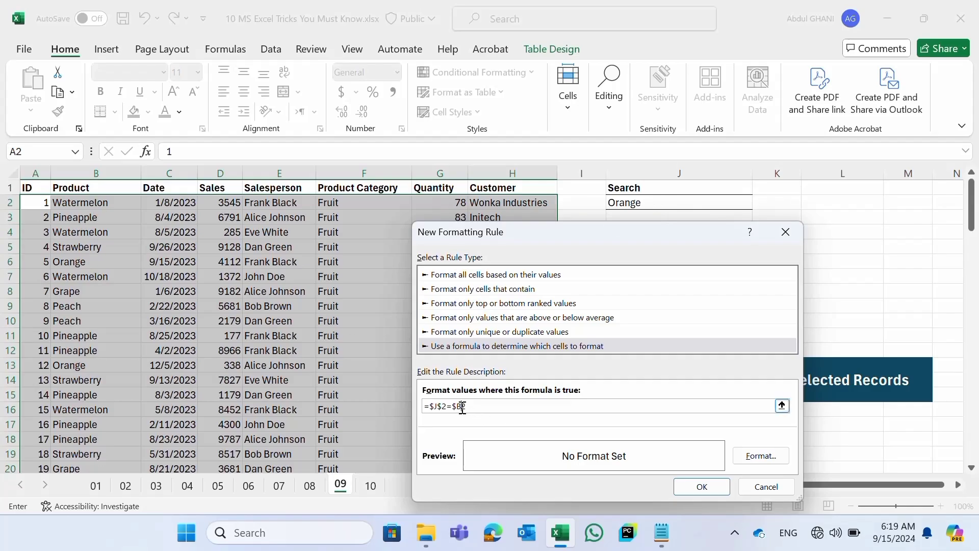
# Choose a blue background fill for the rule's format.
pyautogui.click(761, 457)
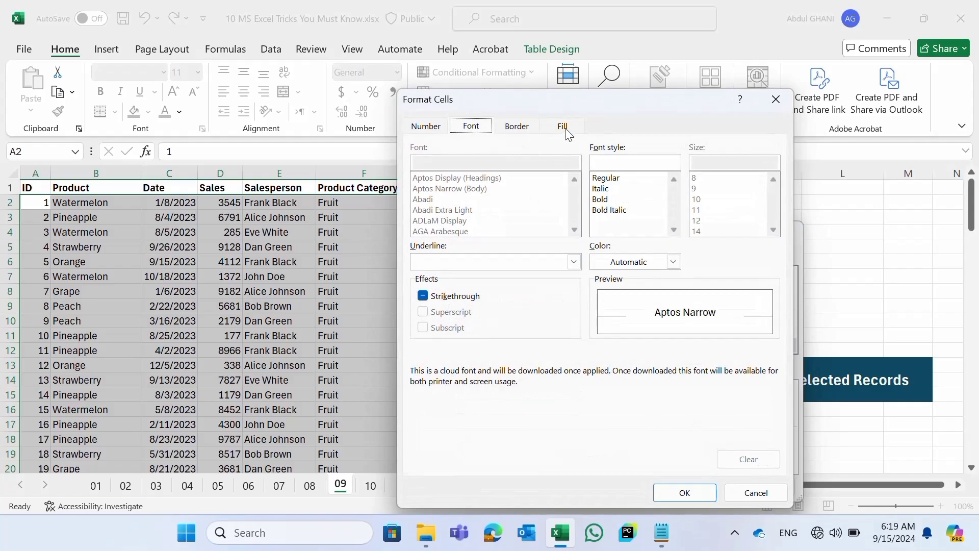
pyautogui.click(568, 132)
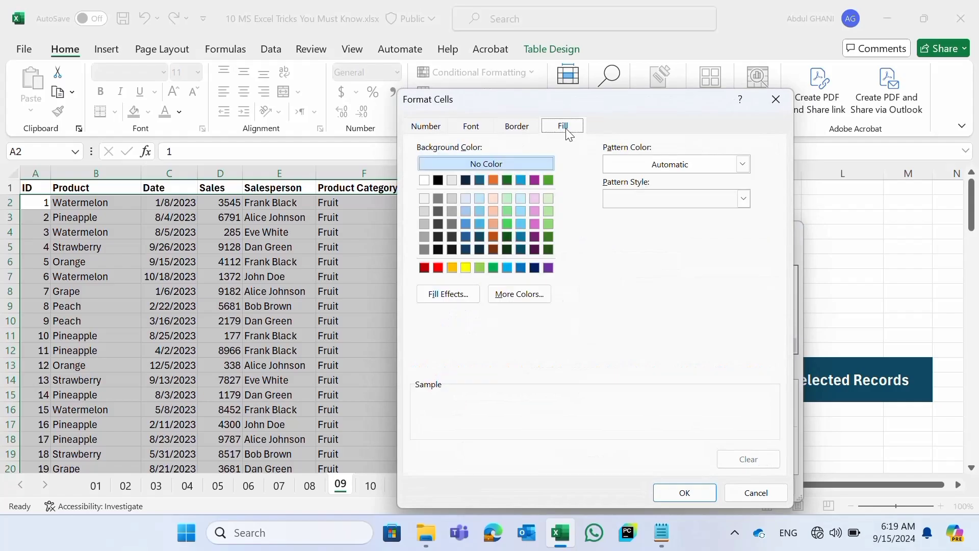
pyautogui.click(465, 237)
# Set the rule's font to bold white and apply the new formatting rule to the records.
pyautogui.click(470, 131)
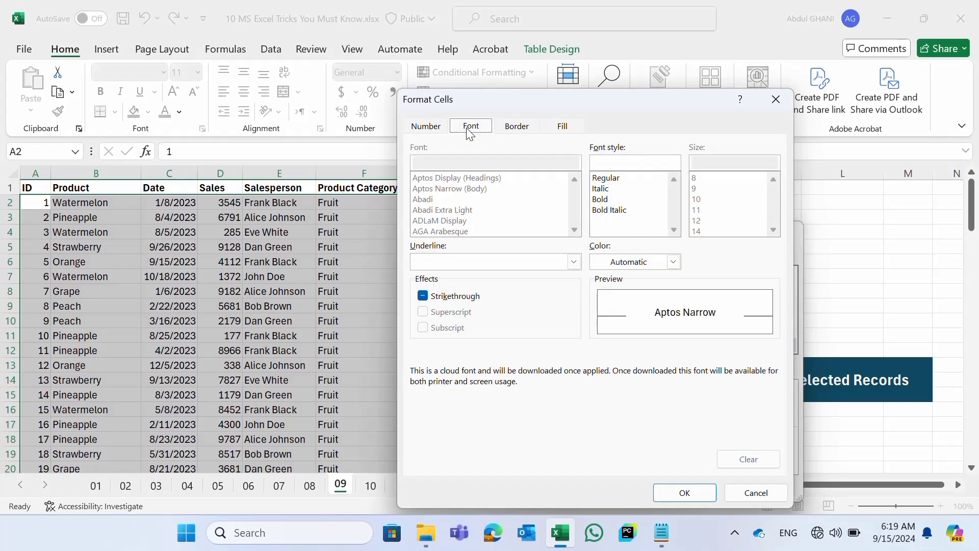
pyautogui.click(601, 189)
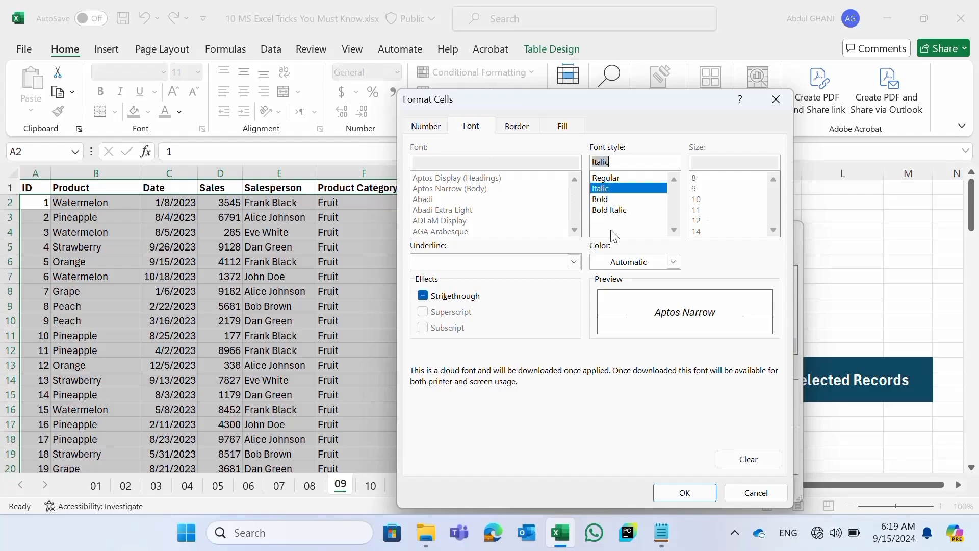
pyautogui.click(601, 200)
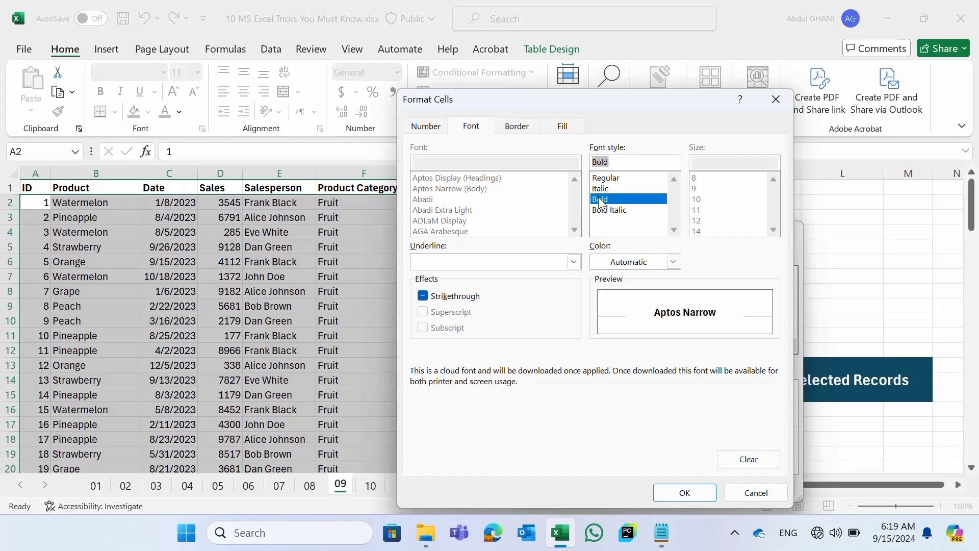
pyautogui.click(636, 262)
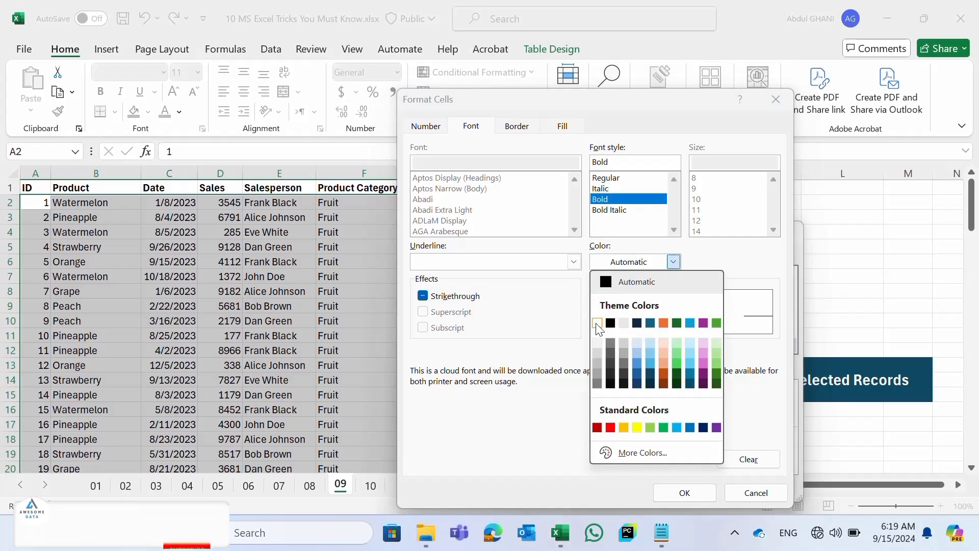
pyautogui.click(598, 323)
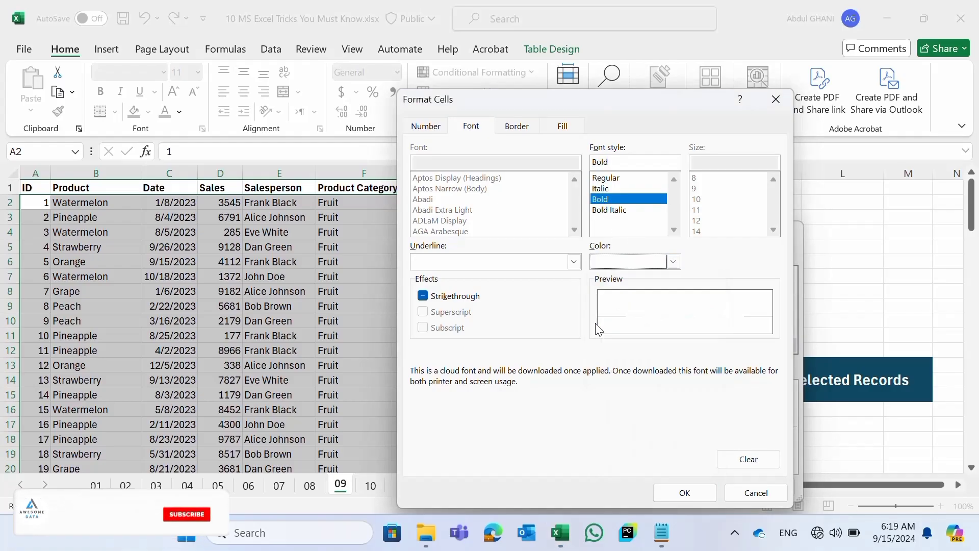
pyautogui.click(685, 493)
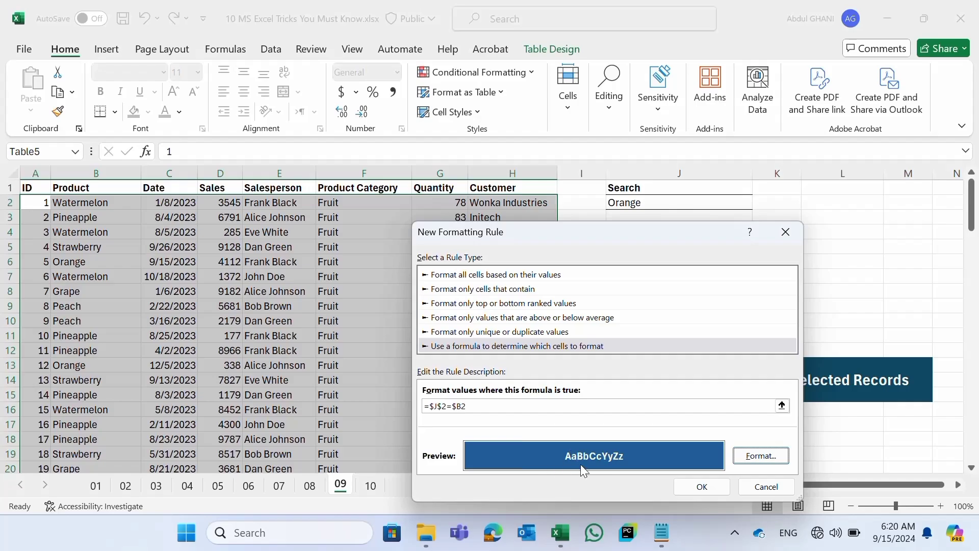
pyautogui.click(699, 487)
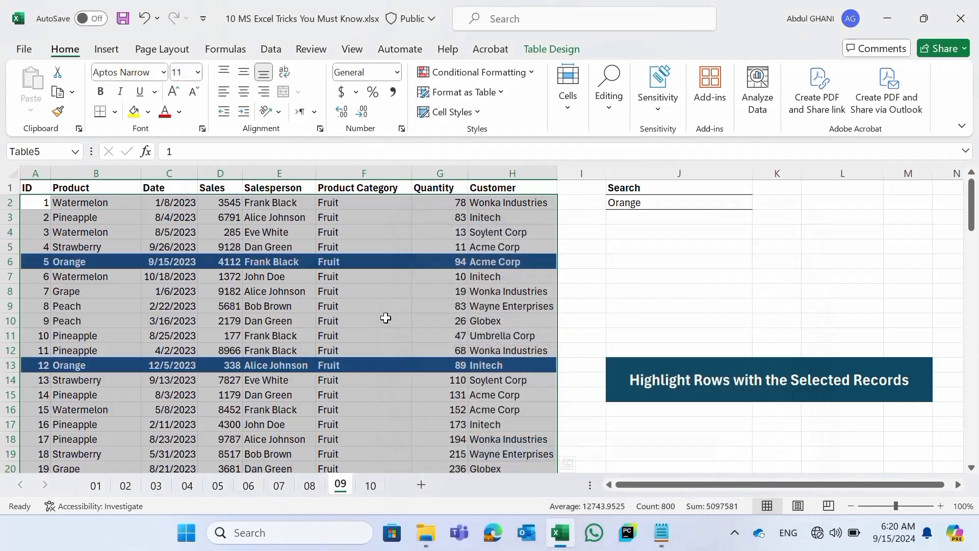
# Test the row highlighting by changing the Search value in J2 to Watermelon and then to Grape.
pyautogui.click(128, 263)
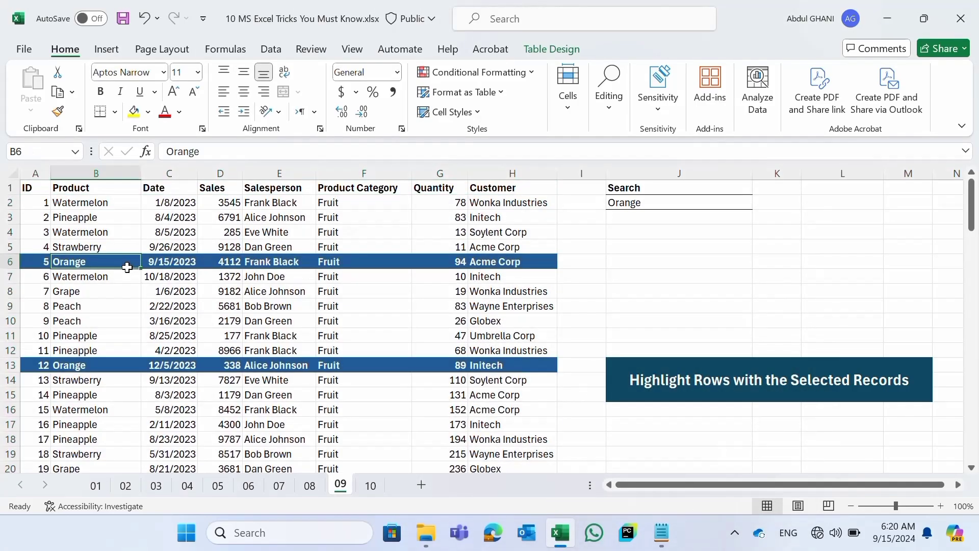
pyautogui.click(716, 201)
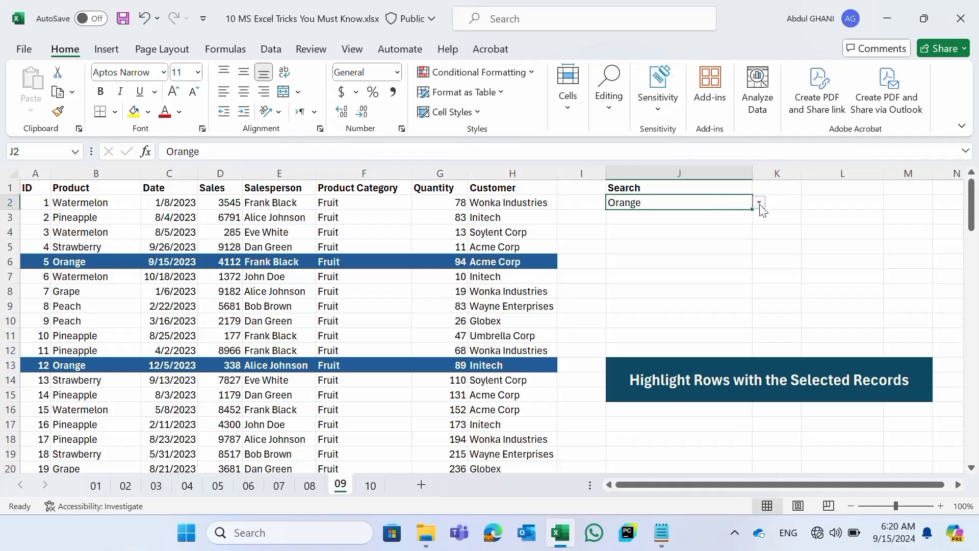
pyautogui.click(759, 203)
pyautogui.click(702, 218)
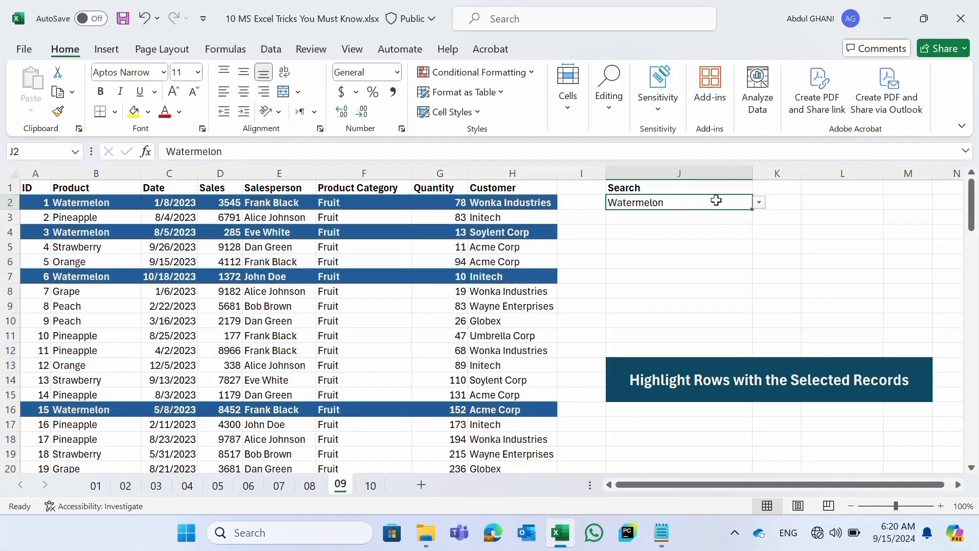
pyautogui.click(760, 203)
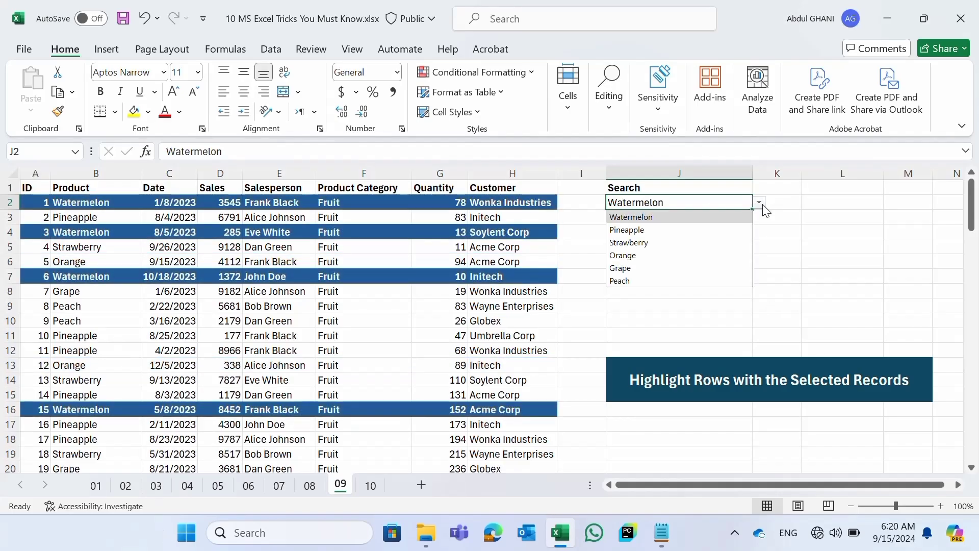
pyautogui.click(673, 270)
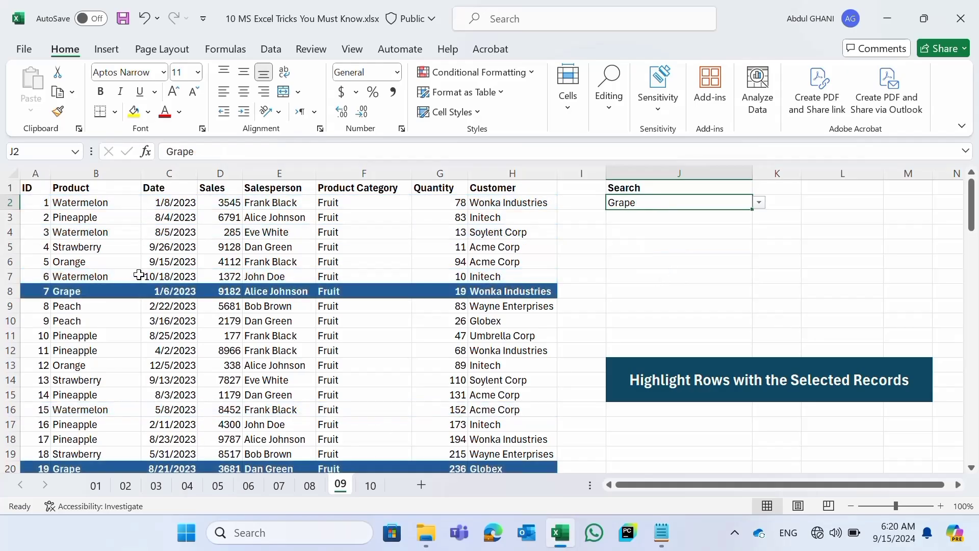
# Go to sheet 10 and set the Sales of Item value in I2 to Pineapple.
pyautogui.click(374, 492)
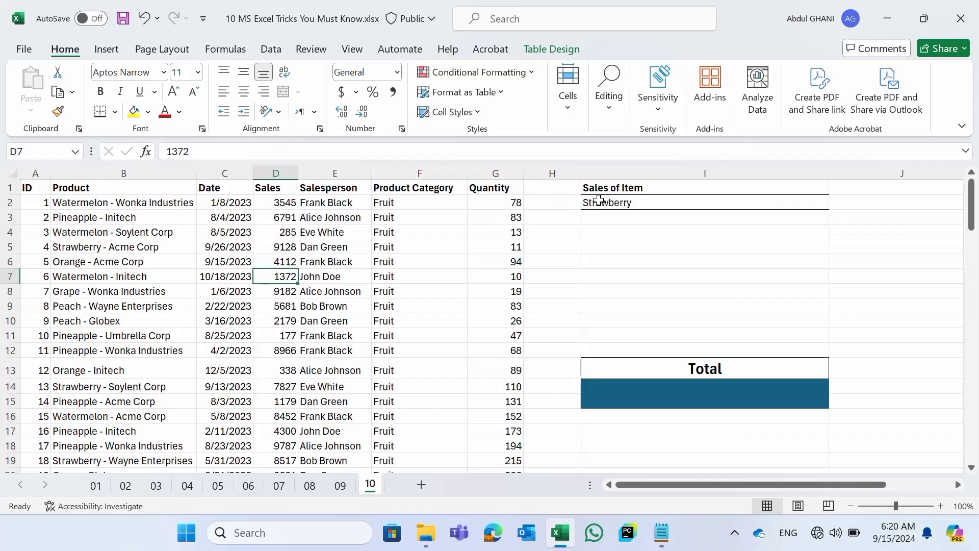
pyautogui.click(599, 201)
pyautogui.click(837, 202)
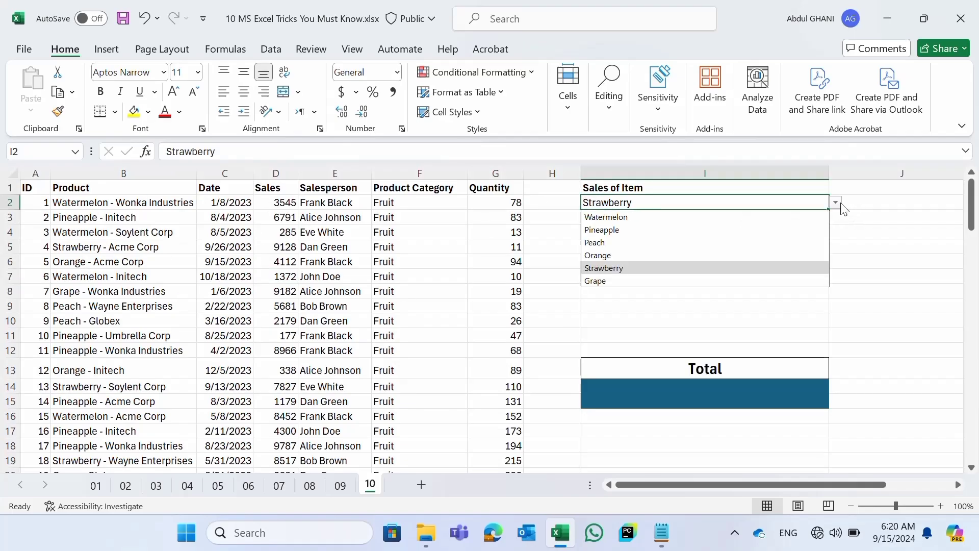
pyautogui.click(770, 232)
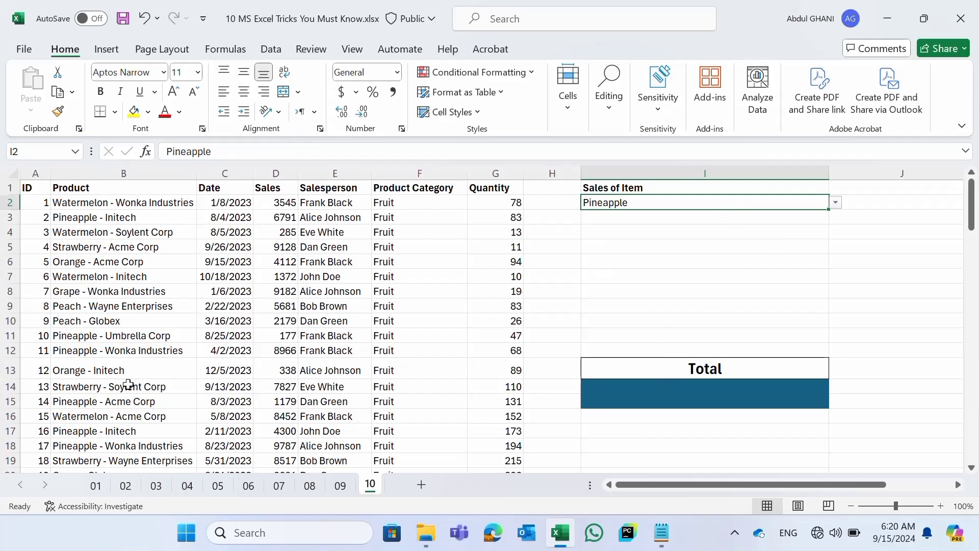
# Examine the Total cell, the combined entries in the Product column, the selected item in I2 and the Sales figures.
pyautogui.click(728, 397)
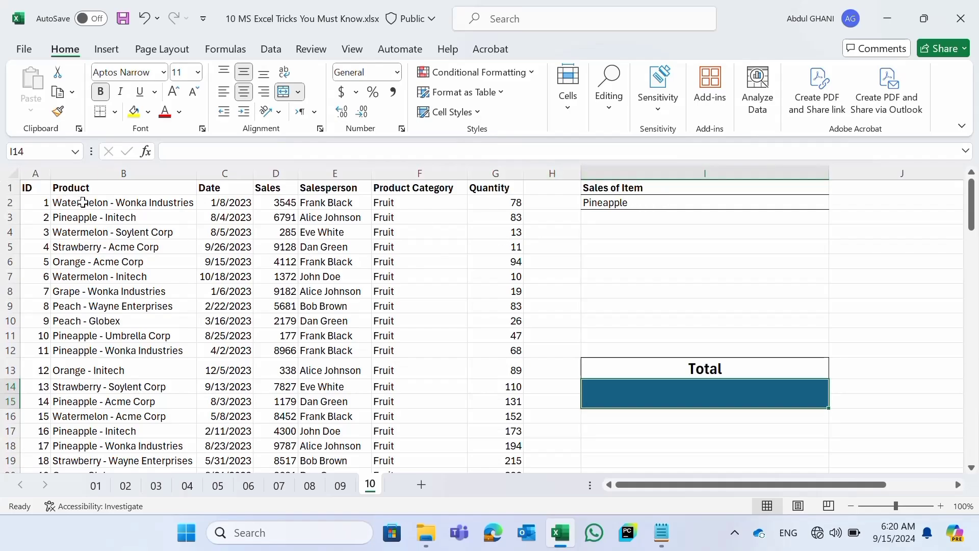
pyautogui.click(83, 203)
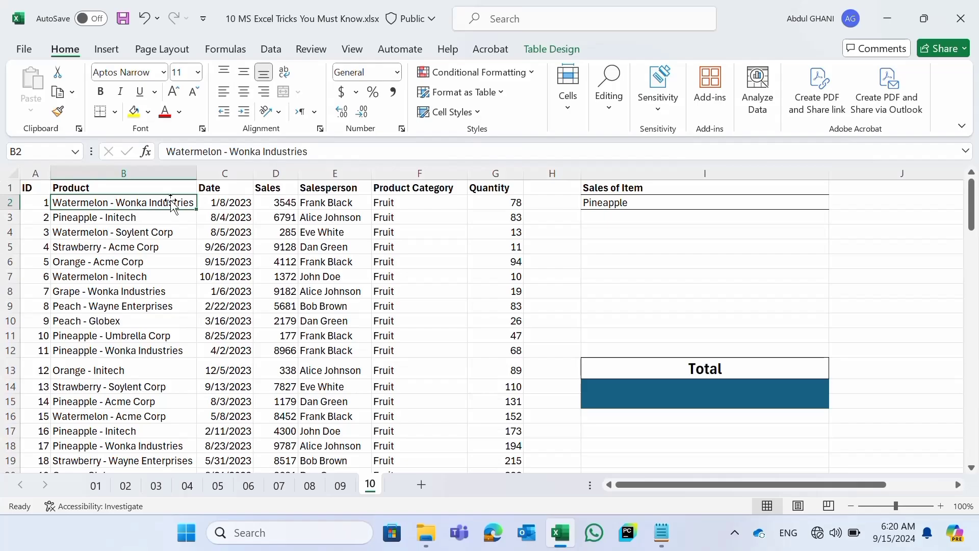
pyautogui.hotkey('ctrl', 'shift', 'Down')
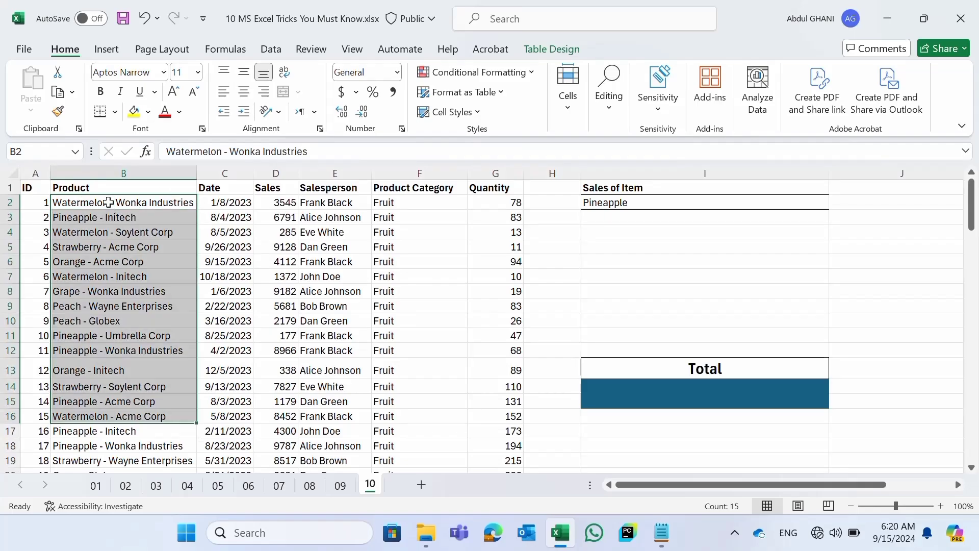
pyautogui.click(108, 203)
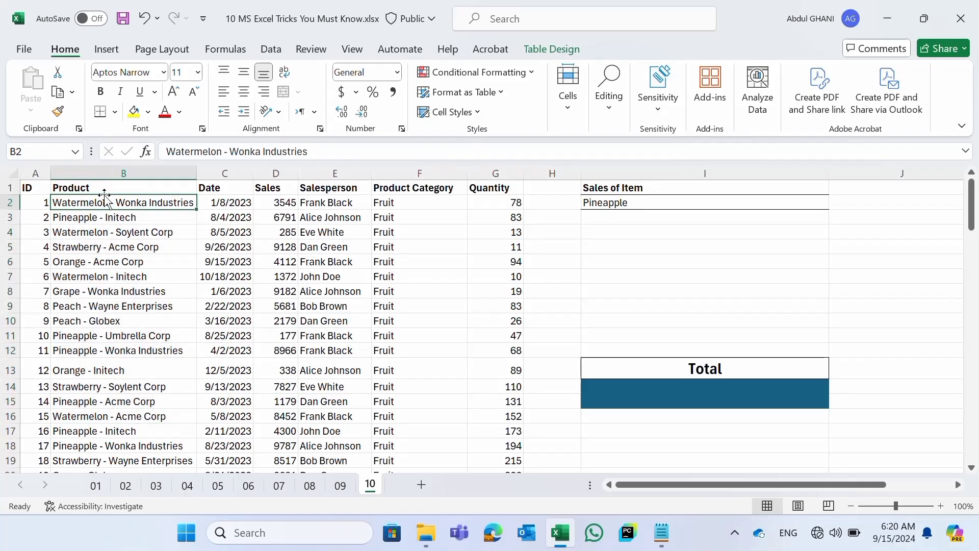
pyautogui.click(651, 201)
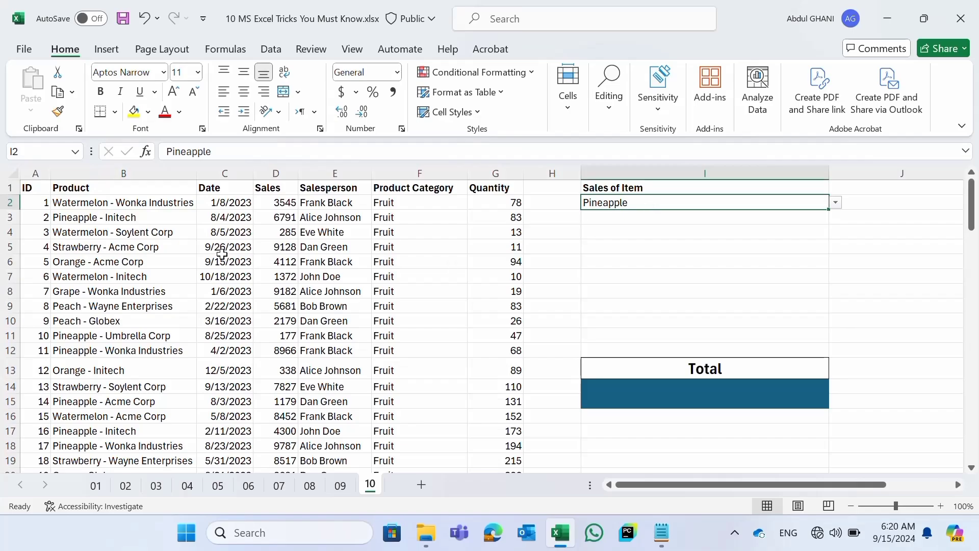
pyautogui.moveTo(277, 209); pyautogui.dragTo(285, 306)
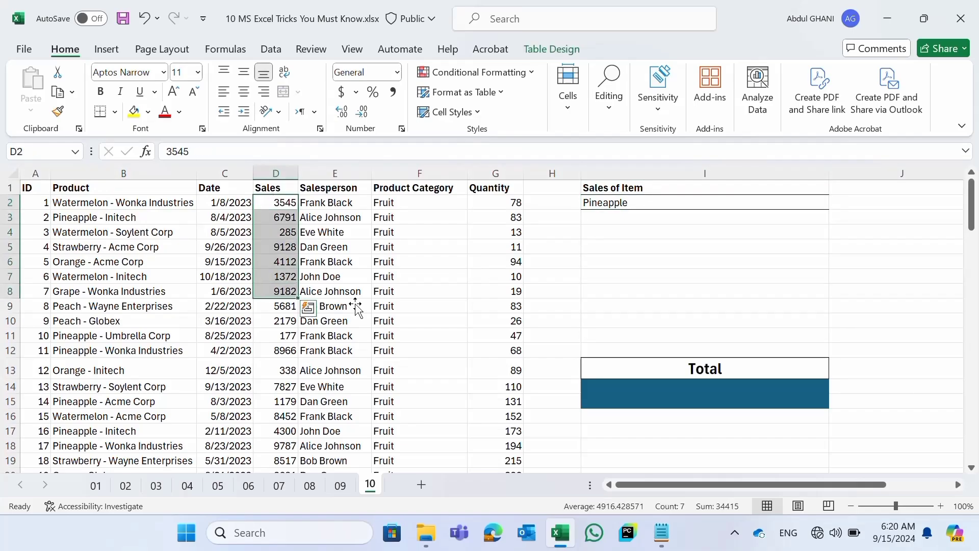
# Begin a SUMIF formula in the Total cell I14 with the table's whole Product column as the range.
pyautogui.click(656, 389)
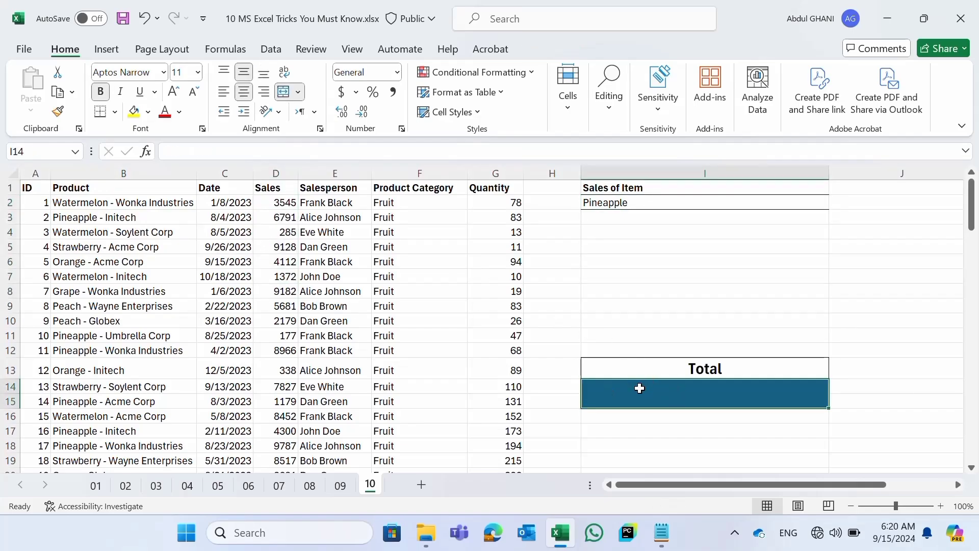
pyautogui.write('=')
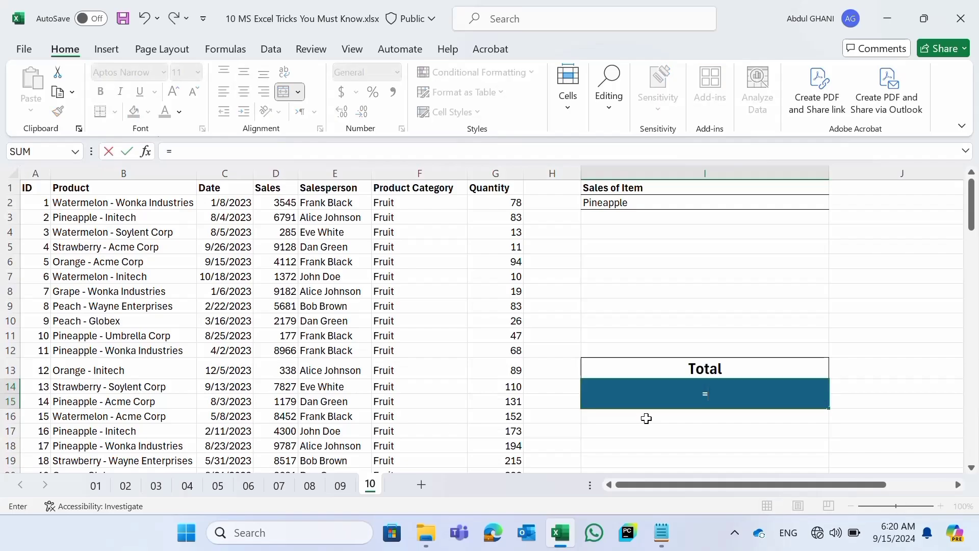
pyautogui.write('SUMIF')
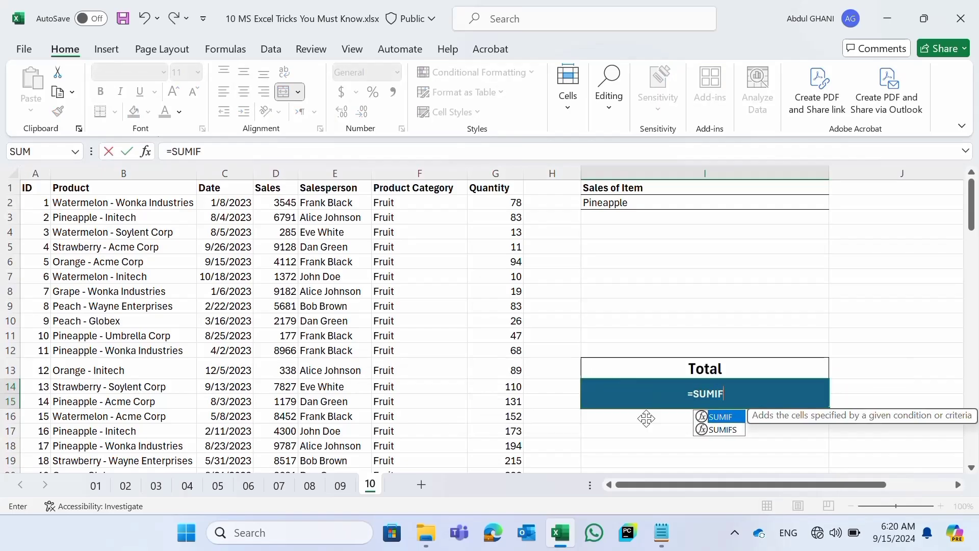
pyautogui.write('(')
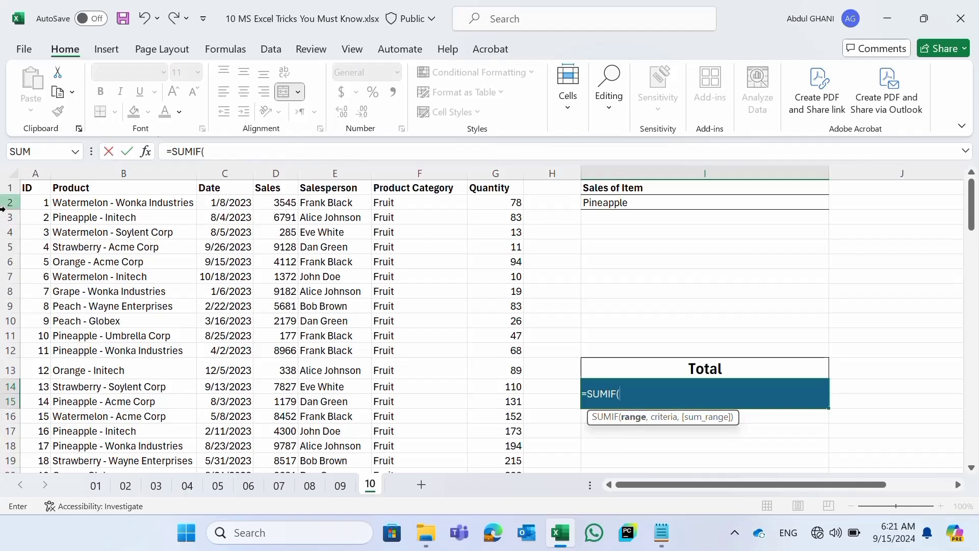
pyautogui.click(99, 205)
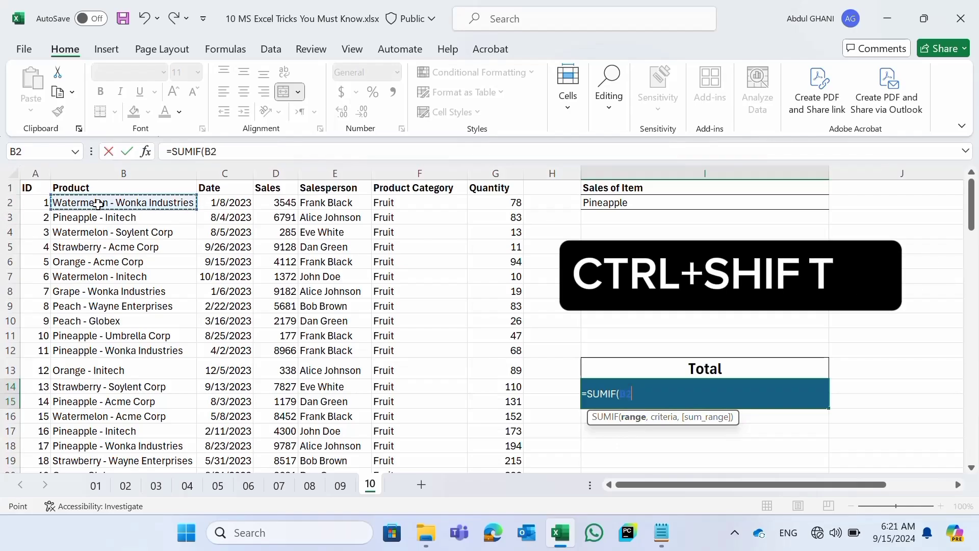
pyautogui.hotkey('ctrl', 'shift', 'Down')
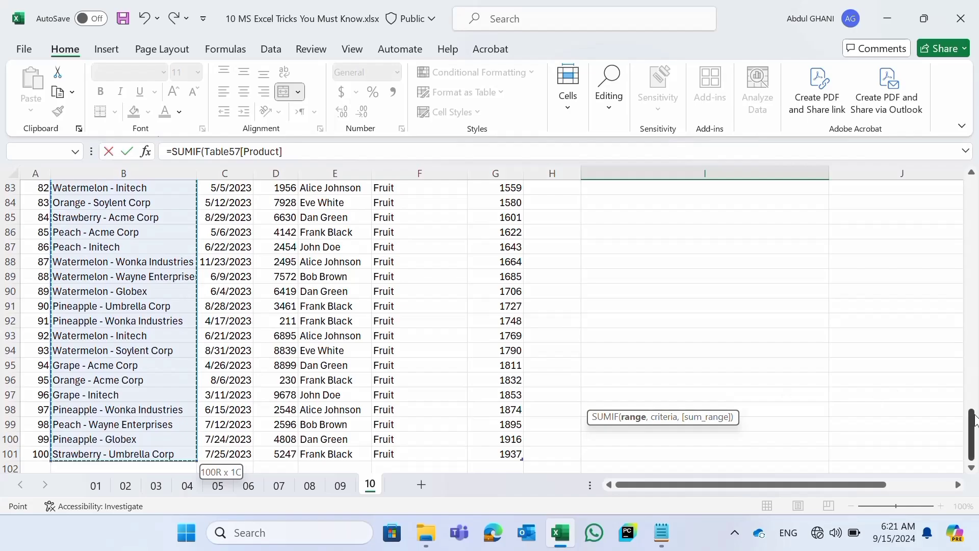
pyautogui.moveTo(973, 421); pyautogui.dragTo(977, 176)
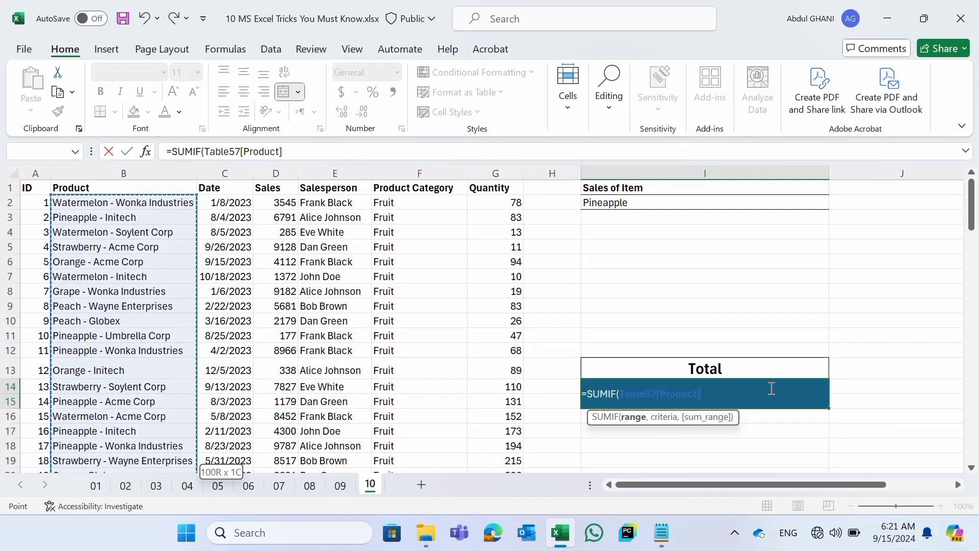
# Add the wildcard criteria "*"&I2&"*" to the SUMIF formula to match products containing the selected item.
pyautogui.write(',"*')
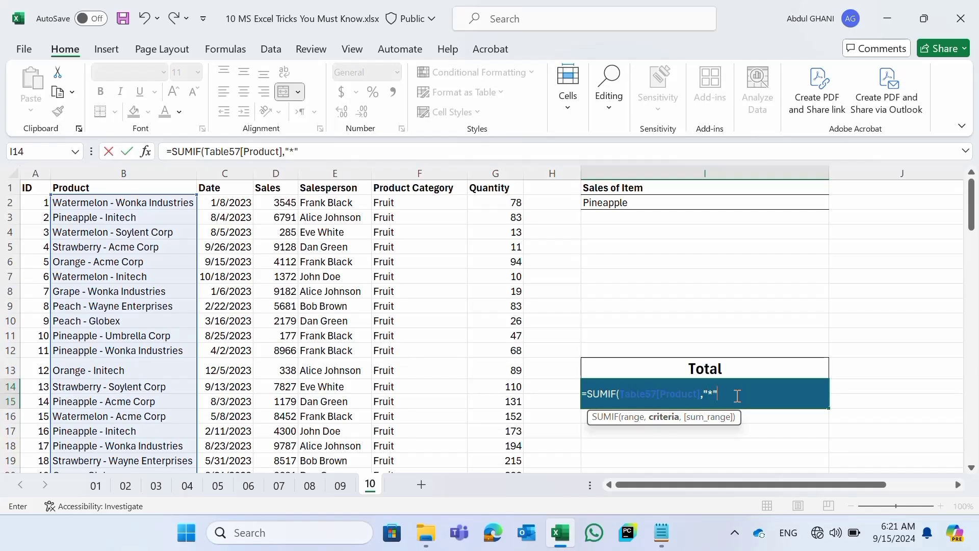
pyautogui.write('&')
pyautogui.click(629, 203)
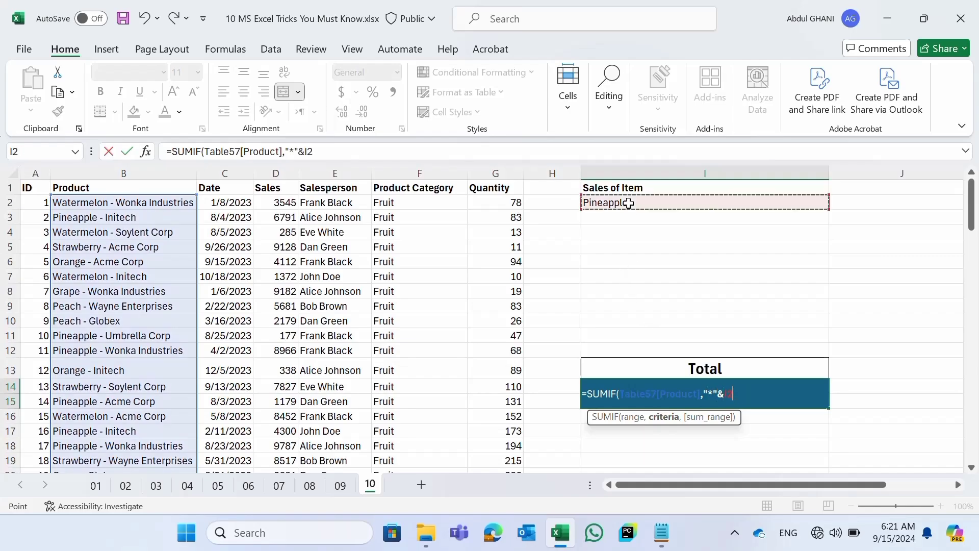
pyautogui.write('&')
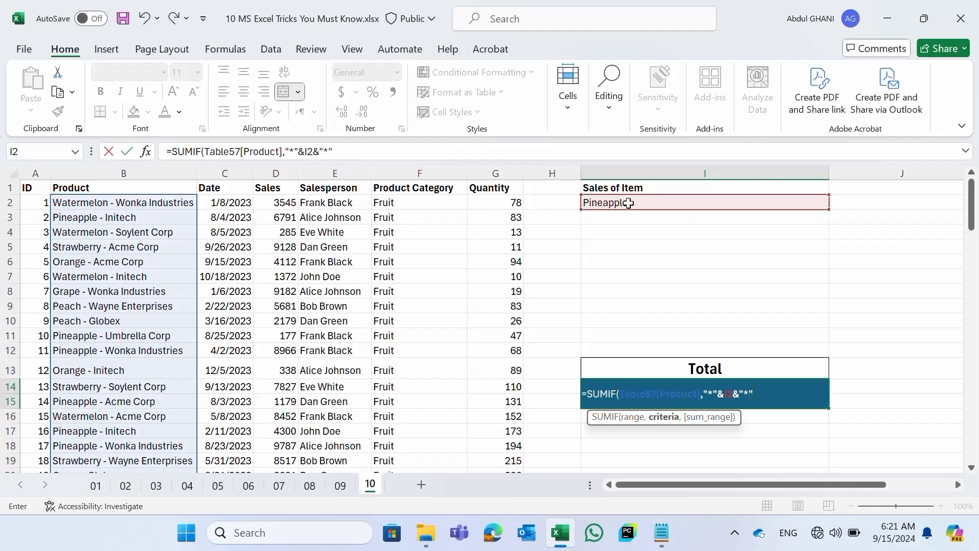
pyautogui.write('"*"')
# Complete the SUMIF formula in the Total cell I14 with the table's Sales column, without its header, as the sum range.
pyautogui.click(760, 388)
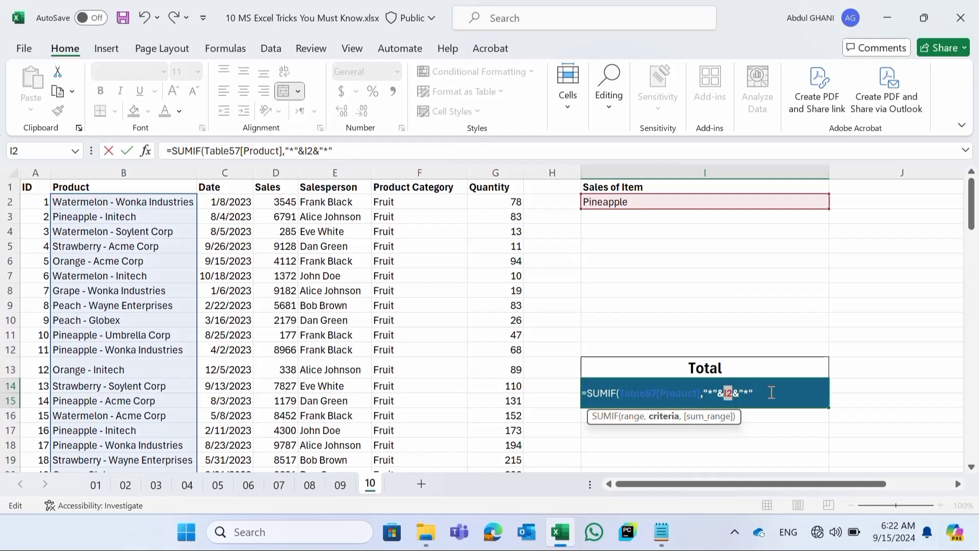
pyautogui.write(',')
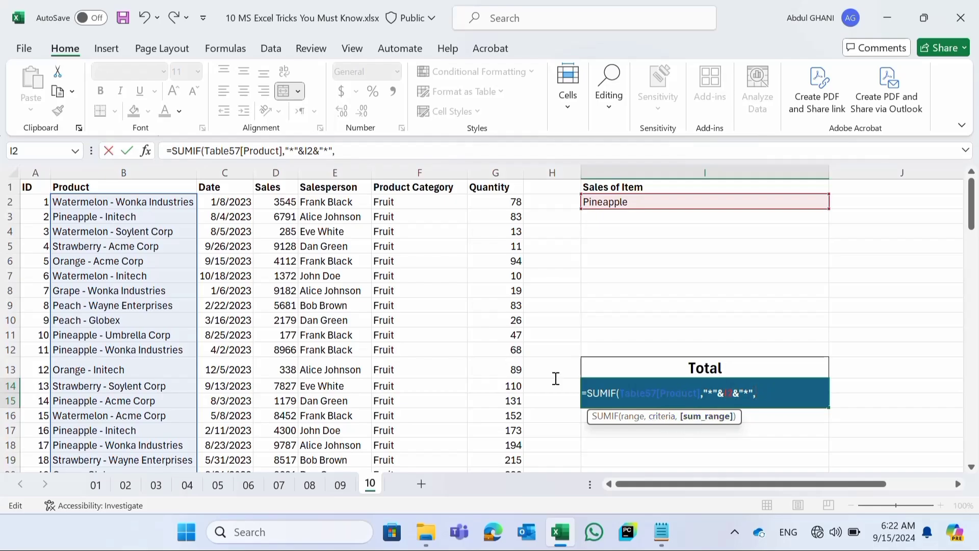
pyautogui.click(278, 177)
pyautogui.click(278, 179)
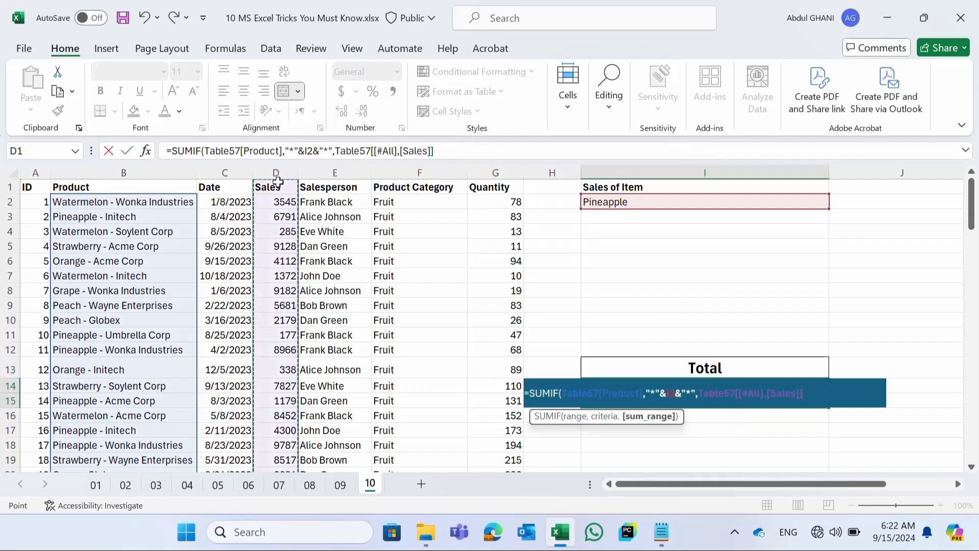
pyautogui.click(278, 179)
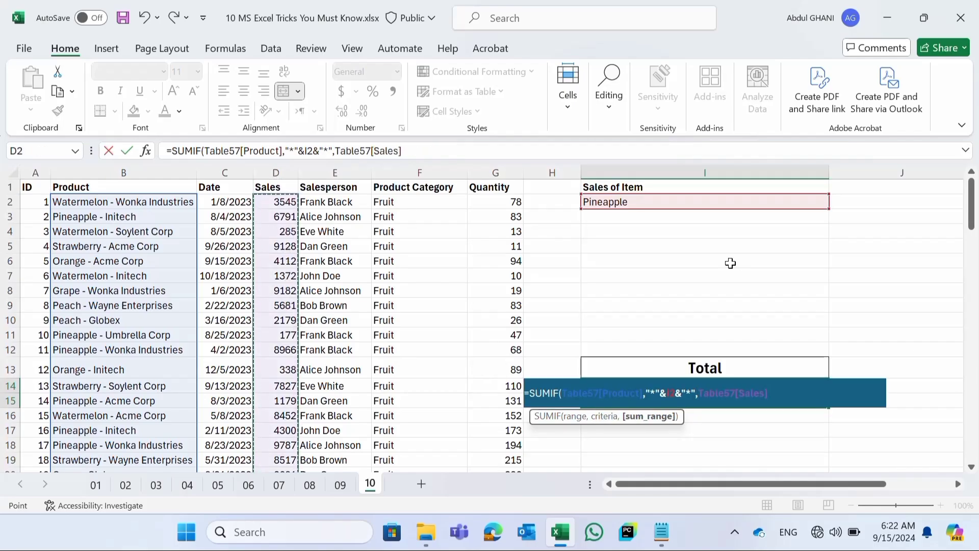
pyautogui.write(')')
pyautogui.press('Return')
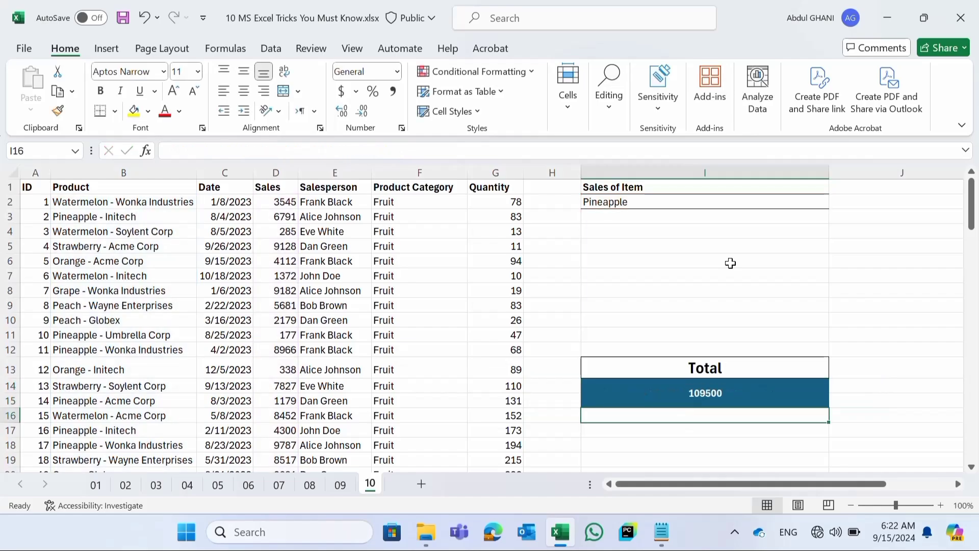
pyautogui.press('Up')
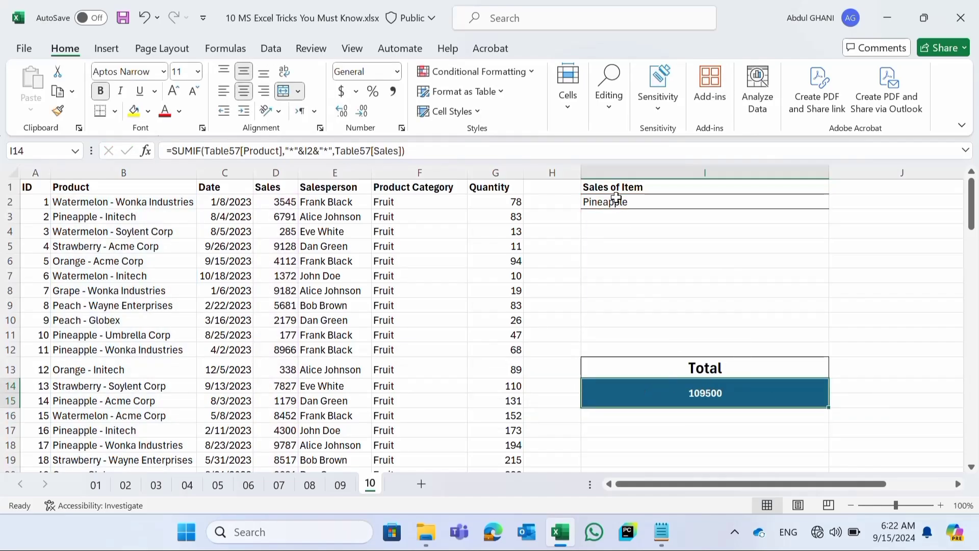
# Test the Total formula by setting the Sales of Item value in I2 to Orange and after that to Watermelon.
pyautogui.click(616, 199)
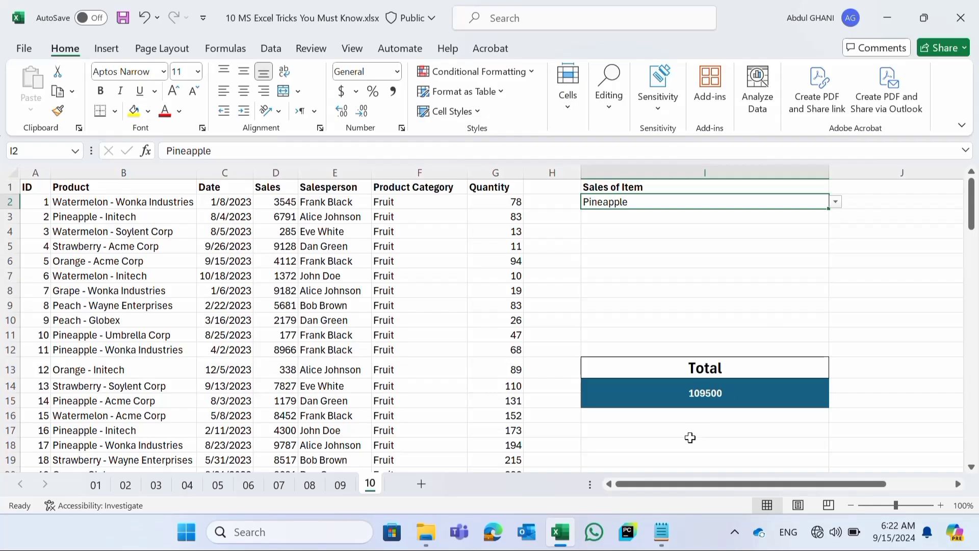
pyautogui.click(835, 201)
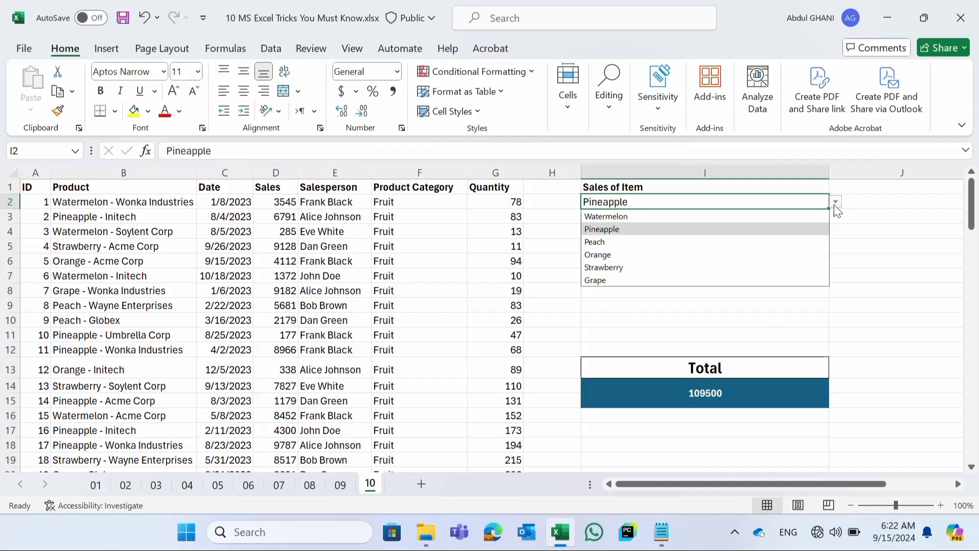
pyautogui.click(675, 256)
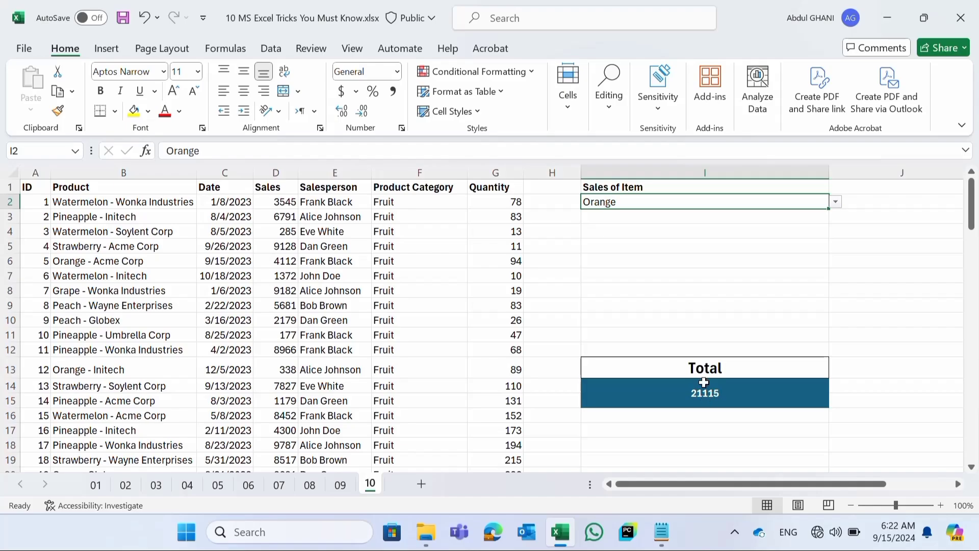
pyautogui.click(836, 202)
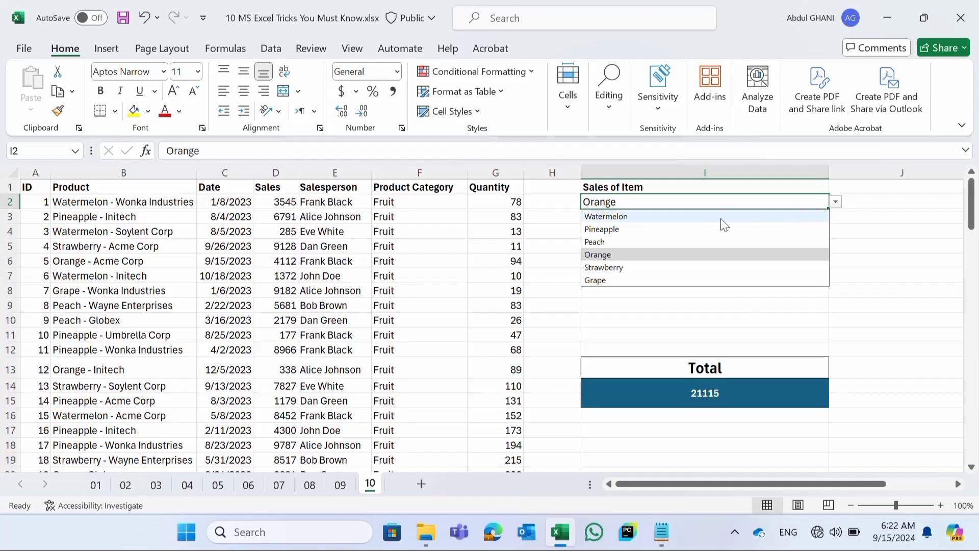
pyautogui.click(716, 215)
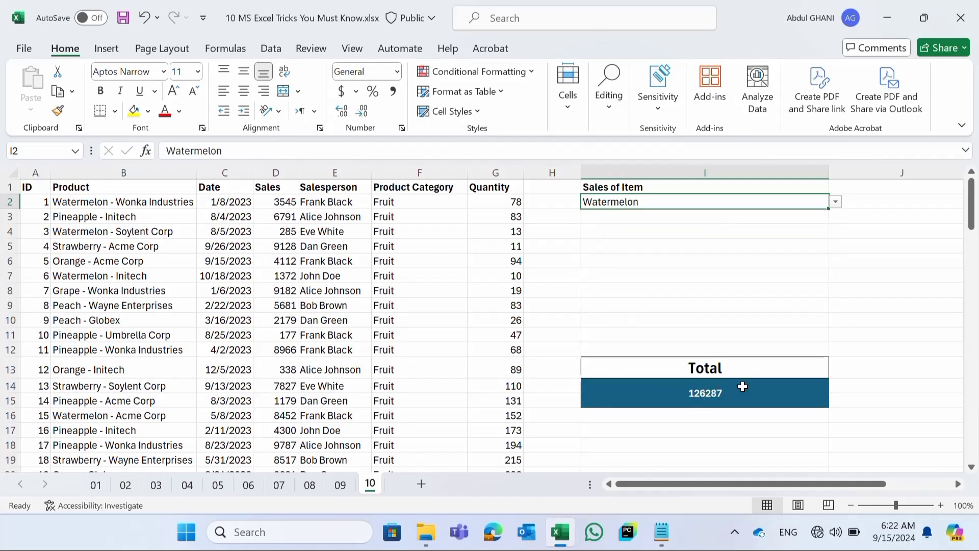